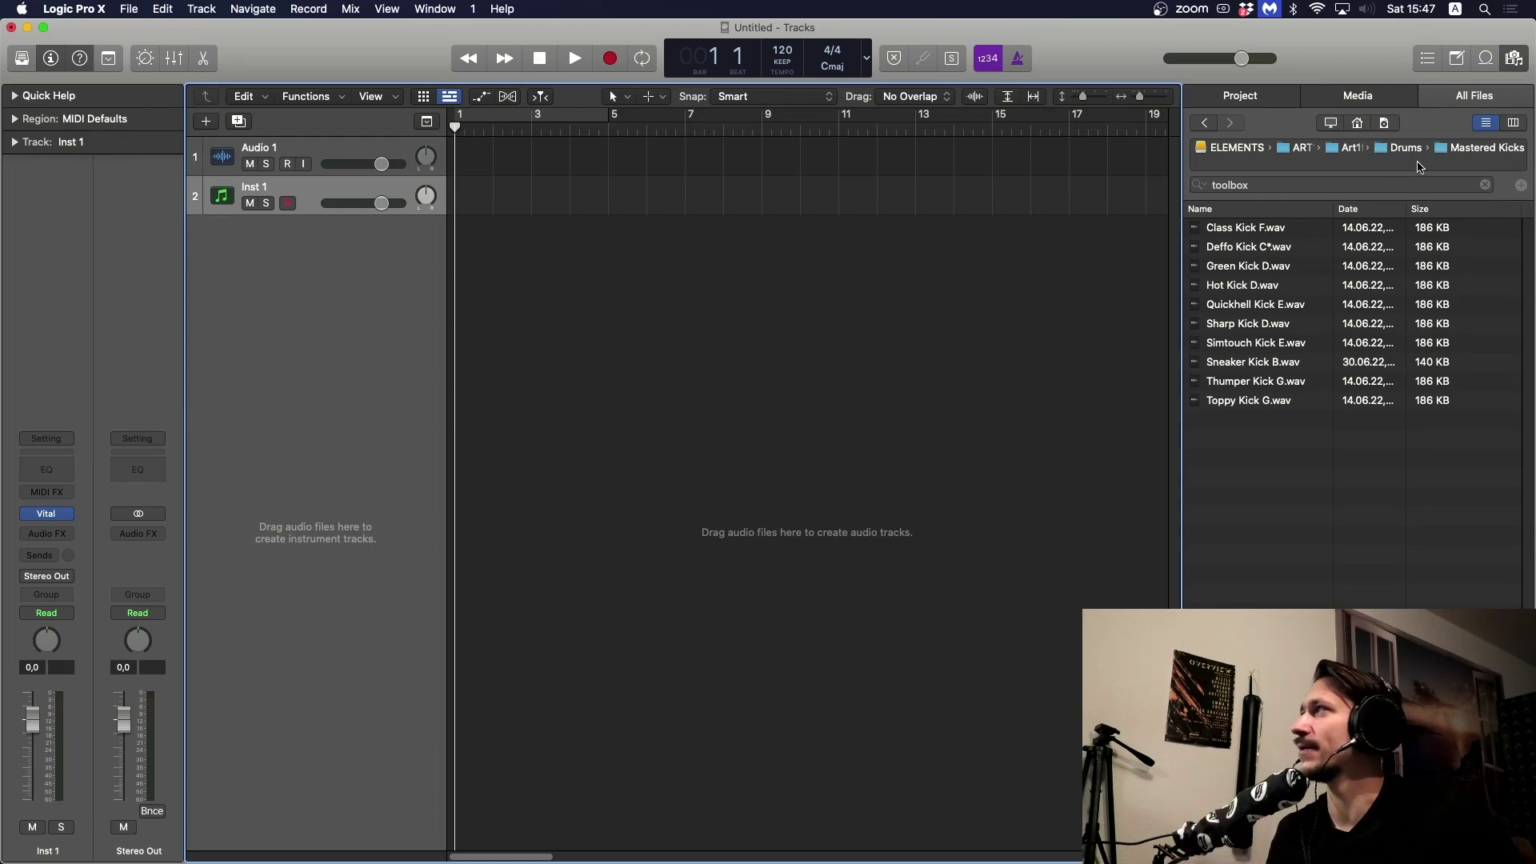
{"action": "left_click", "coordinate": [1477, 101]}
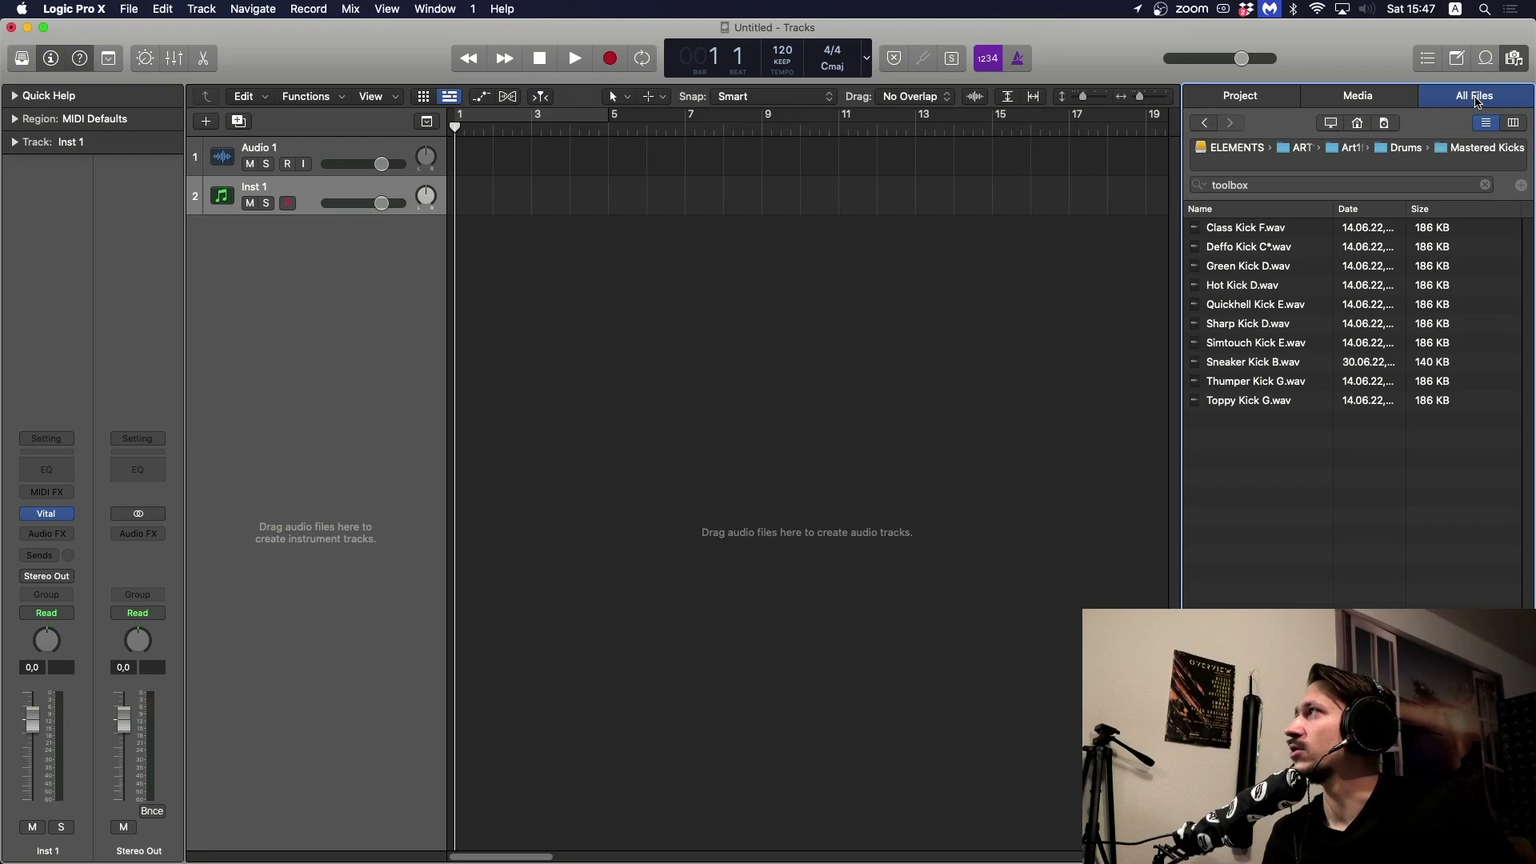
{"action": "key", "text": "f"}
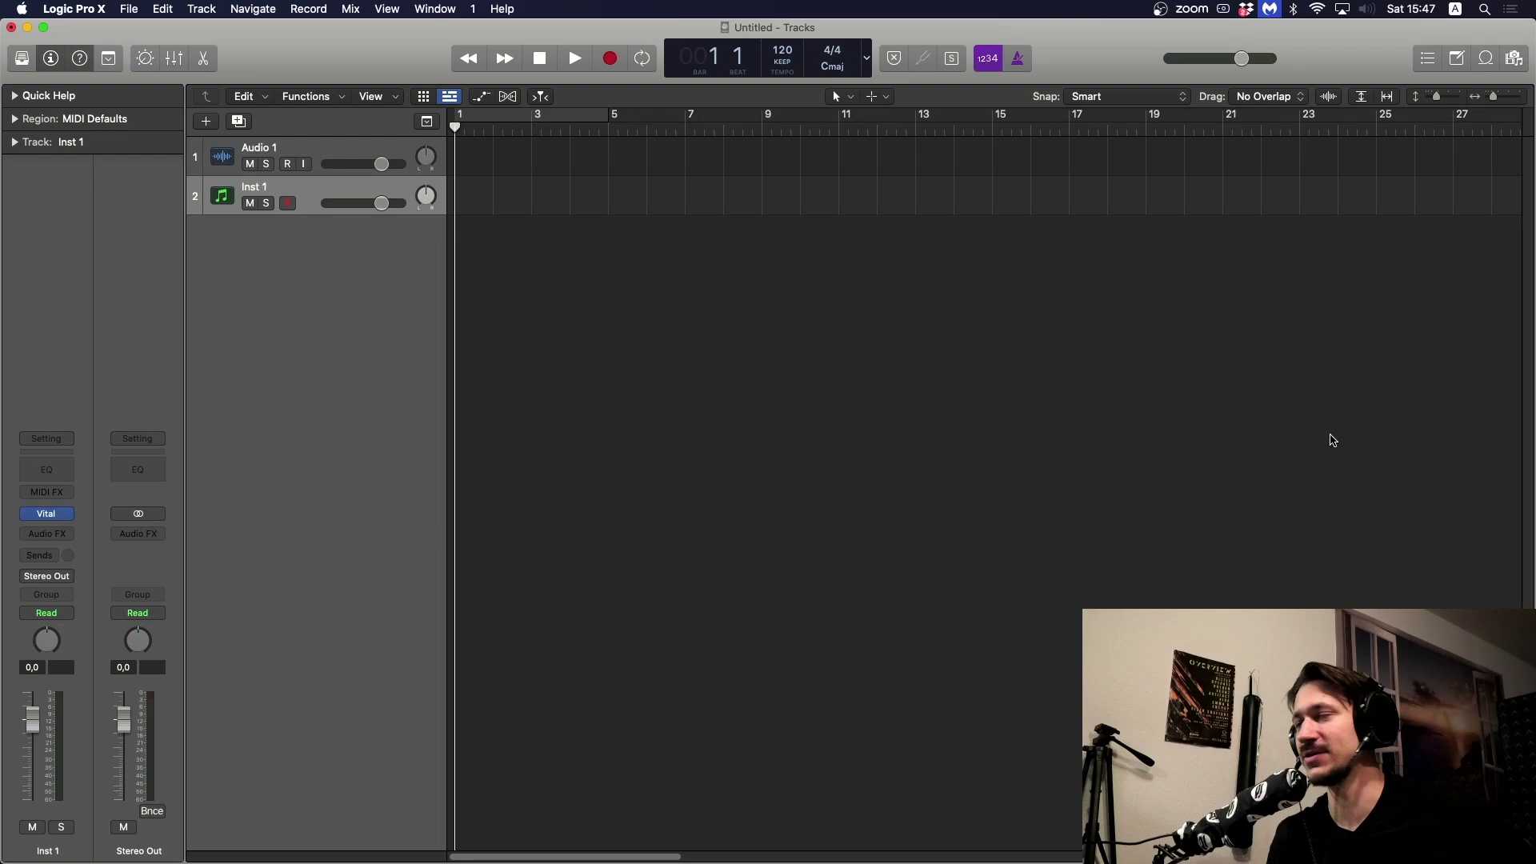
{"action": "left_click", "coordinate": [1515, 60]}
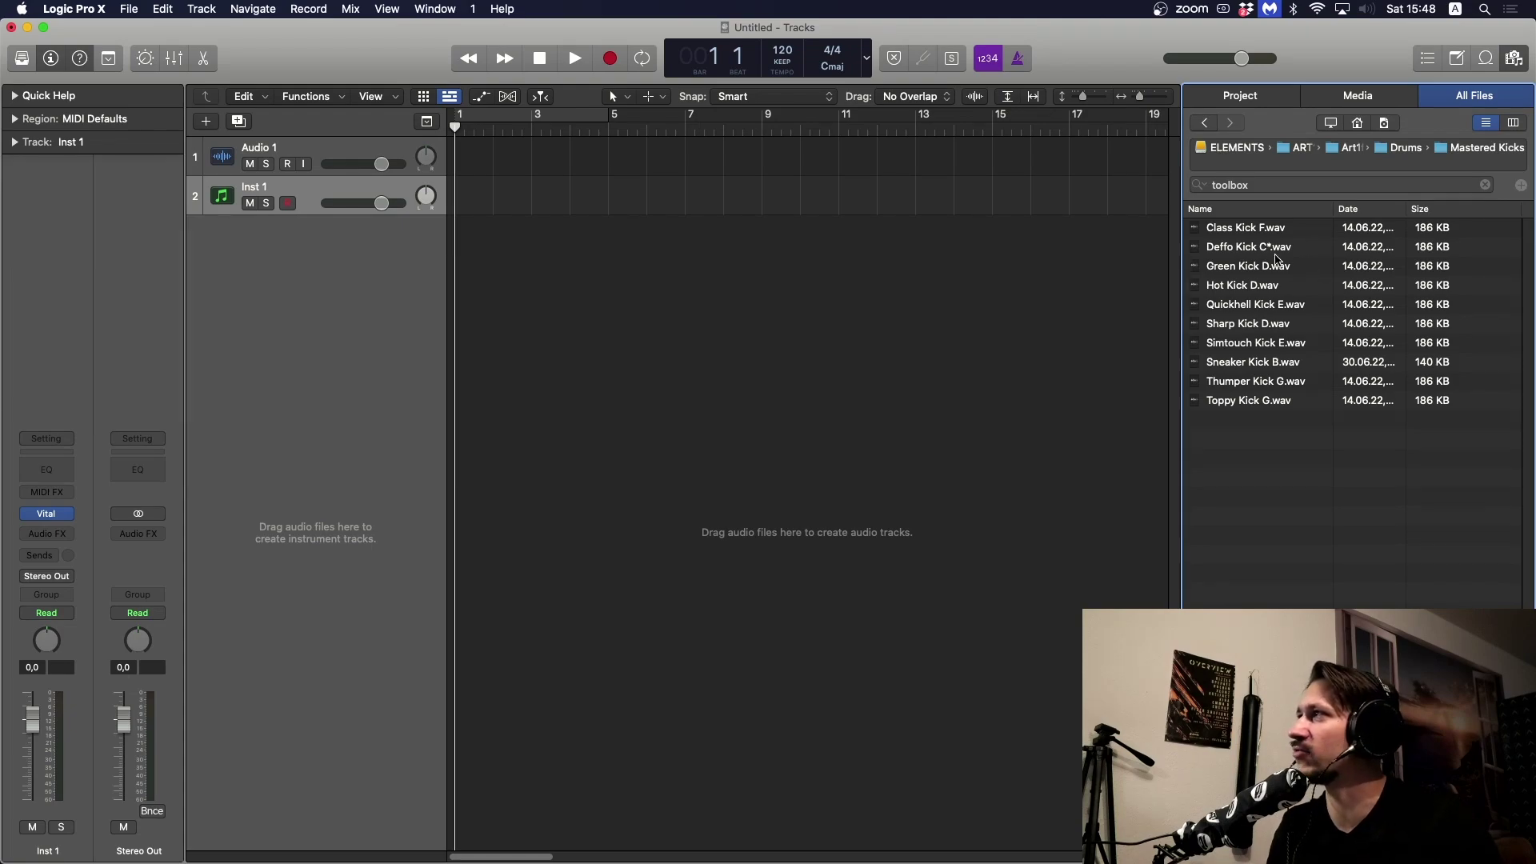
- Audition samples in the Mastered Kicks folder and place Hot Kick D.wav at bar 1 of Audio 1, importing its tempo information
{"action": "left_click", "coordinate": [1275, 228]}
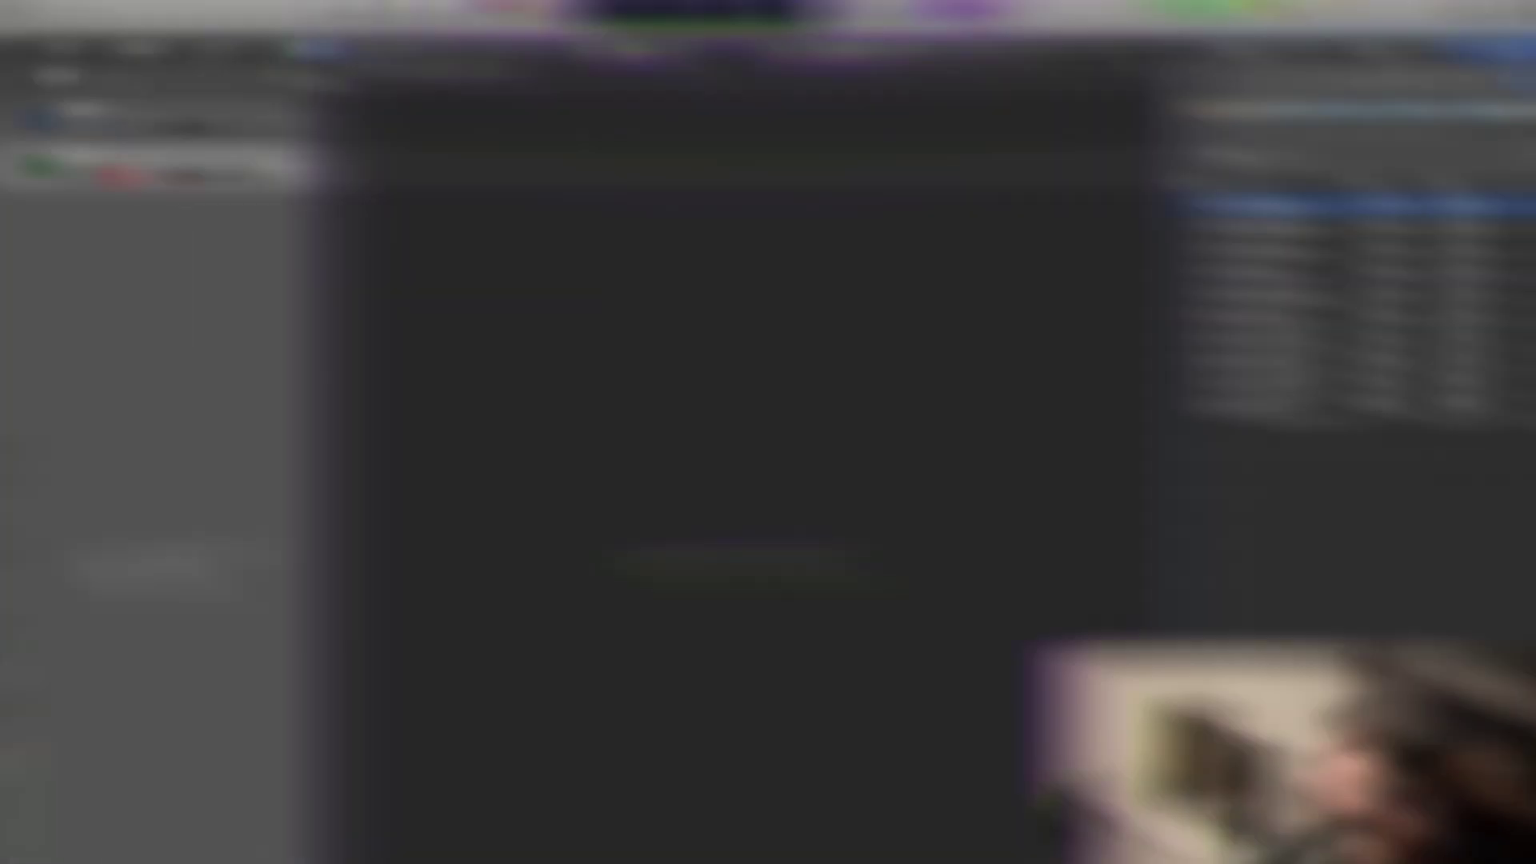
{"action": "key", "text": "Down"}
{"action": "key", "text": "Down"}
{"action": "key", "text": "Down"}
{"action": "key", "text": "Down"}
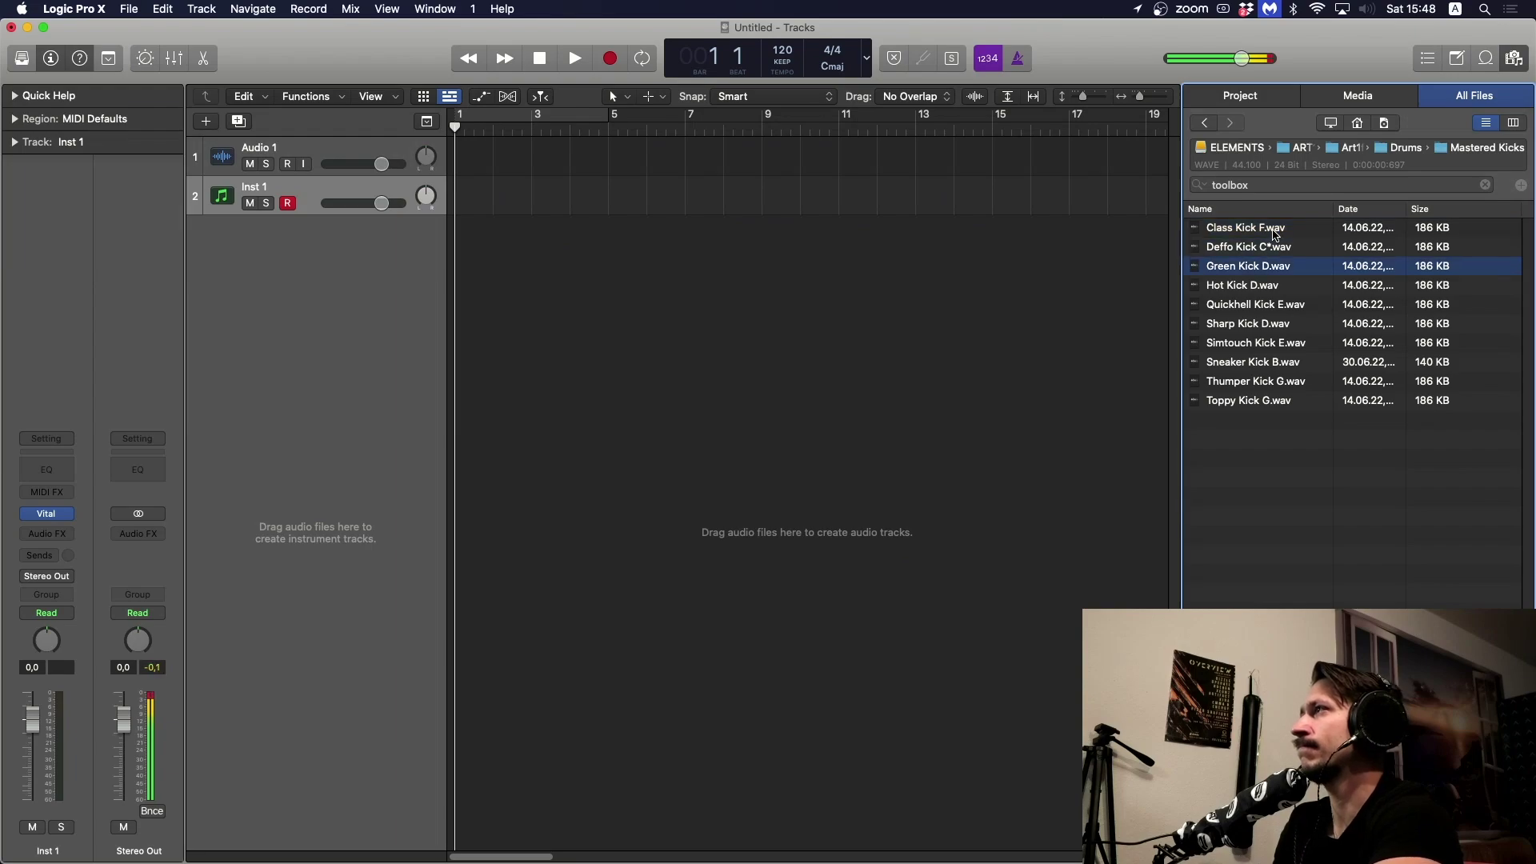
{"action": "key", "text": "Up"}
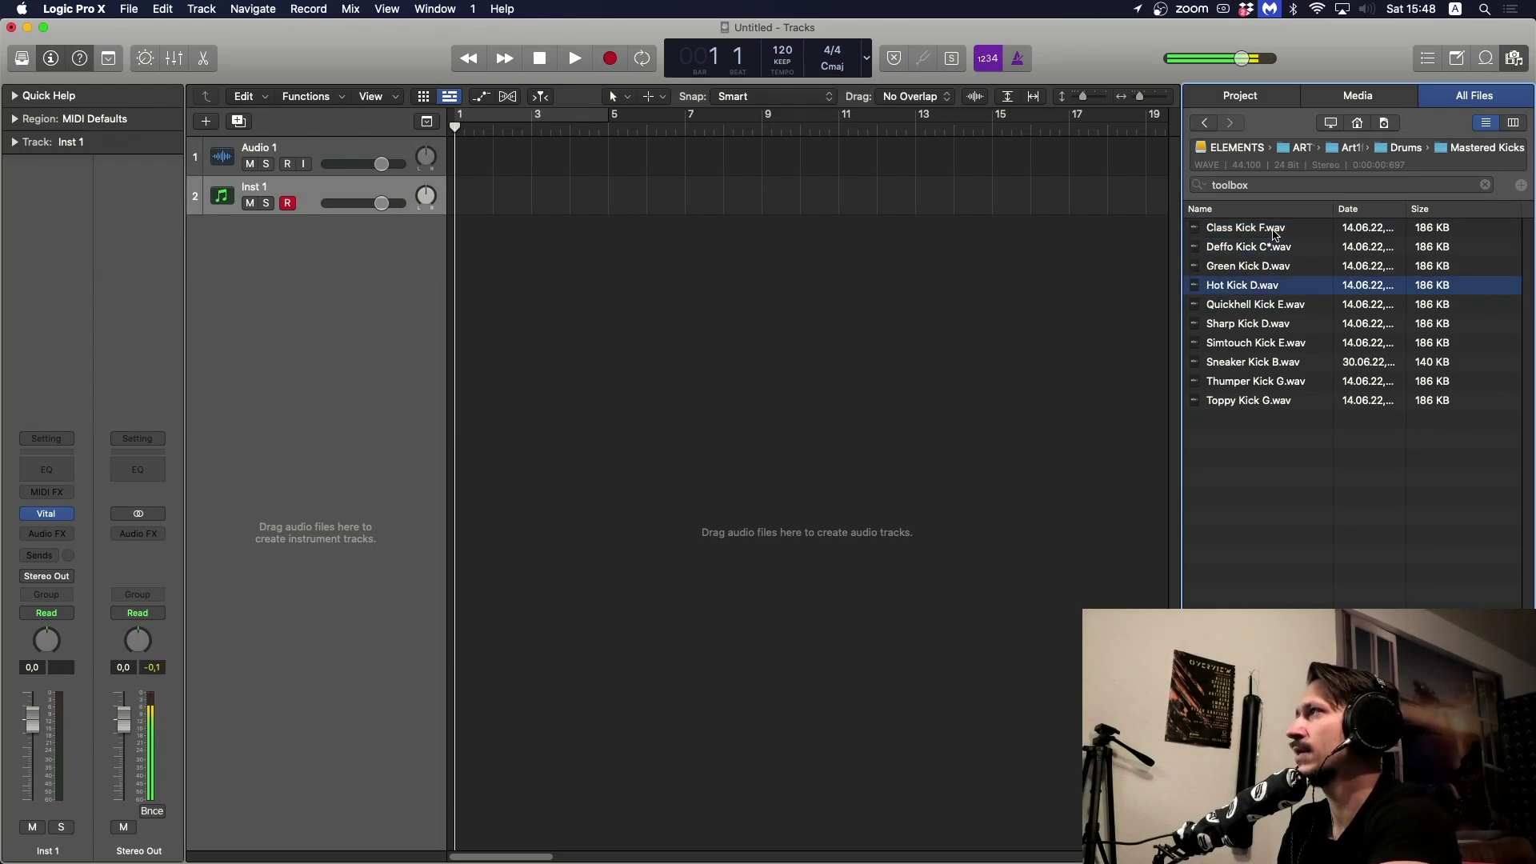
{"action": "left_click_drag", "start_coordinate": [1240, 286], "coordinate": [459, 170]}
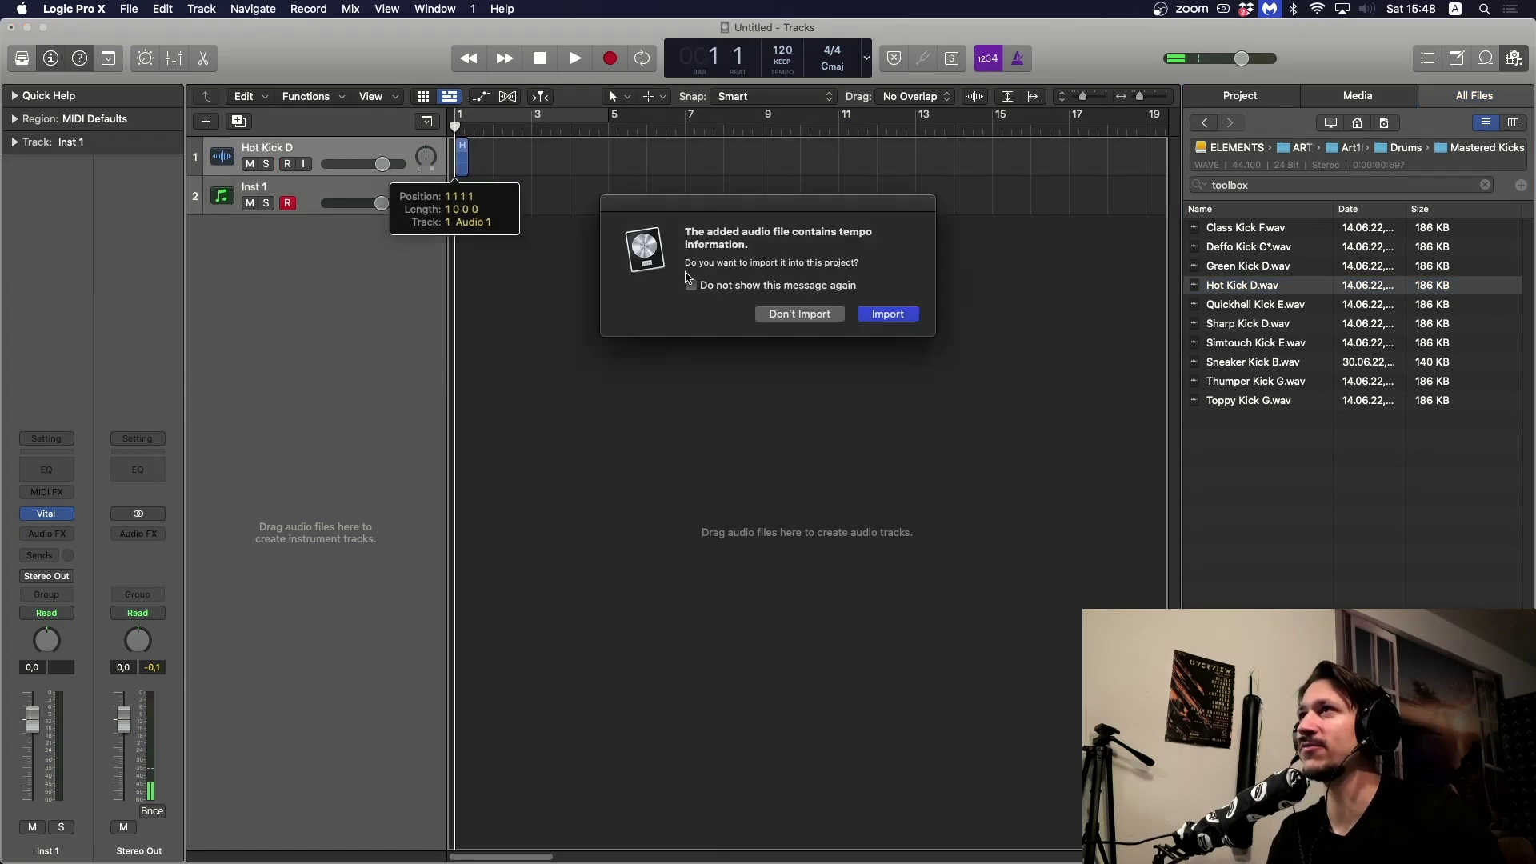
{"action": "key", "text": "Return"}
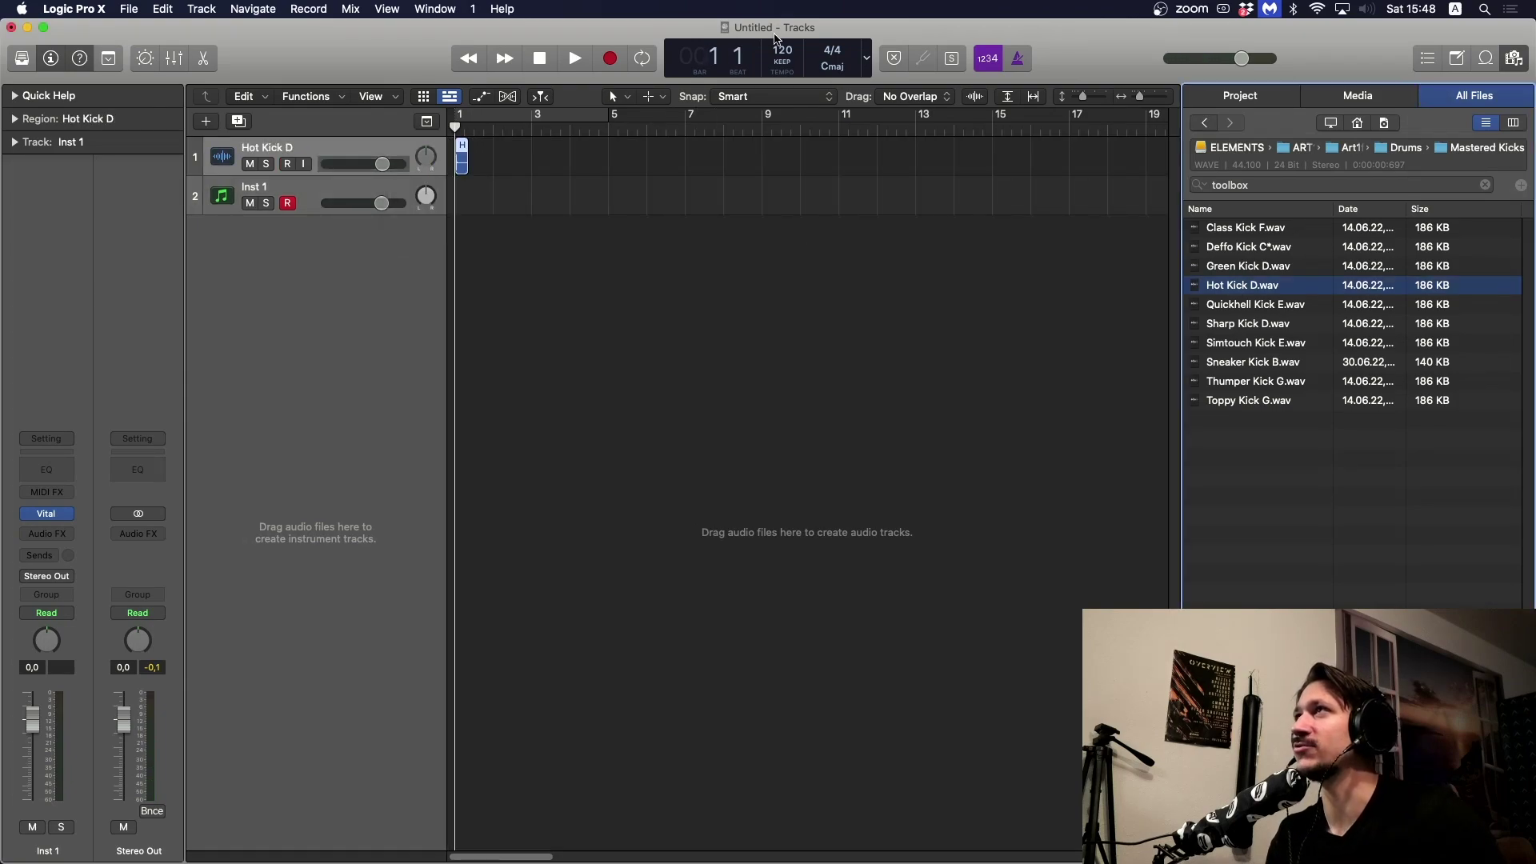
- Insert the SPAN analyzer as a stereo effect on the Stereo Out channel
{"action": "left_click", "coordinate": [137, 532]}
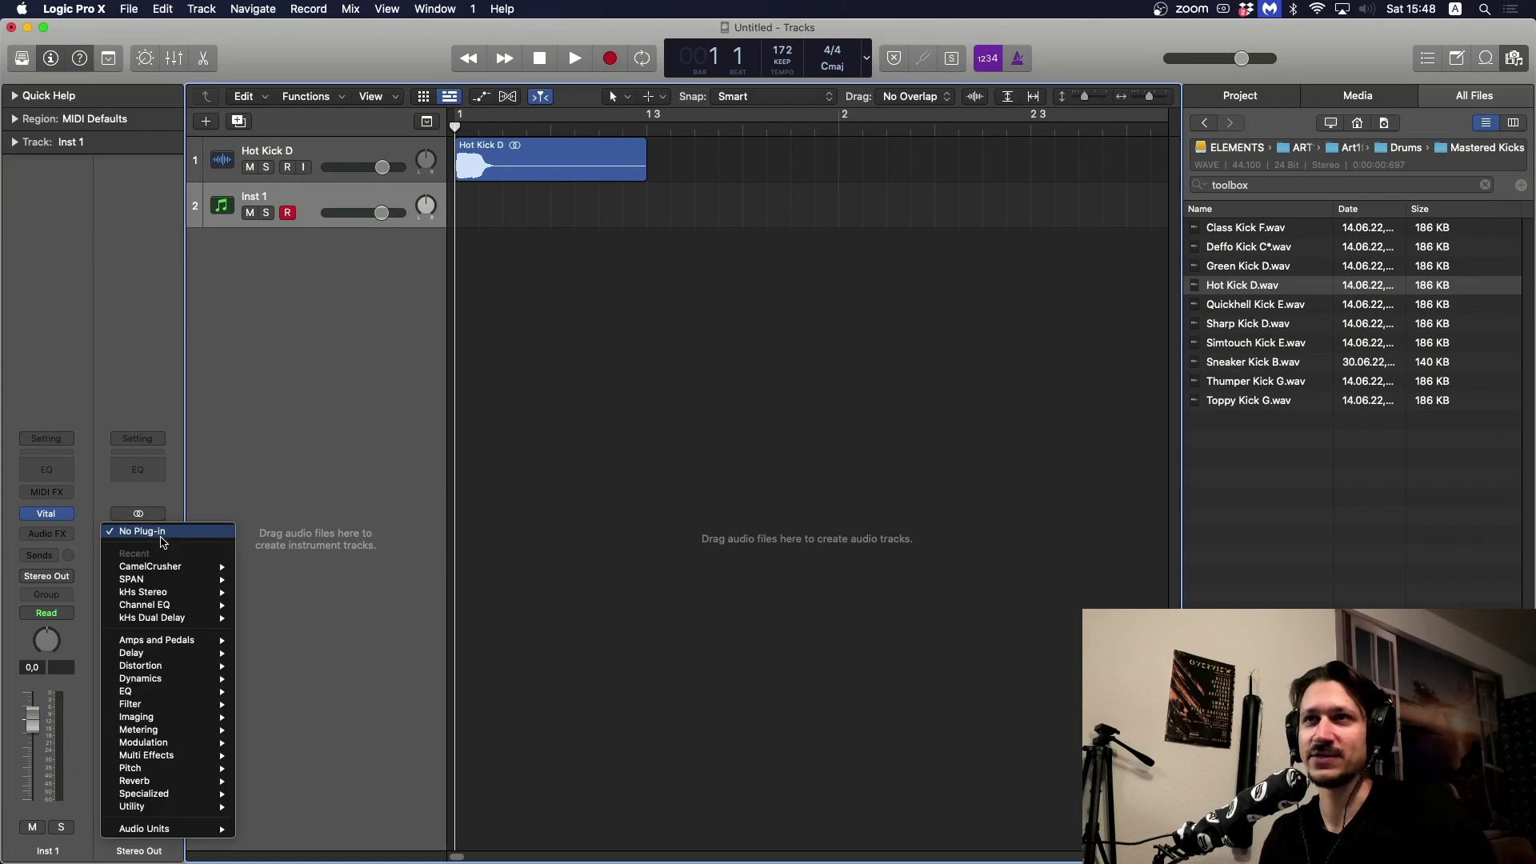
{"action": "mouse_move", "coordinate": [192, 577]}
{"action": "left_click", "coordinate": [253, 584]}
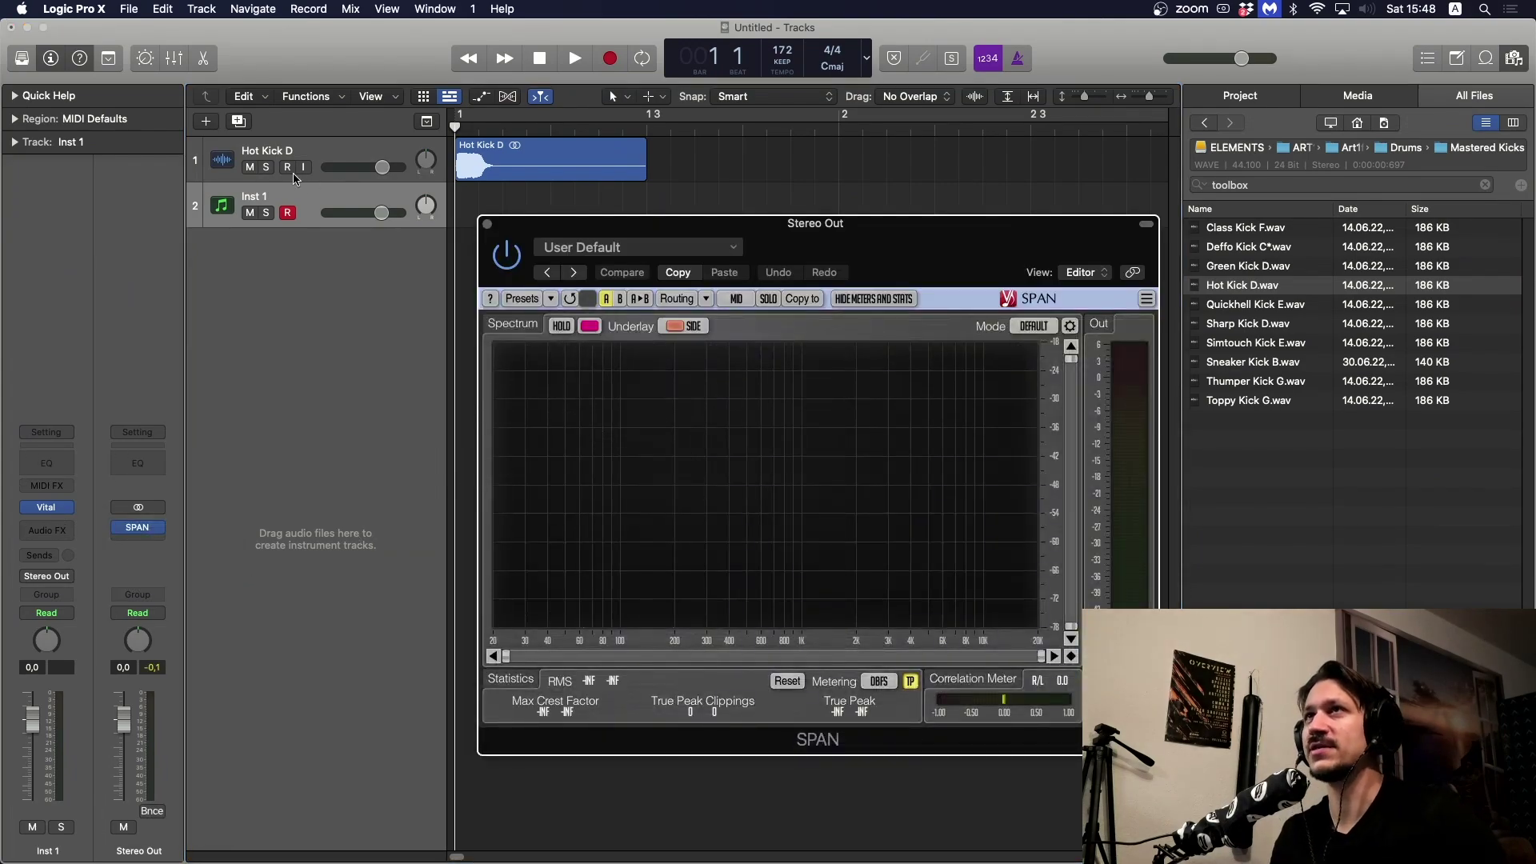
- Solo the Hot Kick D track, turn on the cycle range, and play the kick briefly
{"action": "left_click", "coordinate": [267, 168]}
{"action": "left_click", "coordinate": [479, 114]}
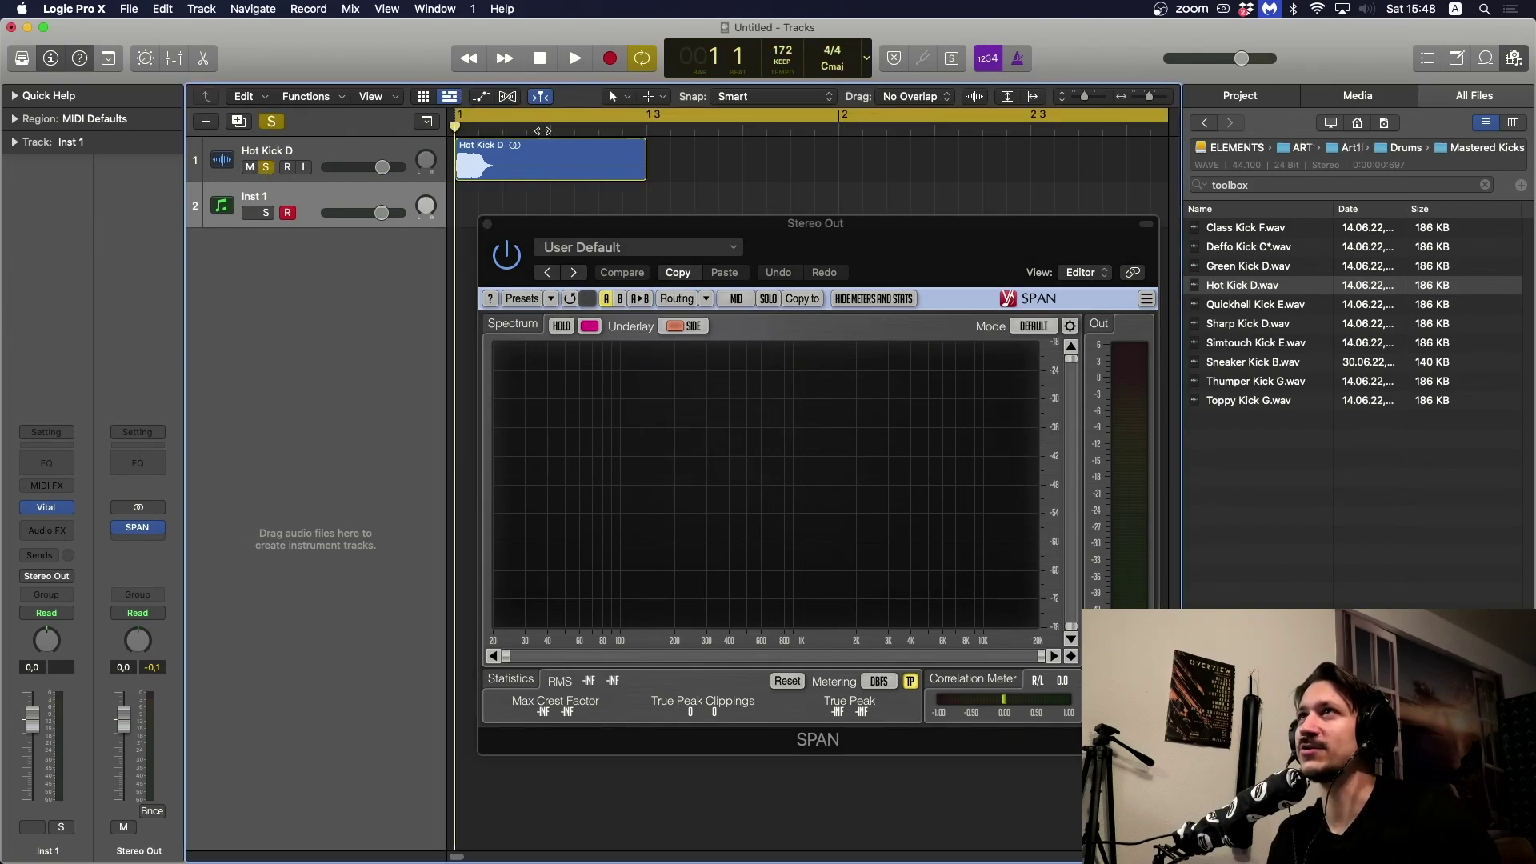
{"action": "left_click", "coordinate": [639, 170]}
{"action": "key", "text": "space"}
{"action": "key", "text": "space"}
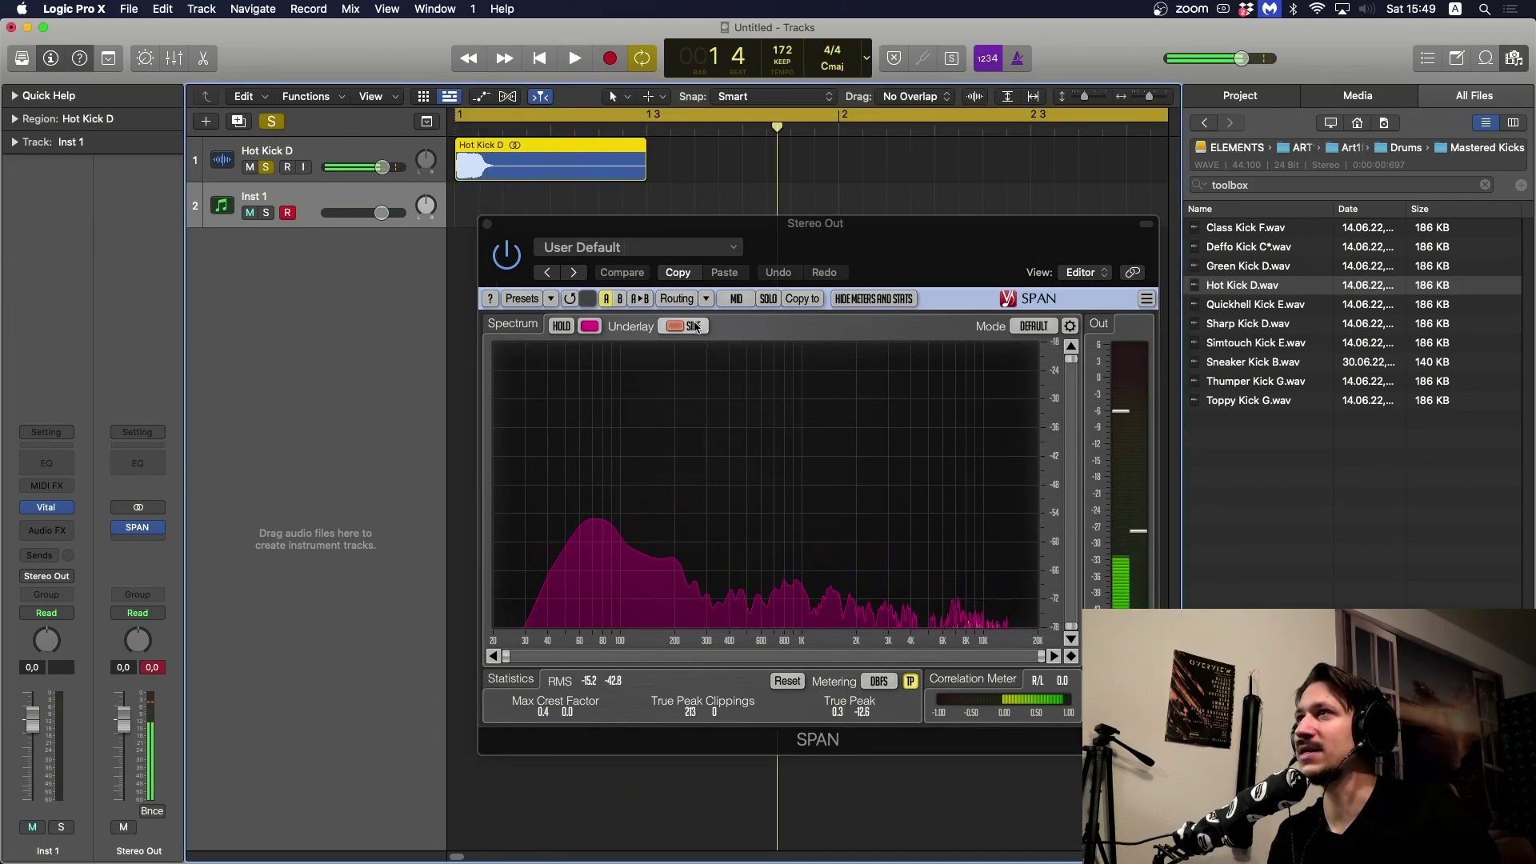
- Turn off SPAN's side underlay and move its window up over the tracks area
{"action": "left_click", "coordinate": [691, 326]}
{"action": "left_click", "coordinate": [693, 348]}
{"action": "left_click_drag", "start_coordinate": [759, 229], "coordinate": [718, 192]}
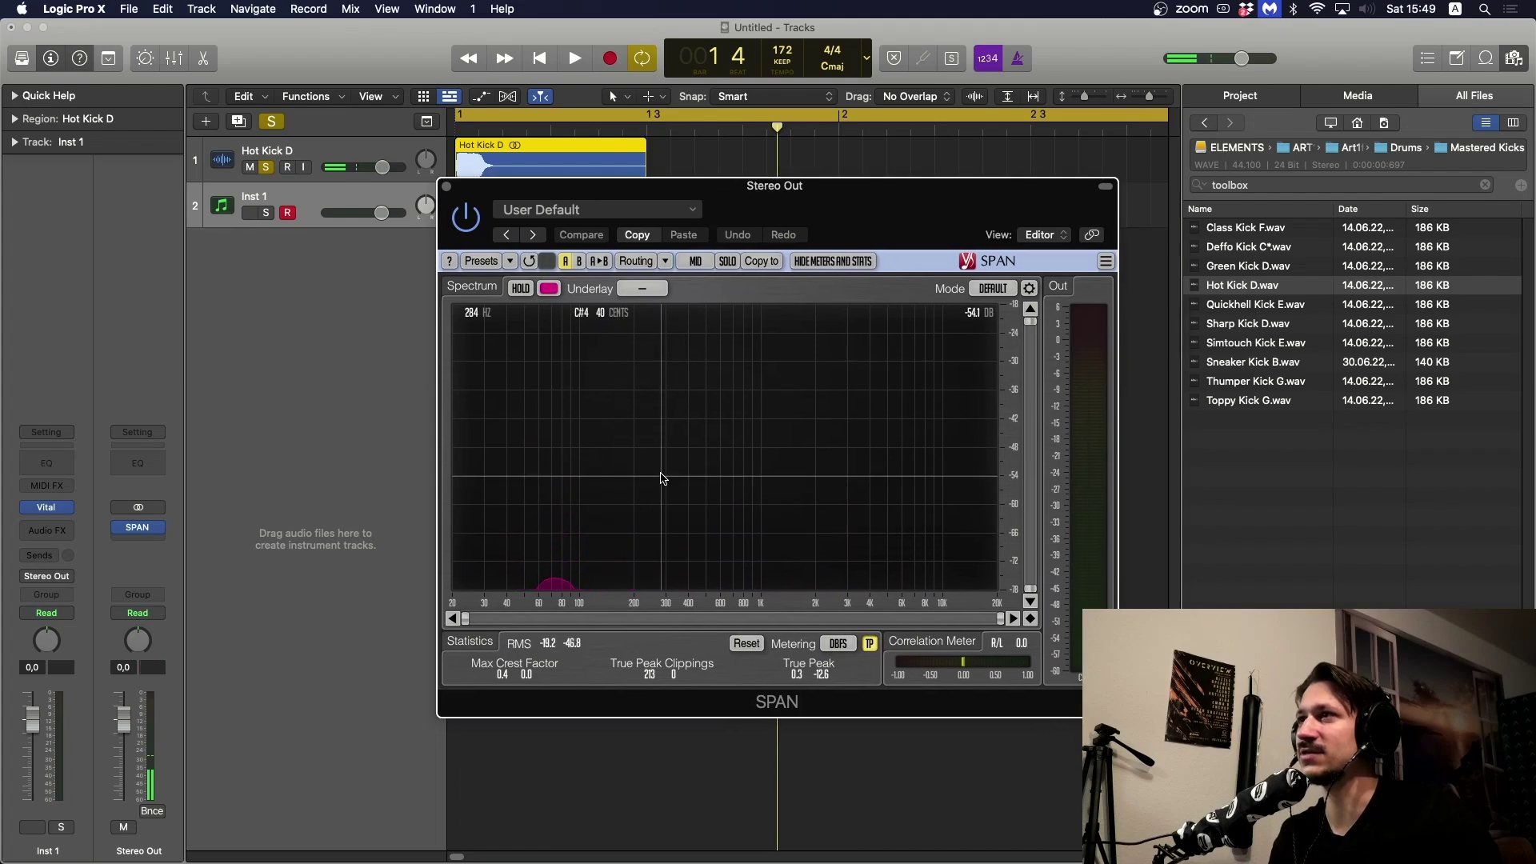
- Play the looped kick several times to examine its frequency spectrum in SPAN
{"action": "key", "text": "space"}
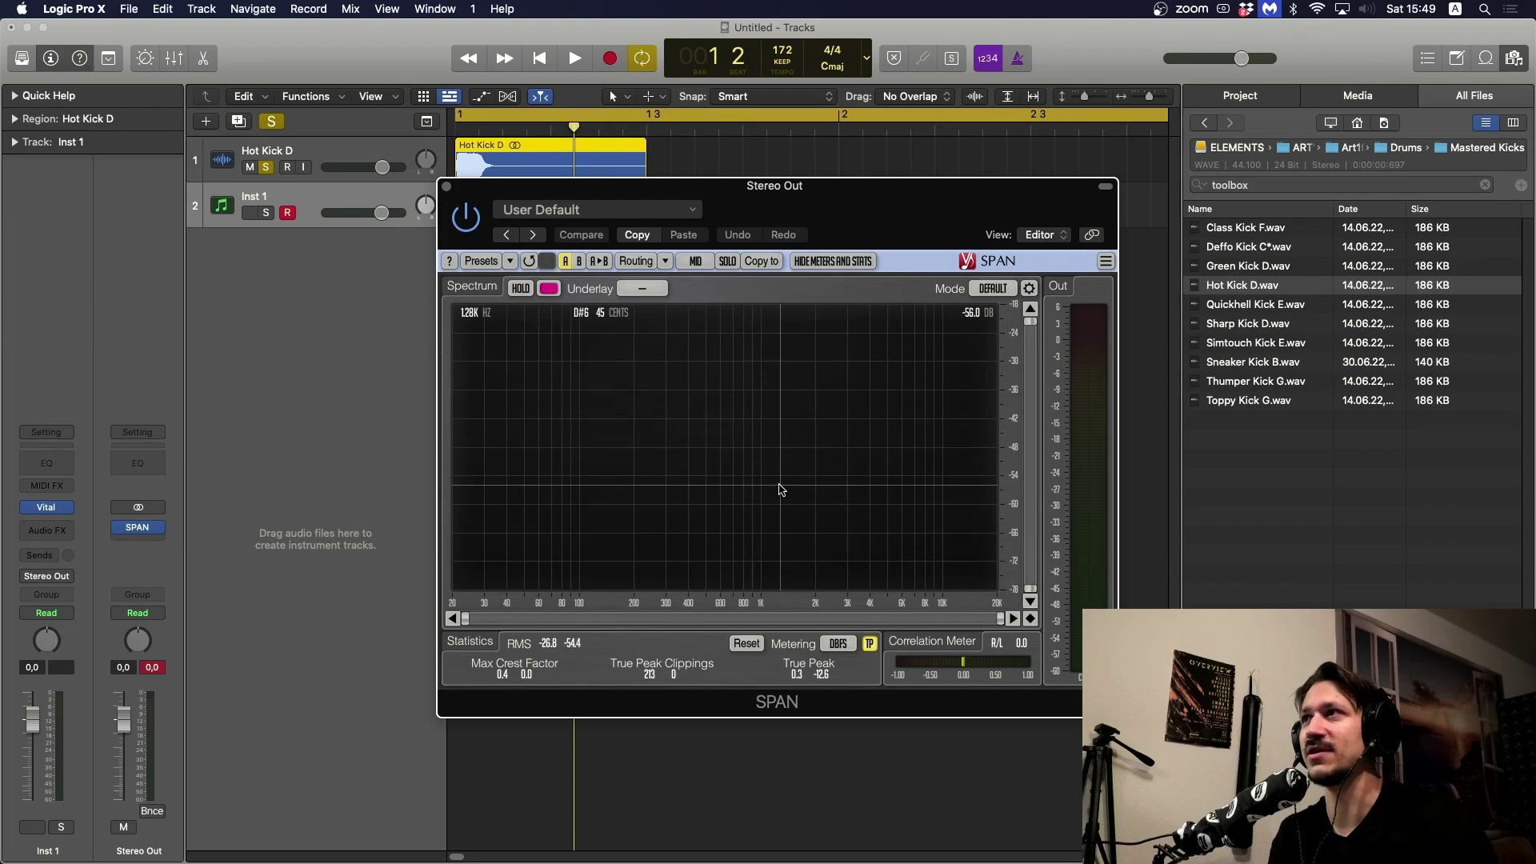
{"action": "key", "text": "space"}
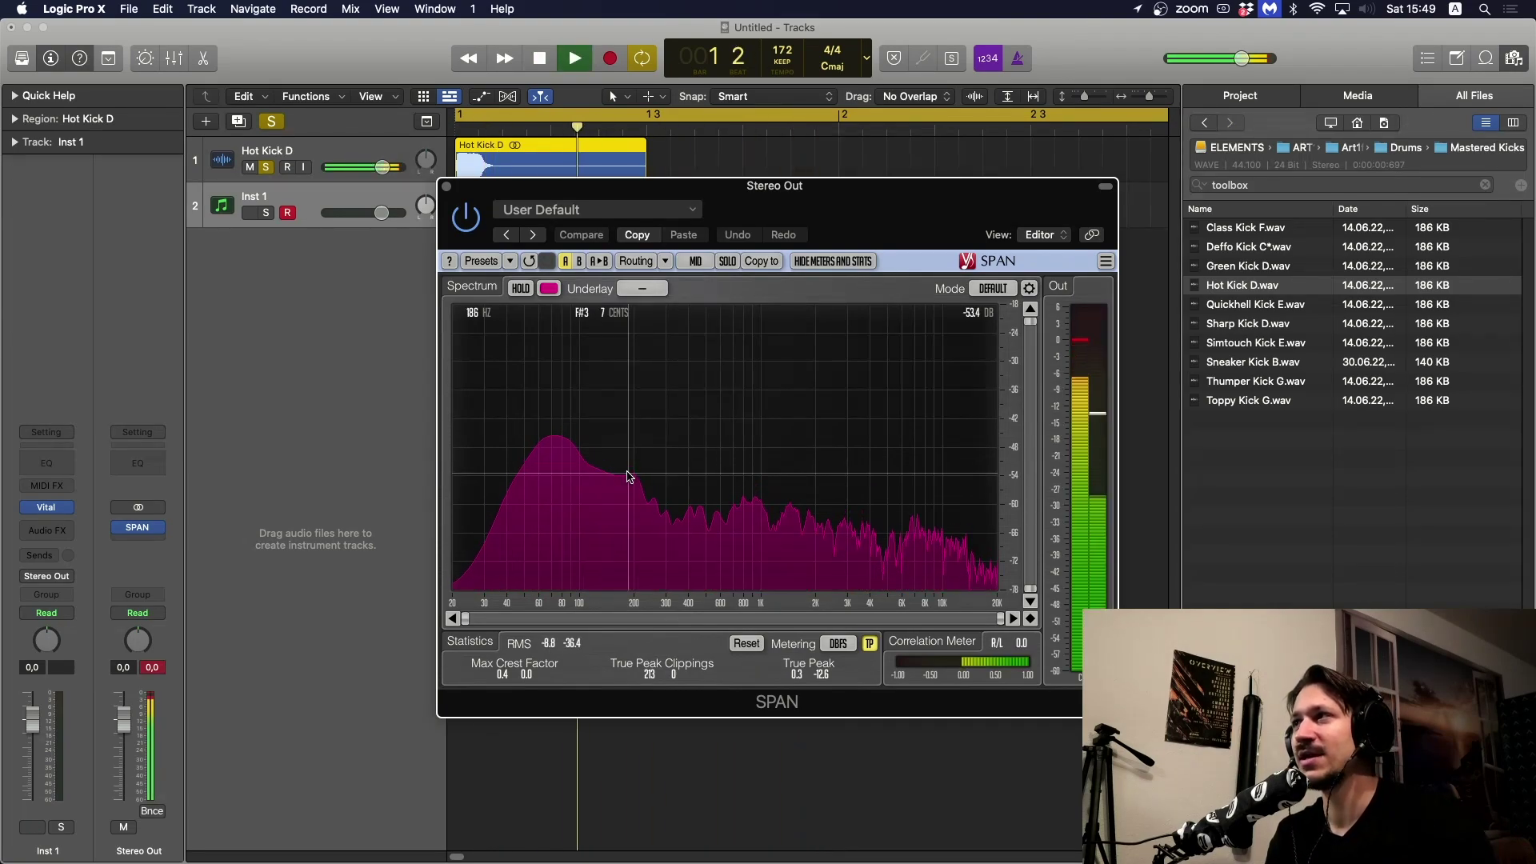
{"action": "key", "text": "space"}
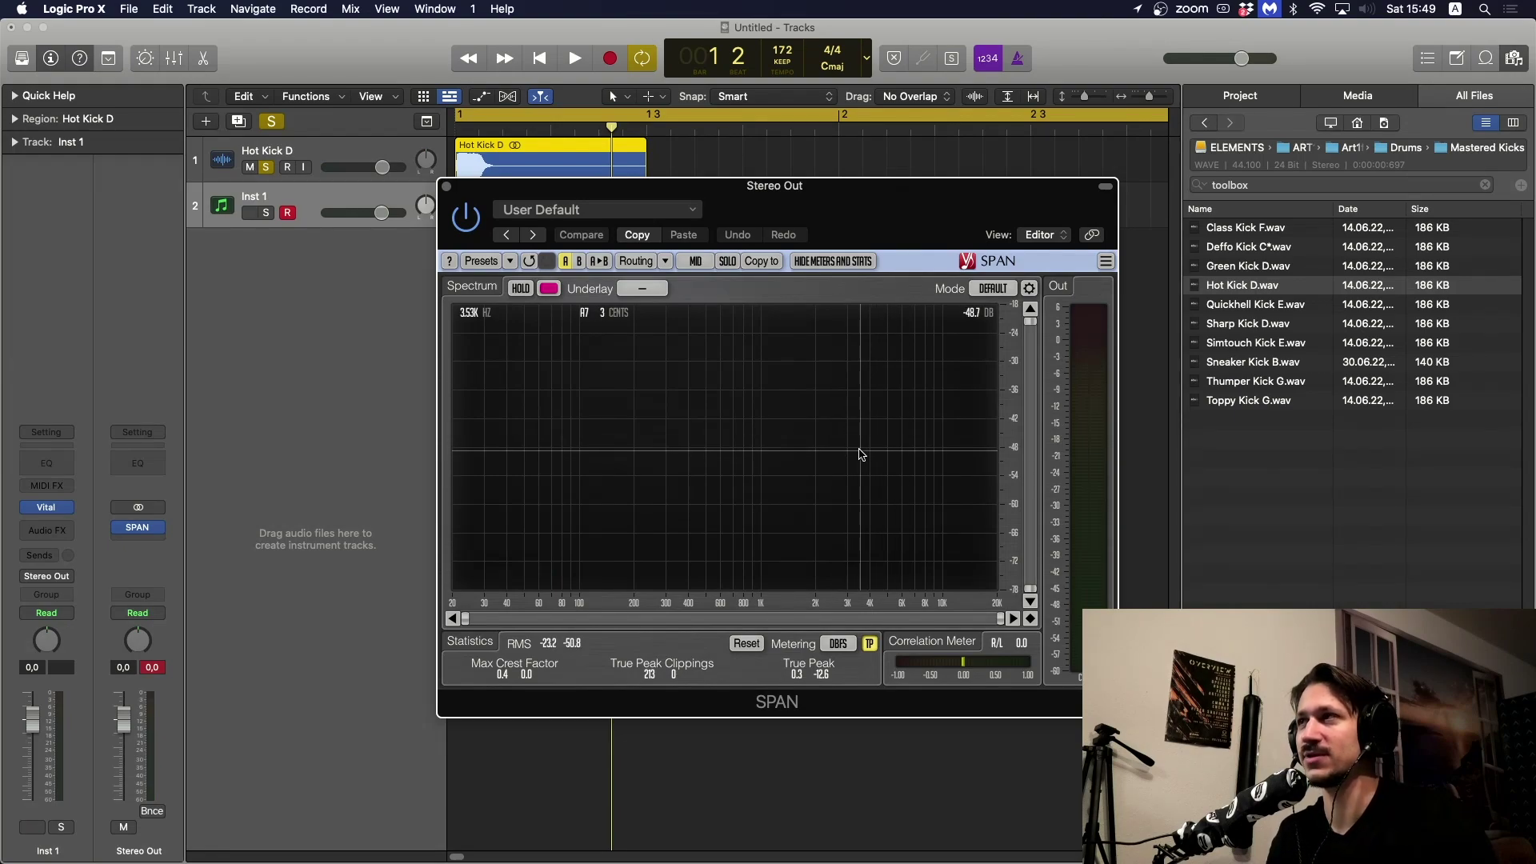
{"action": "key", "text": "space"}
{"action": "key", "text": "space"}
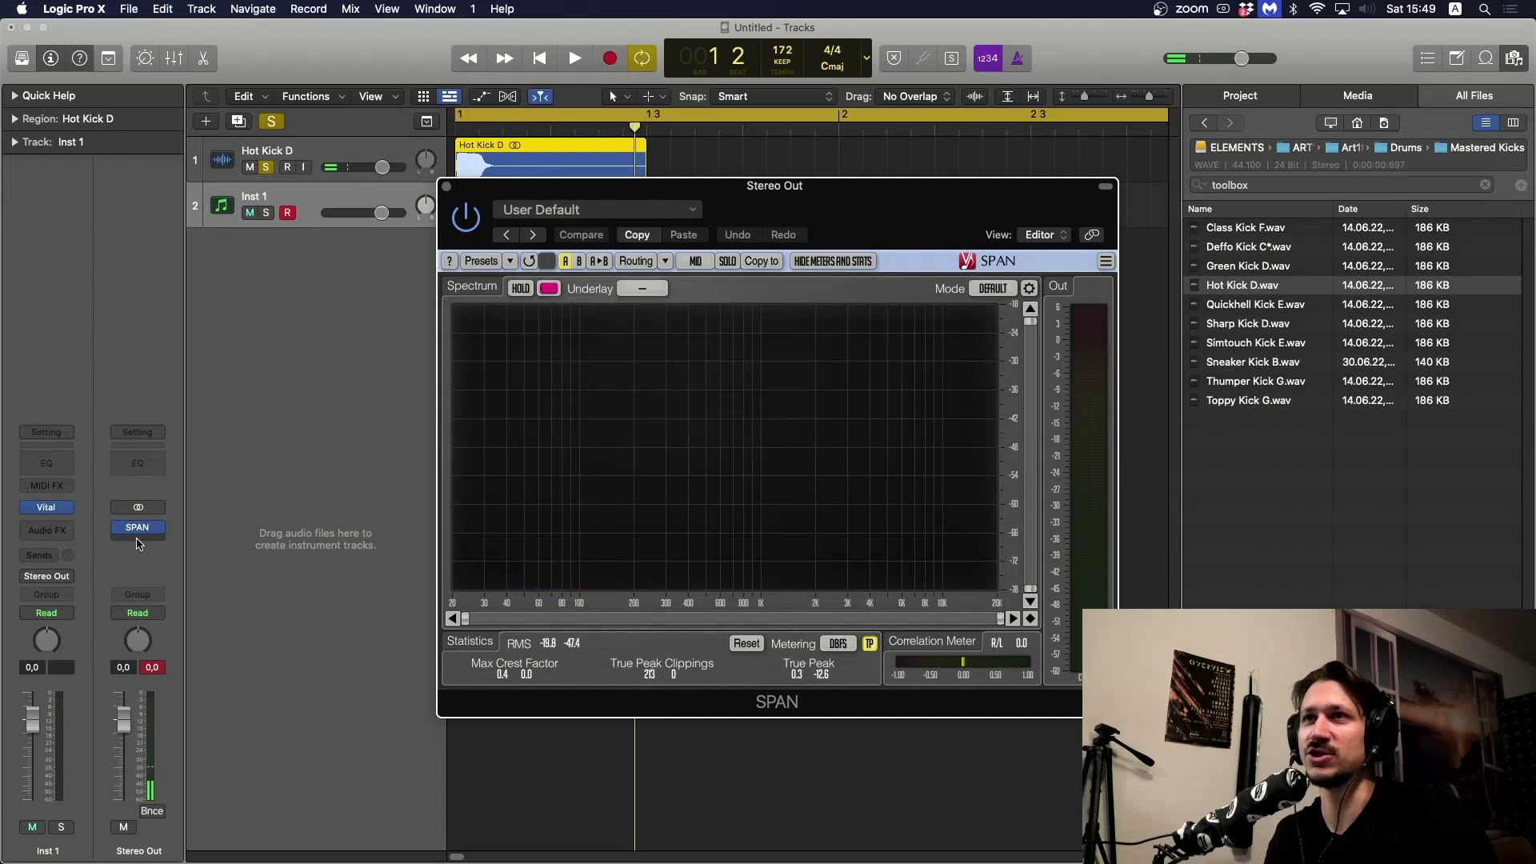
- Insert CamelCrusher on Stereo Out, place it before SPAN in the effect chain, and close both plug-in windows
{"action": "left_click", "coordinate": [138, 544]}
{"action": "left_click", "coordinate": [295, 544]}
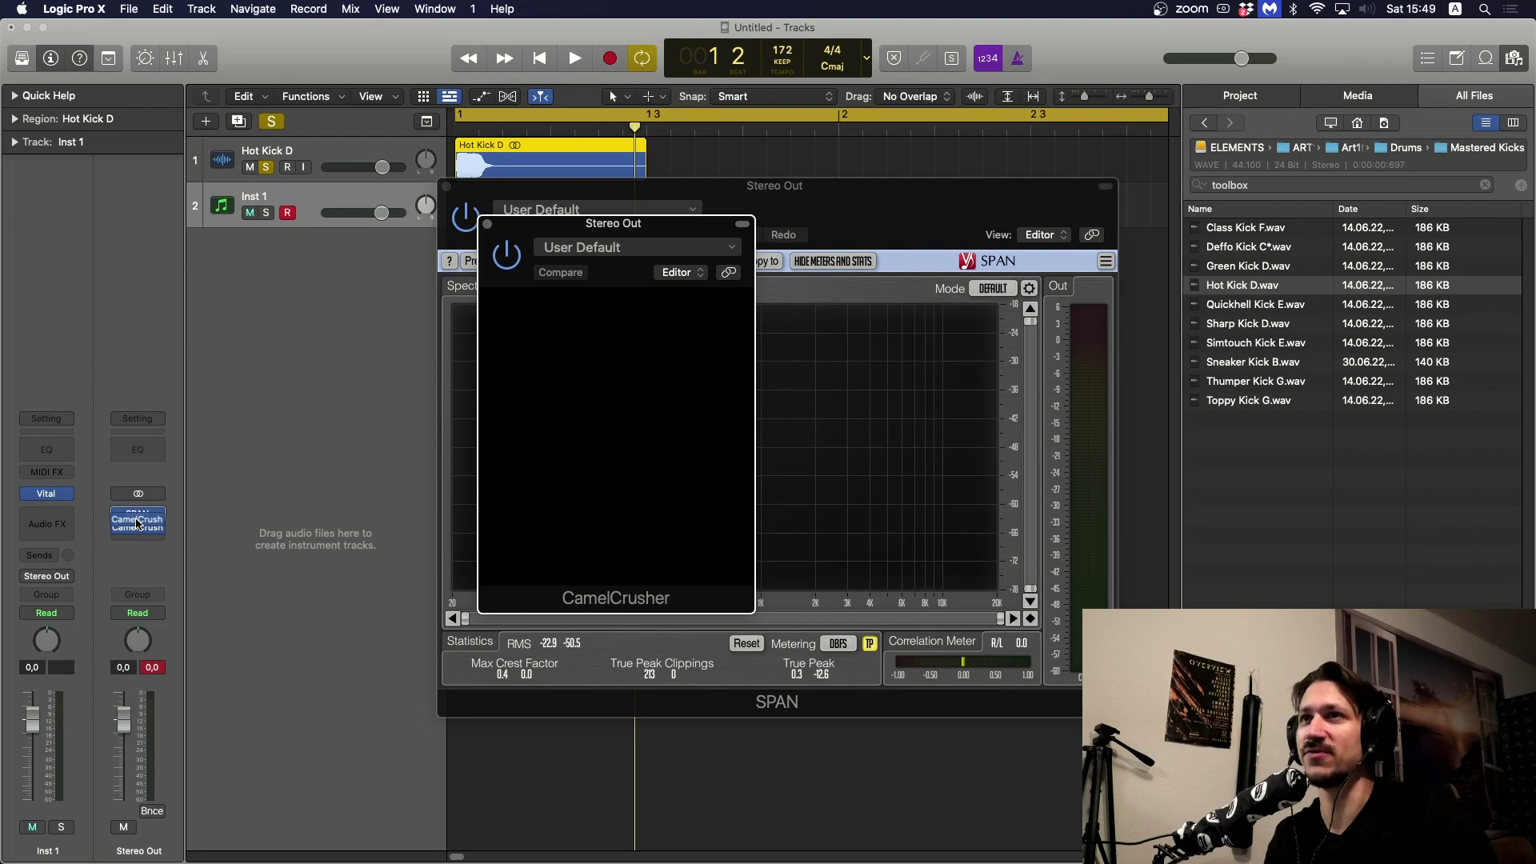
{"action": "left_click_drag", "start_coordinate": [137, 523], "coordinate": [138, 516]}
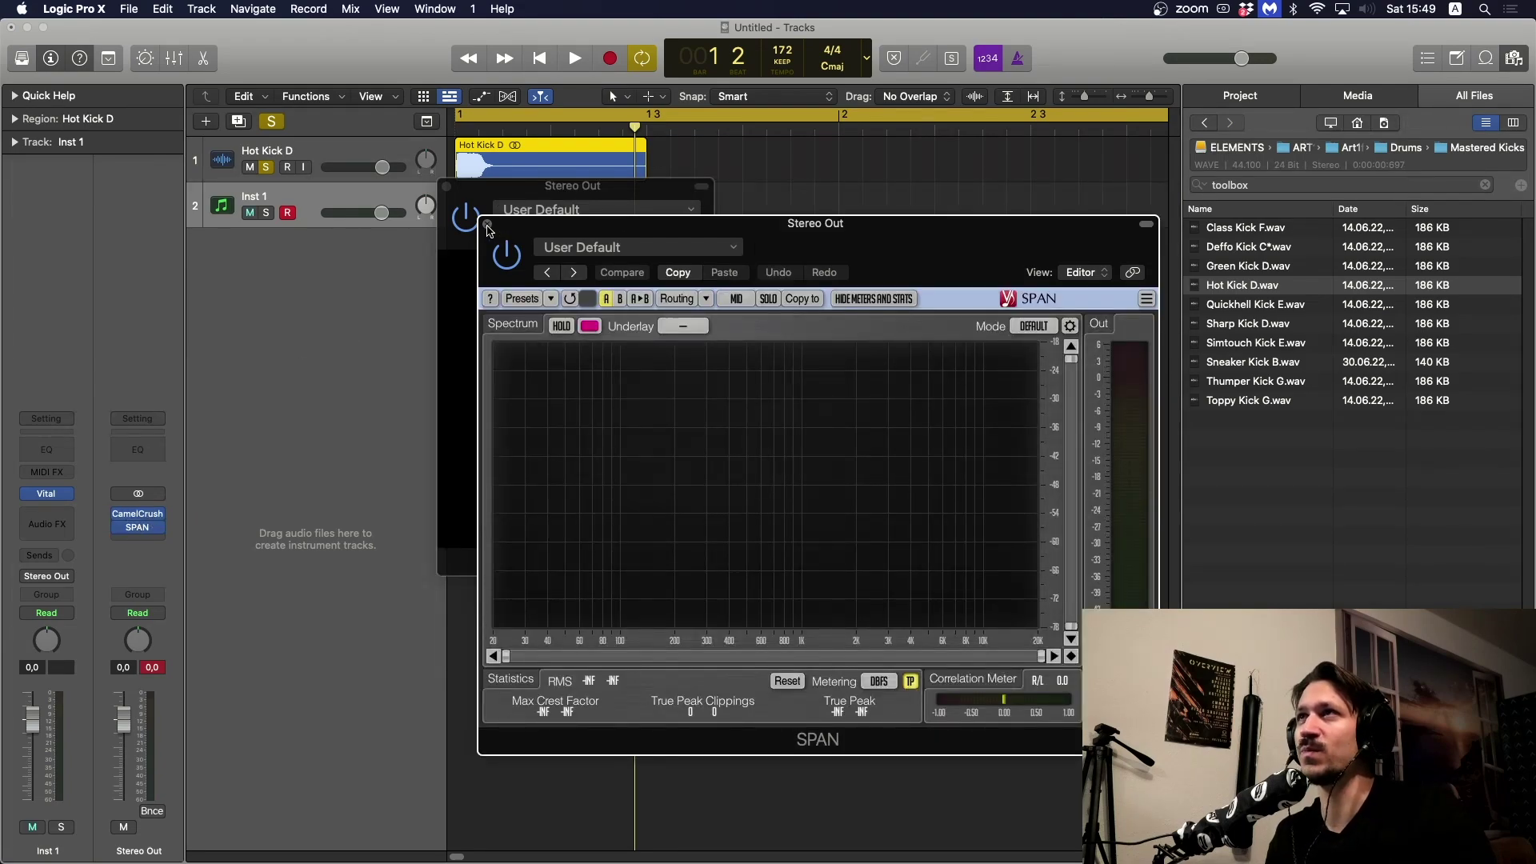
{"action": "left_click", "coordinate": [487, 226]}
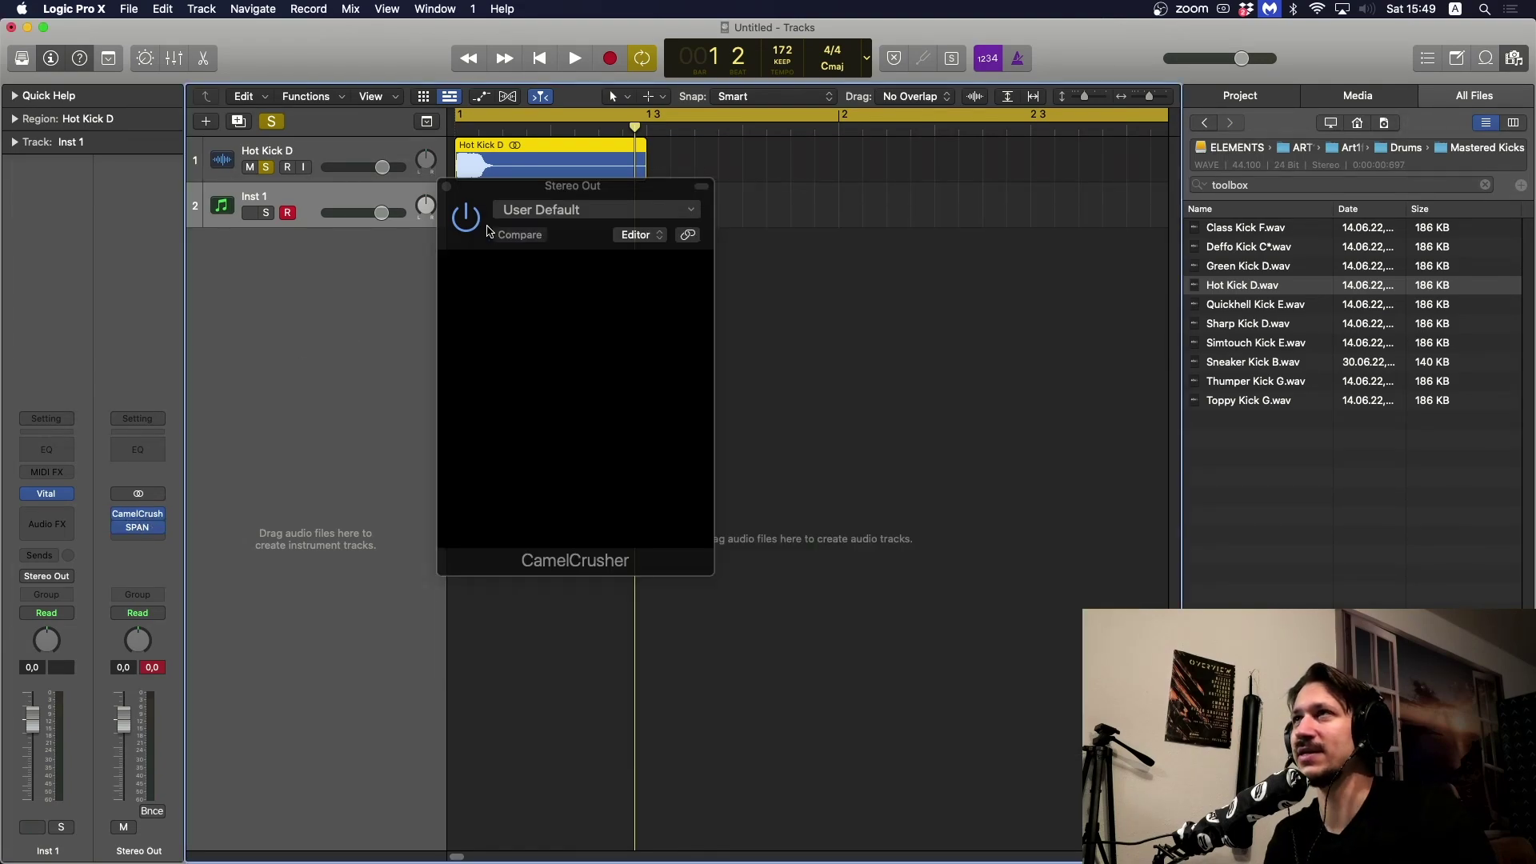
{"action": "left_click", "coordinate": [446, 186]}
- Add a Channel EQ to the Hot Kick D track and switch off its 100 Hz low-cut band
{"action": "left_click", "coordinate": [391, 156]}
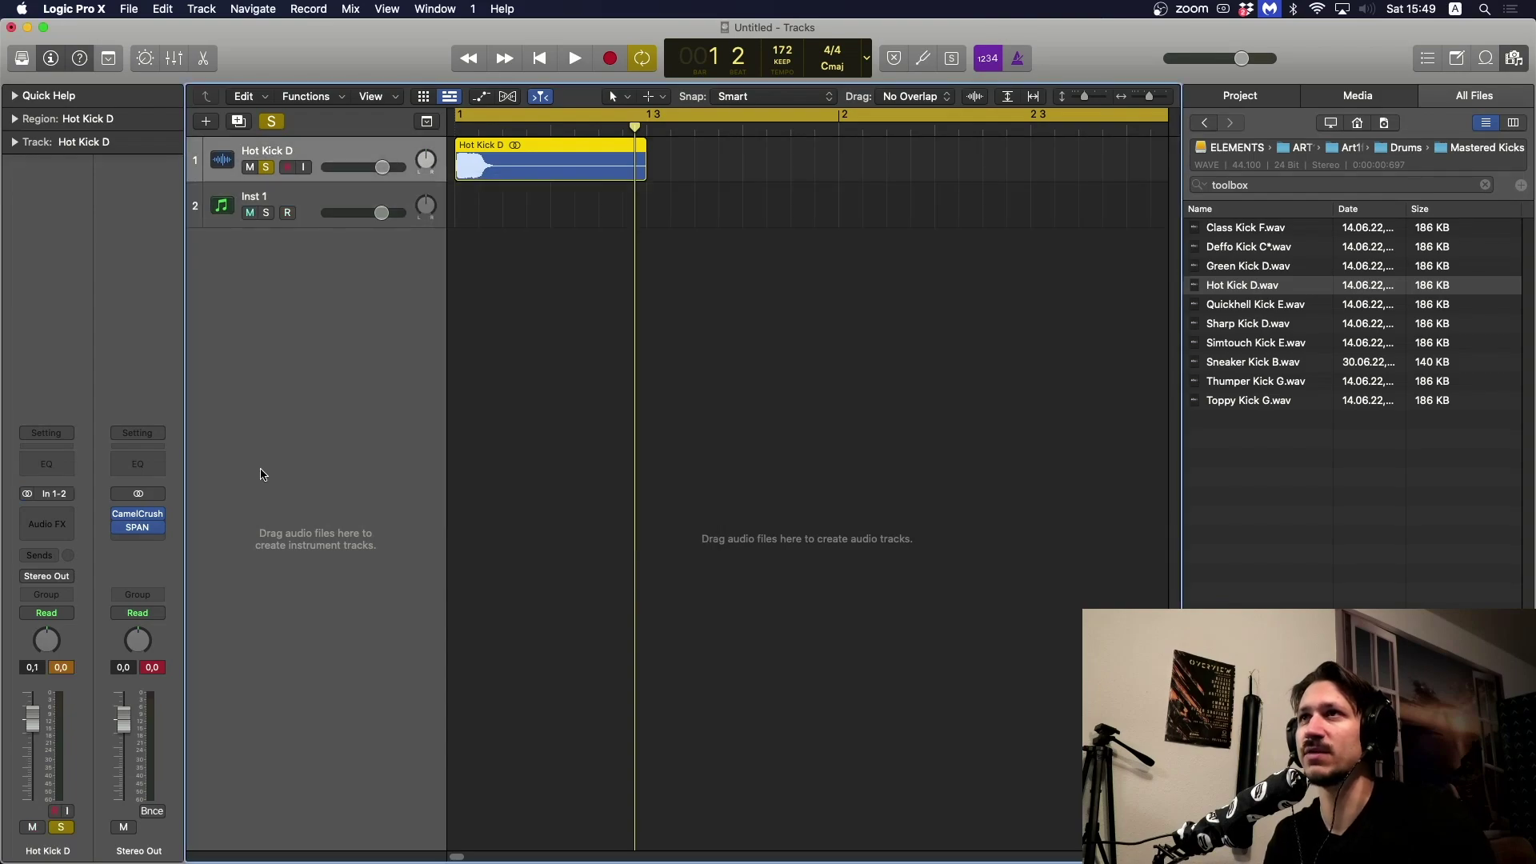
{"action": "left_click", "coordinate": [308, 445]}
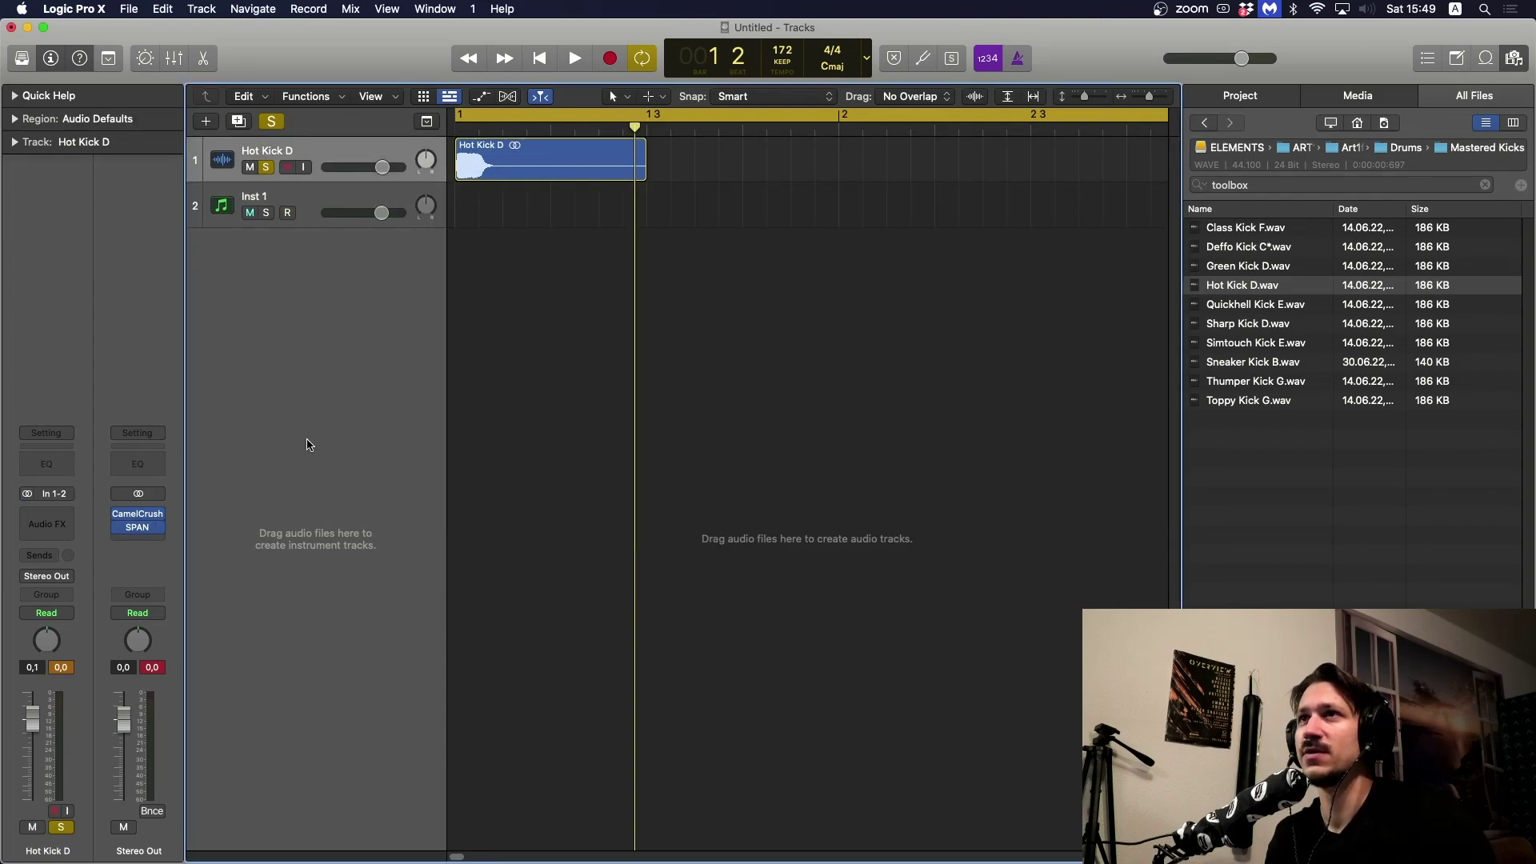
{"action": "left_click", "coordinate": [47, 464]}
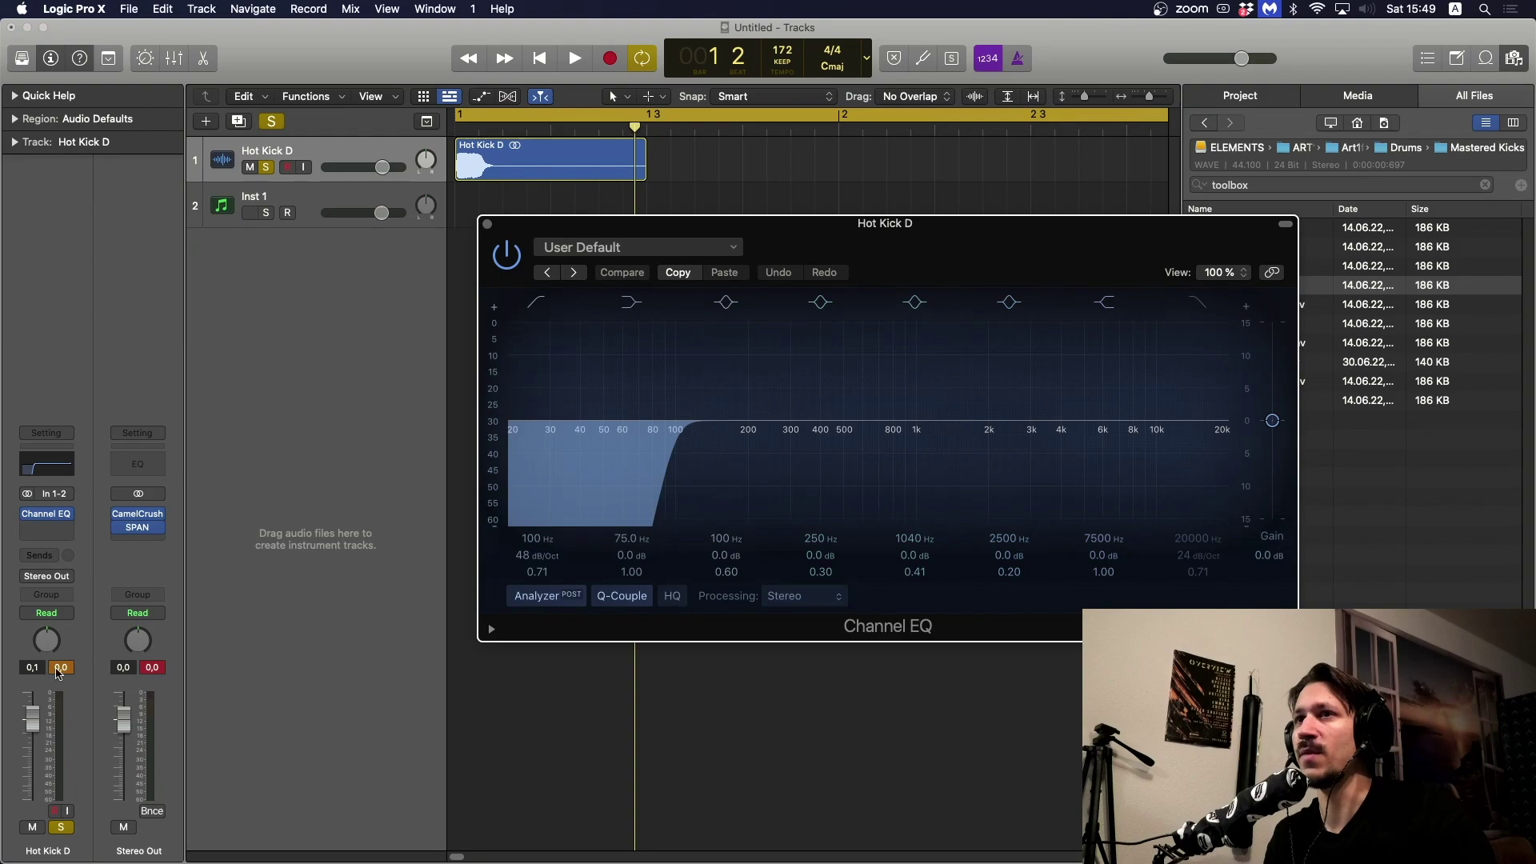
{"action": "key", "text": "space"}
{"action": "left_click", "coordinate": [536, 303]}
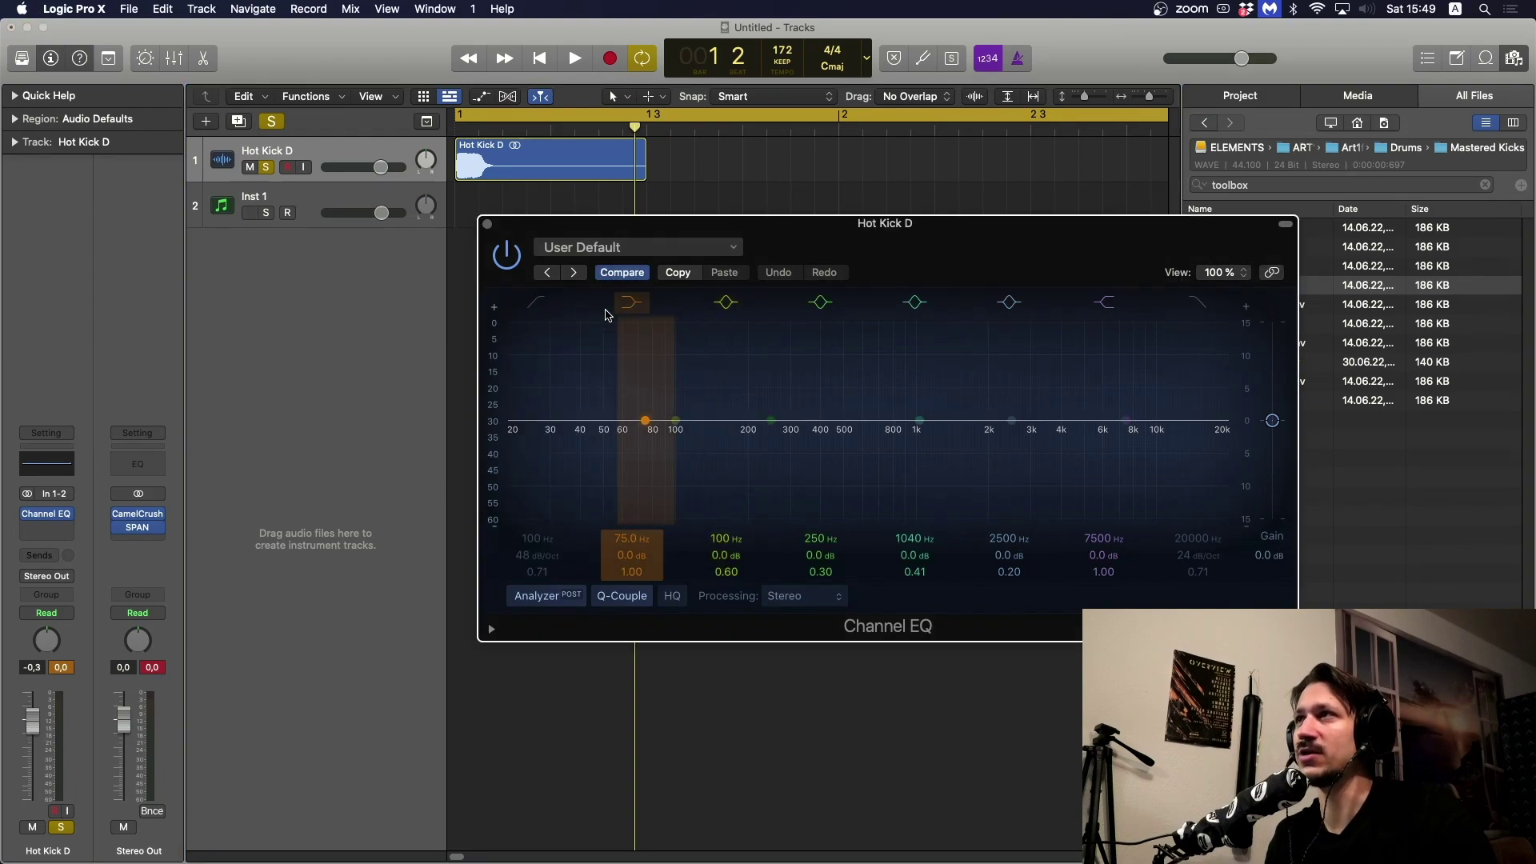
- Try the Channel EQ's 1040 Hz bell band as a low-mid cut of −5.5 dB at 460 Hz with a Q of 1.10
{"action": "left_click_drag", "start_coordinate": [885, 411], "coordinate": [745, 480]}
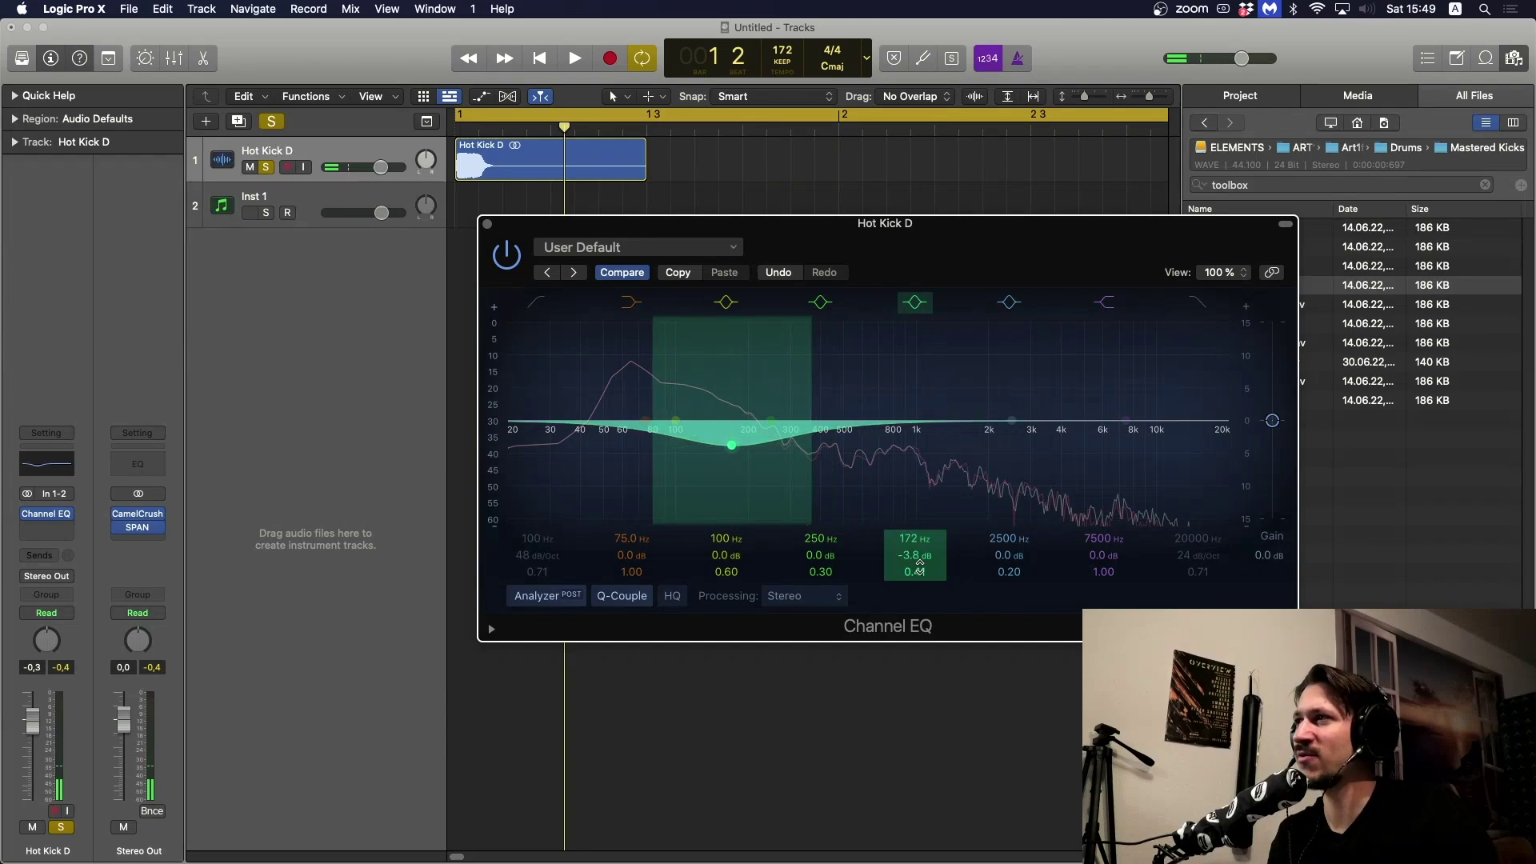
{"action": "left_click_drag", "start_coordinate": [919, 568], "coordinate": [919, 551]}
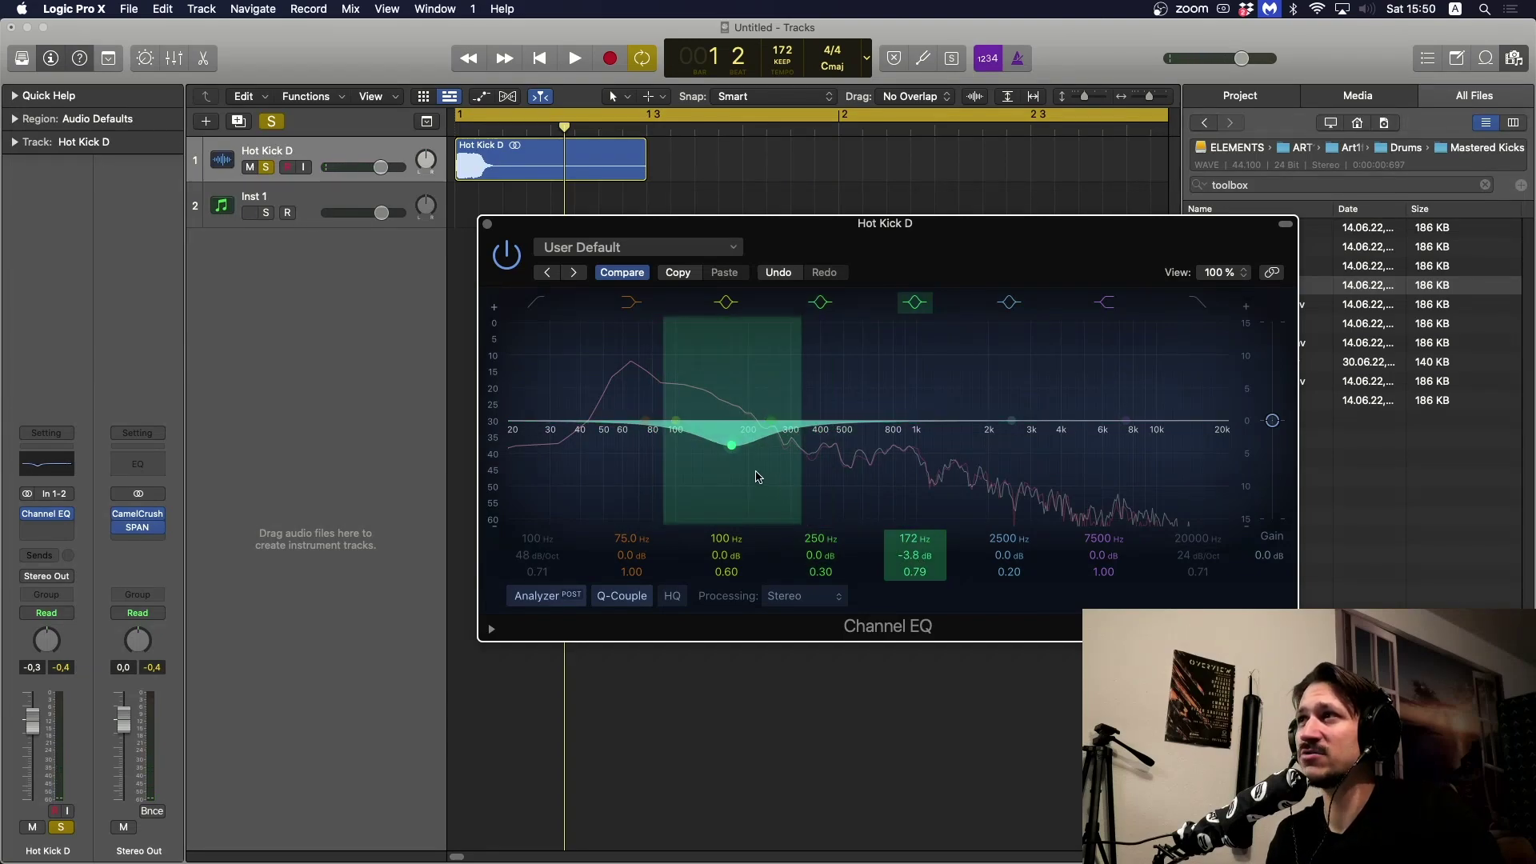
{"action": "left_click_drag", "start_coordinate": [758, 477], "coordinate": [861, 489]}
{"action": "left_click_drag", "start_coordinate": [914, 571], "coordinate": [915, 560]}
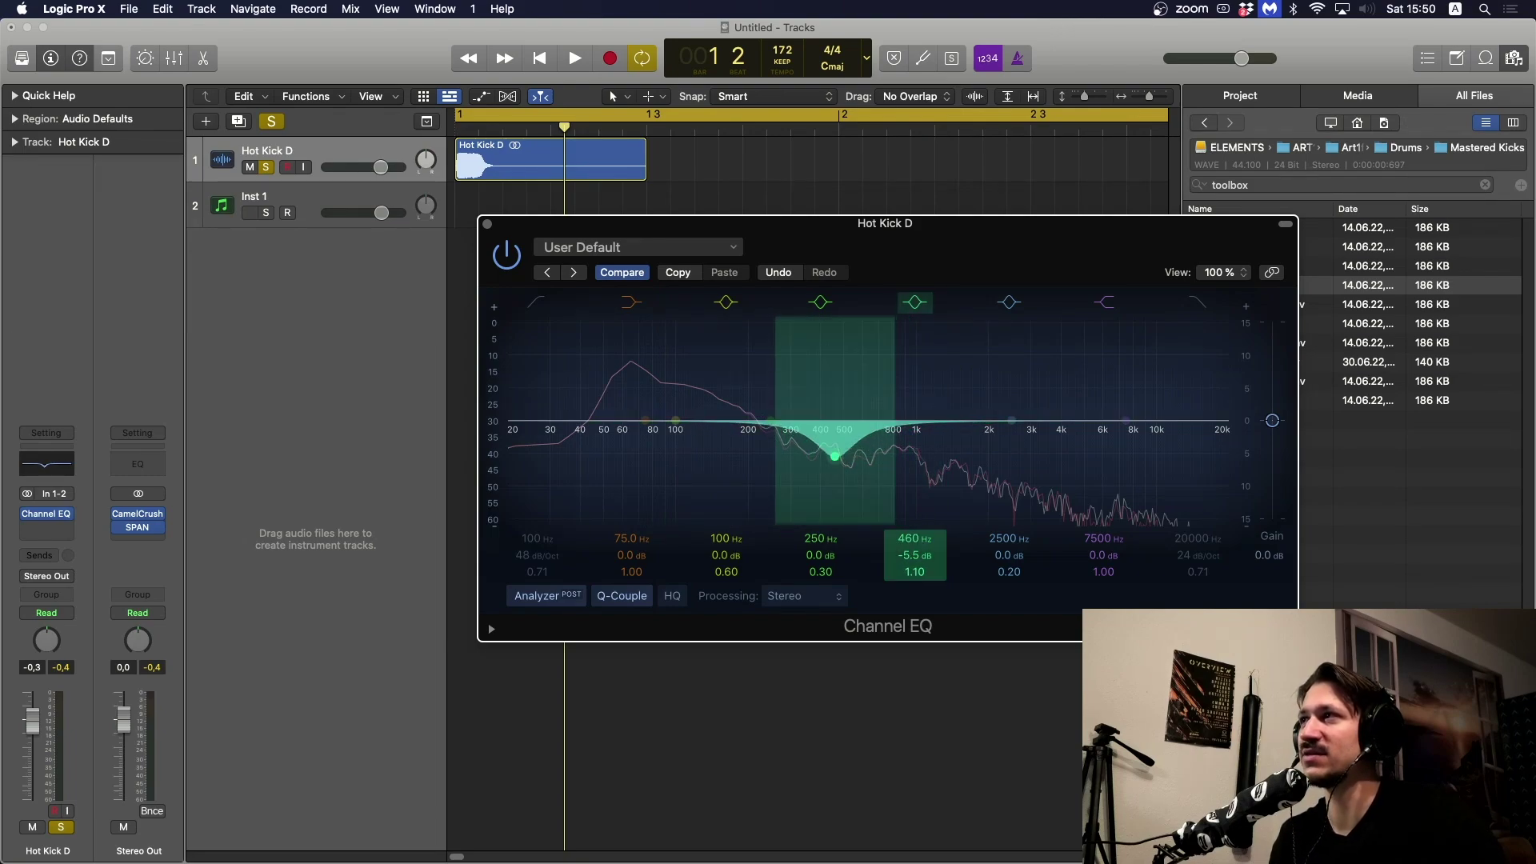
- Move the bell cut to about 133 Hz at −3.4 dB and play the kick to hear it
{"action": "left_click_drag", "start_coordinate": [901, 483], "coordinate": [760, 465]}
{"action": "key", "text": "space"}
{"action": "key", "text": "space"}
{"action": "key", "text": "space"}
{"action": "key", "text": "space"}
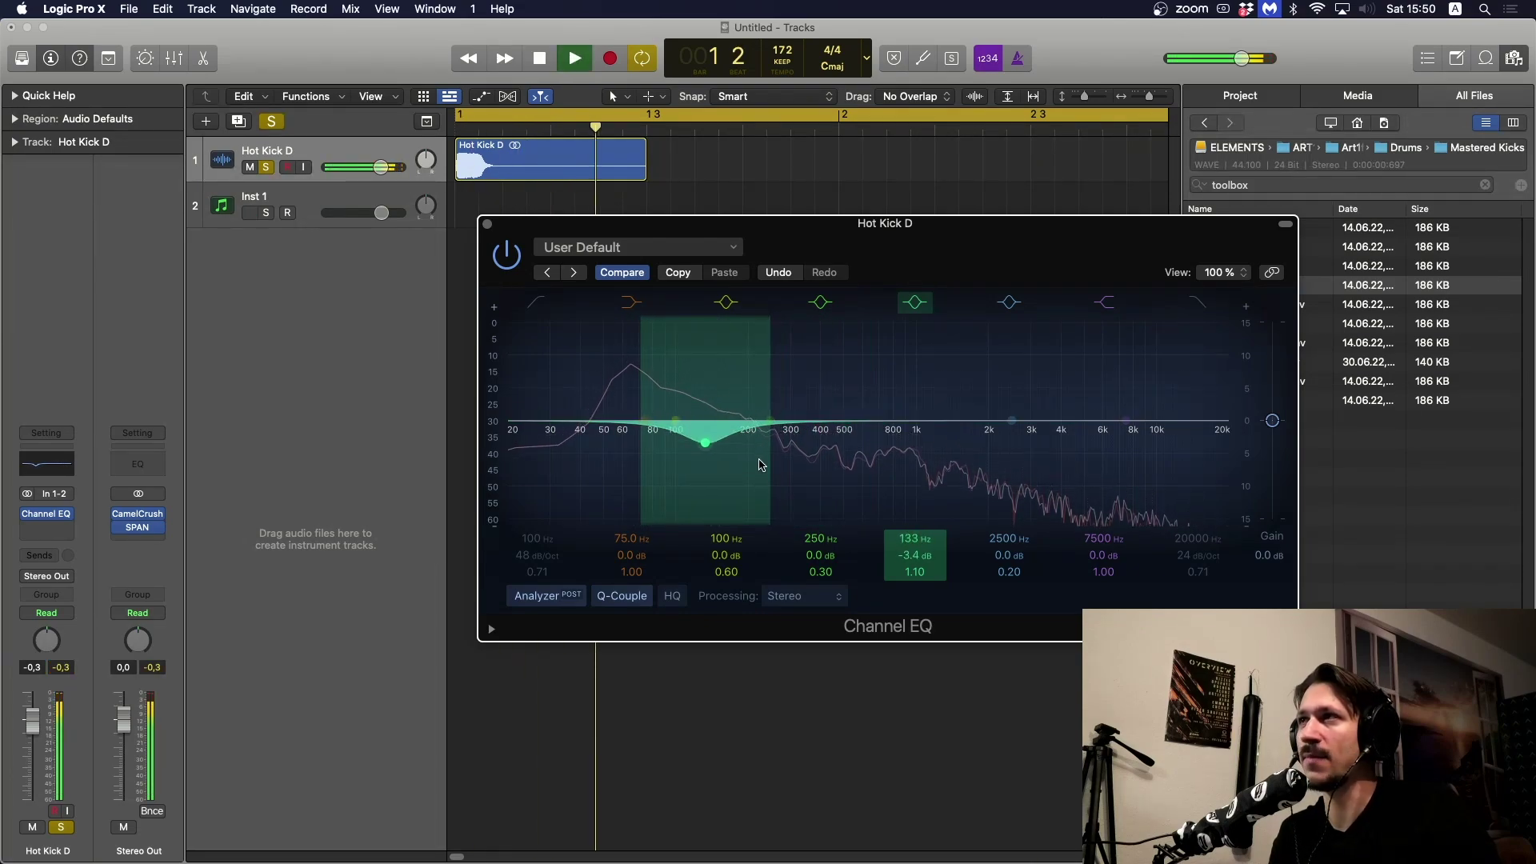
{"action": "key", "text": "space"}
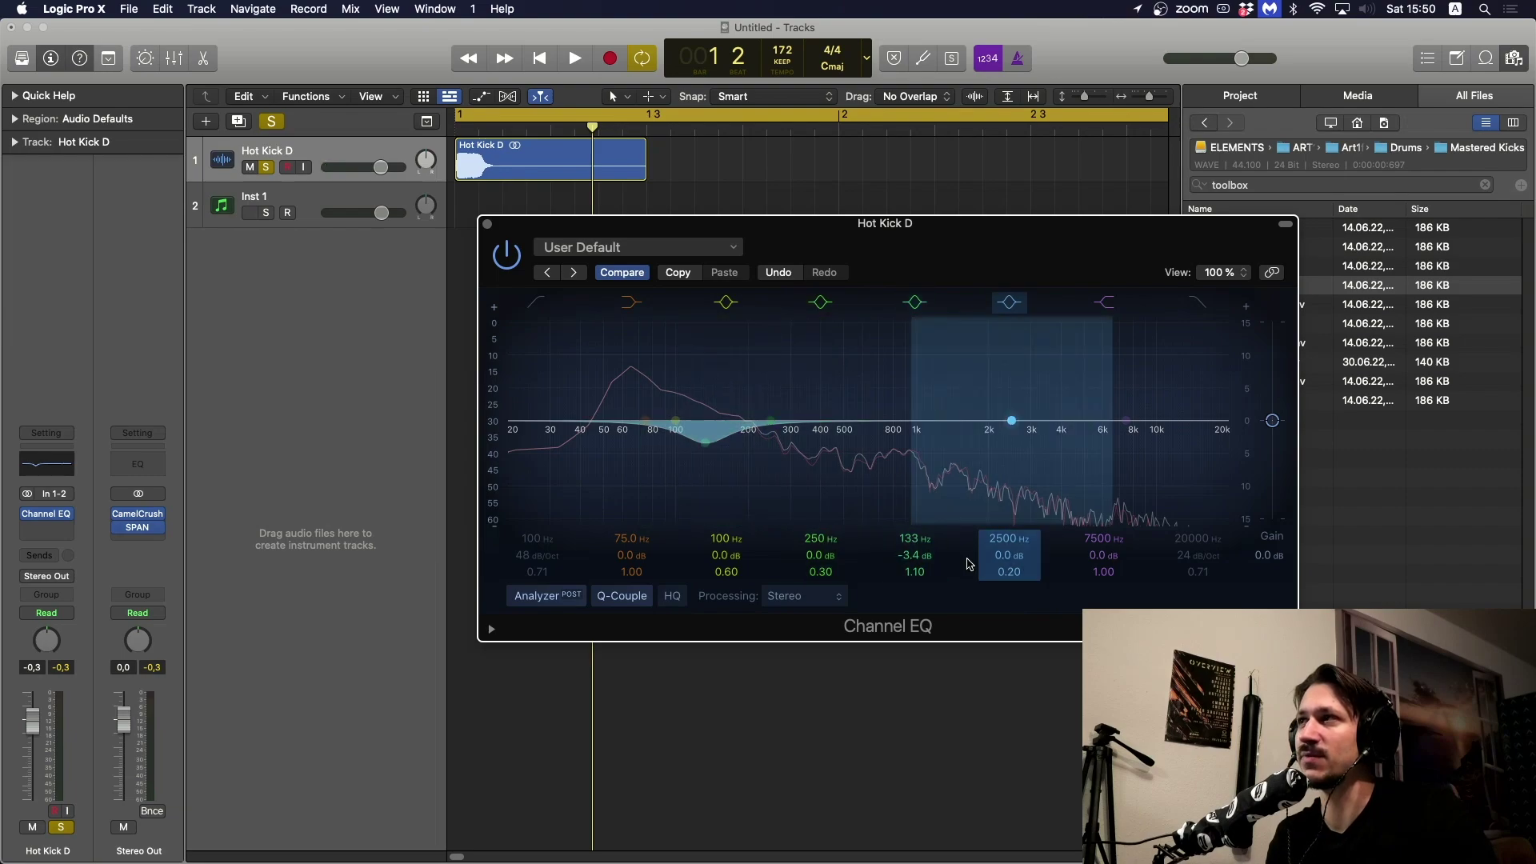
- Refine the bell cut to about 122 Hz, −3.1 dB and a Q of 1.30 while playing the kick
{"action": "left_click_drag", "start_coordinate": [912, 573], "coordinate": [912, 567]}
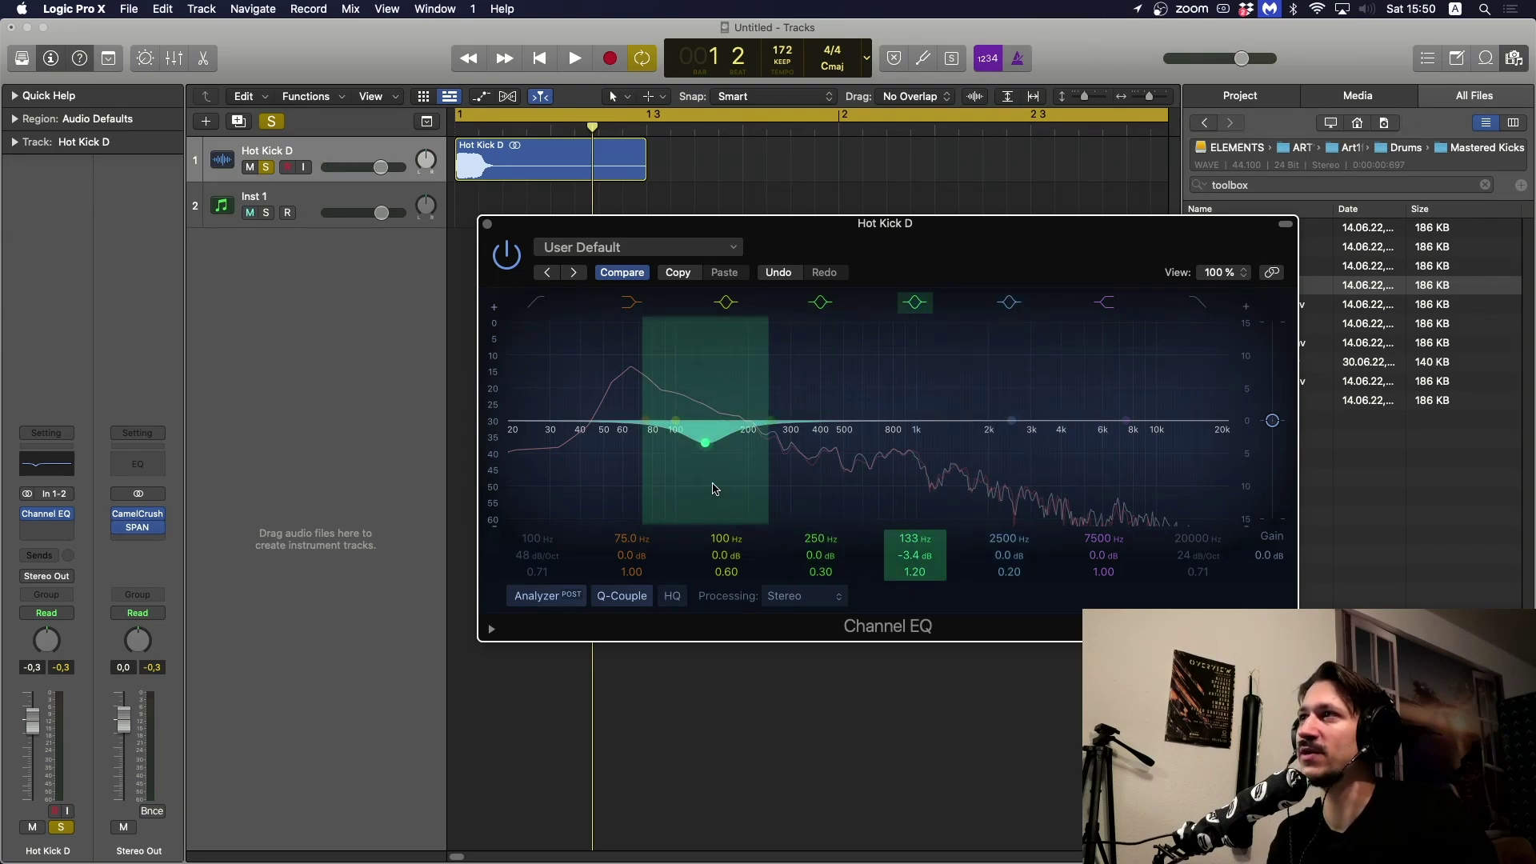
{"action": "key", "text": "space"}
{"action": "left_click_drag", "start_coordinate": [716, 485], "coordinate": [707, 476]}
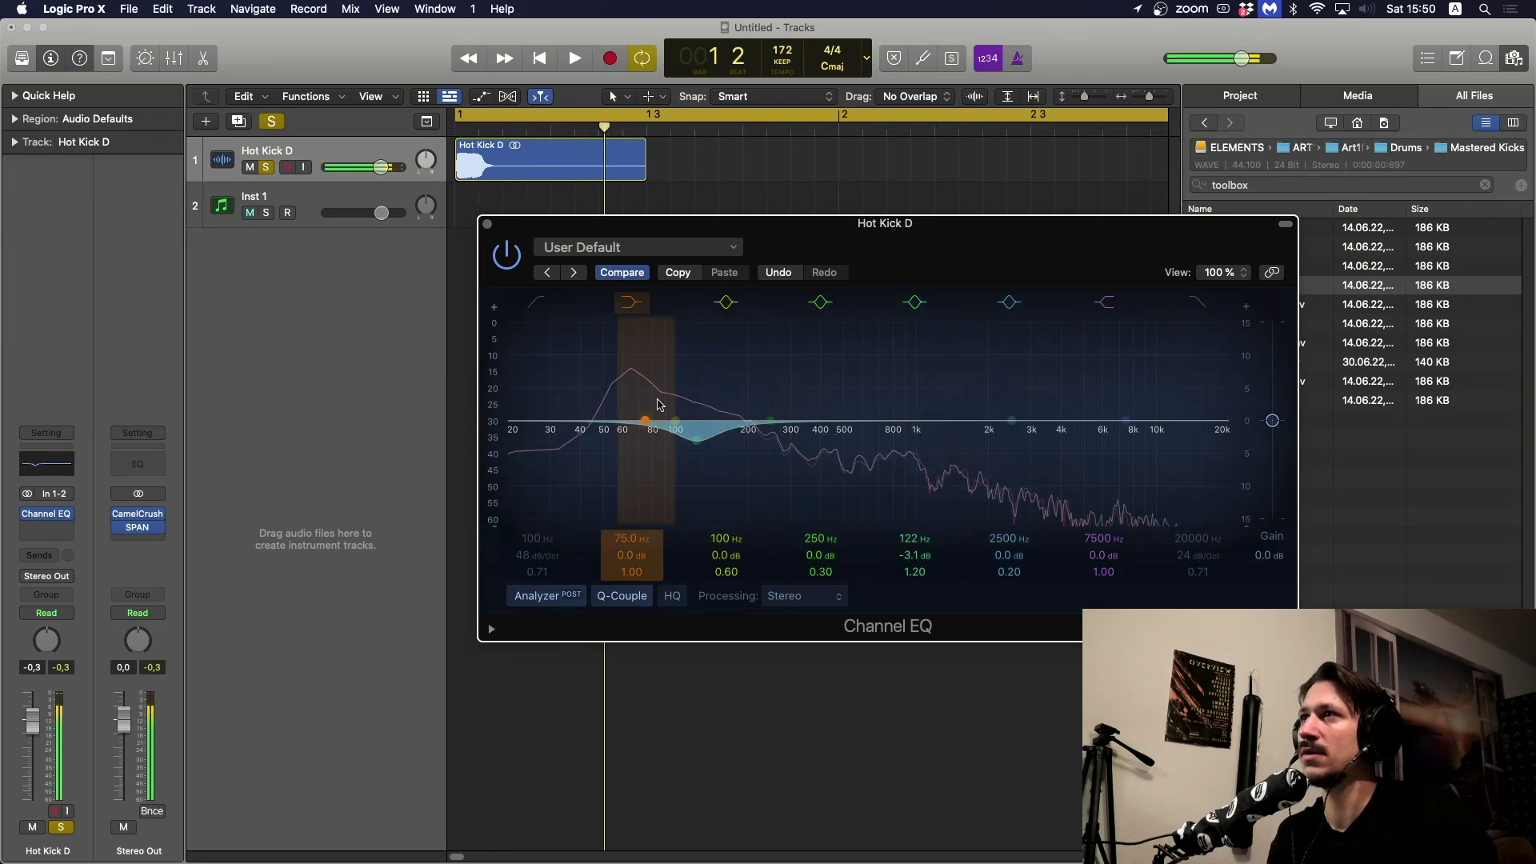
{"action": "left_click_drag", "start_coordinate": [914, 571], "coordinate": [914, 566]}
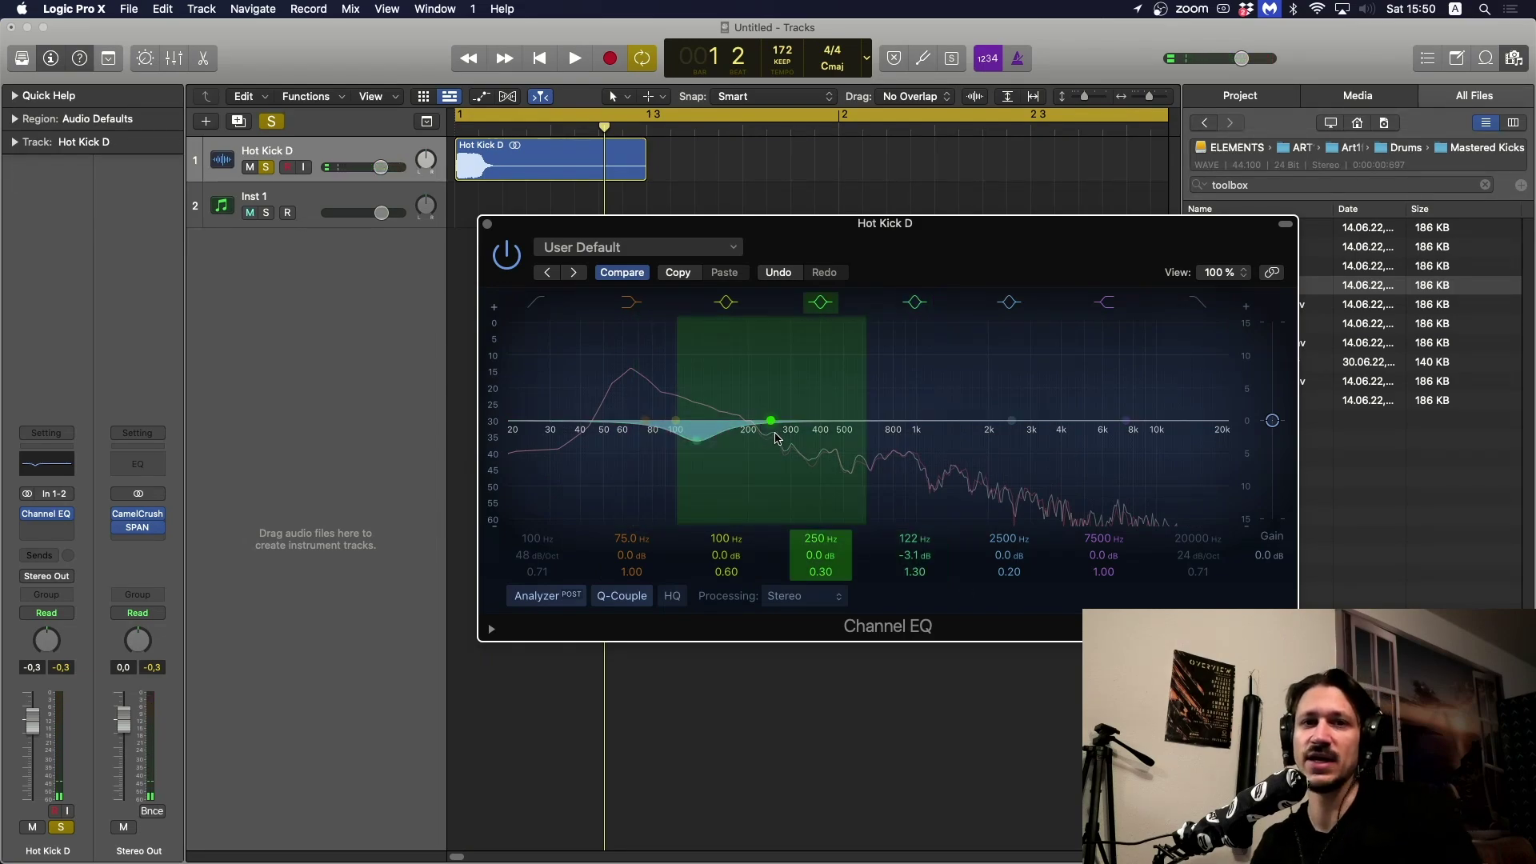
- Try a +2.0 dB high-shelf boost at 2340 Hz with playback, and switch off both the shelf and the 122 Hz cut
{"action": "left_click_drag", "start_coordinate": [1200, 400], "coordinate": [1078, 387]}
{"action": "key", "text": "space"}
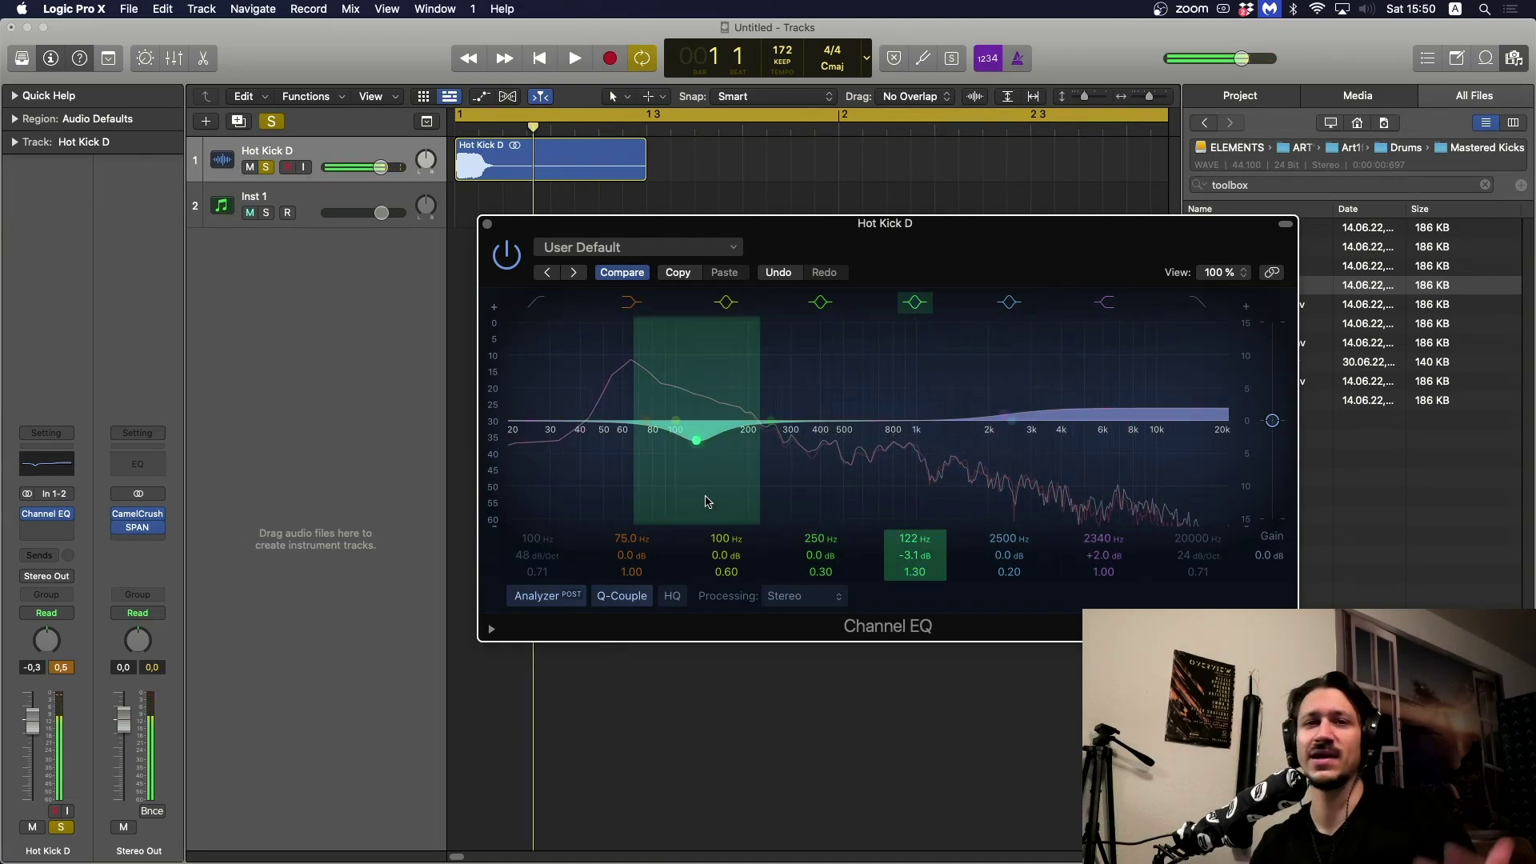
{"action": "left_click", "coordinate": [926, 302]}
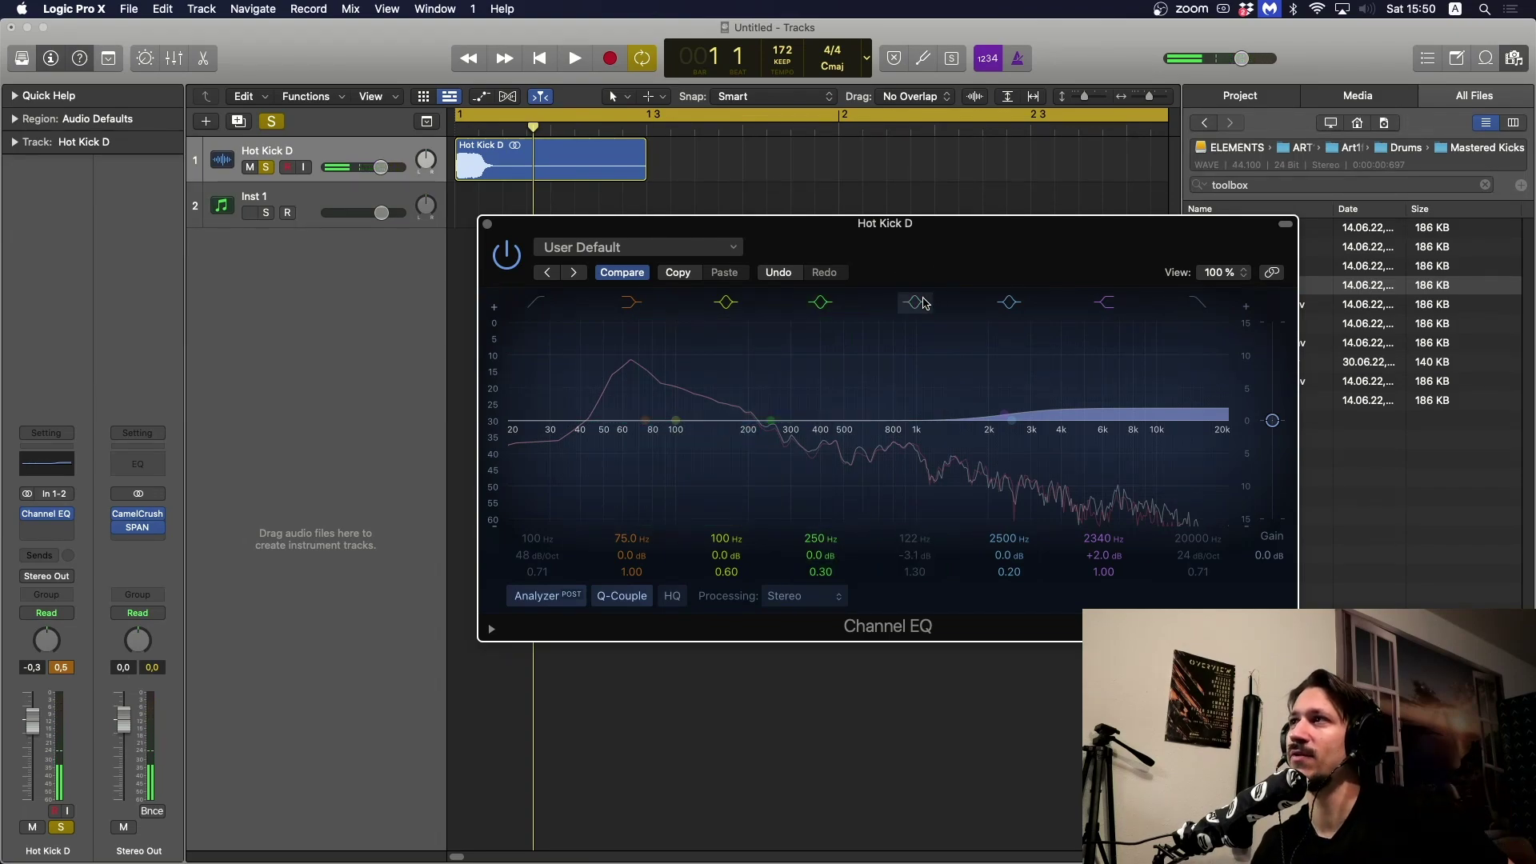
{"action": "left_click", "coordinate": [1106, 302]}
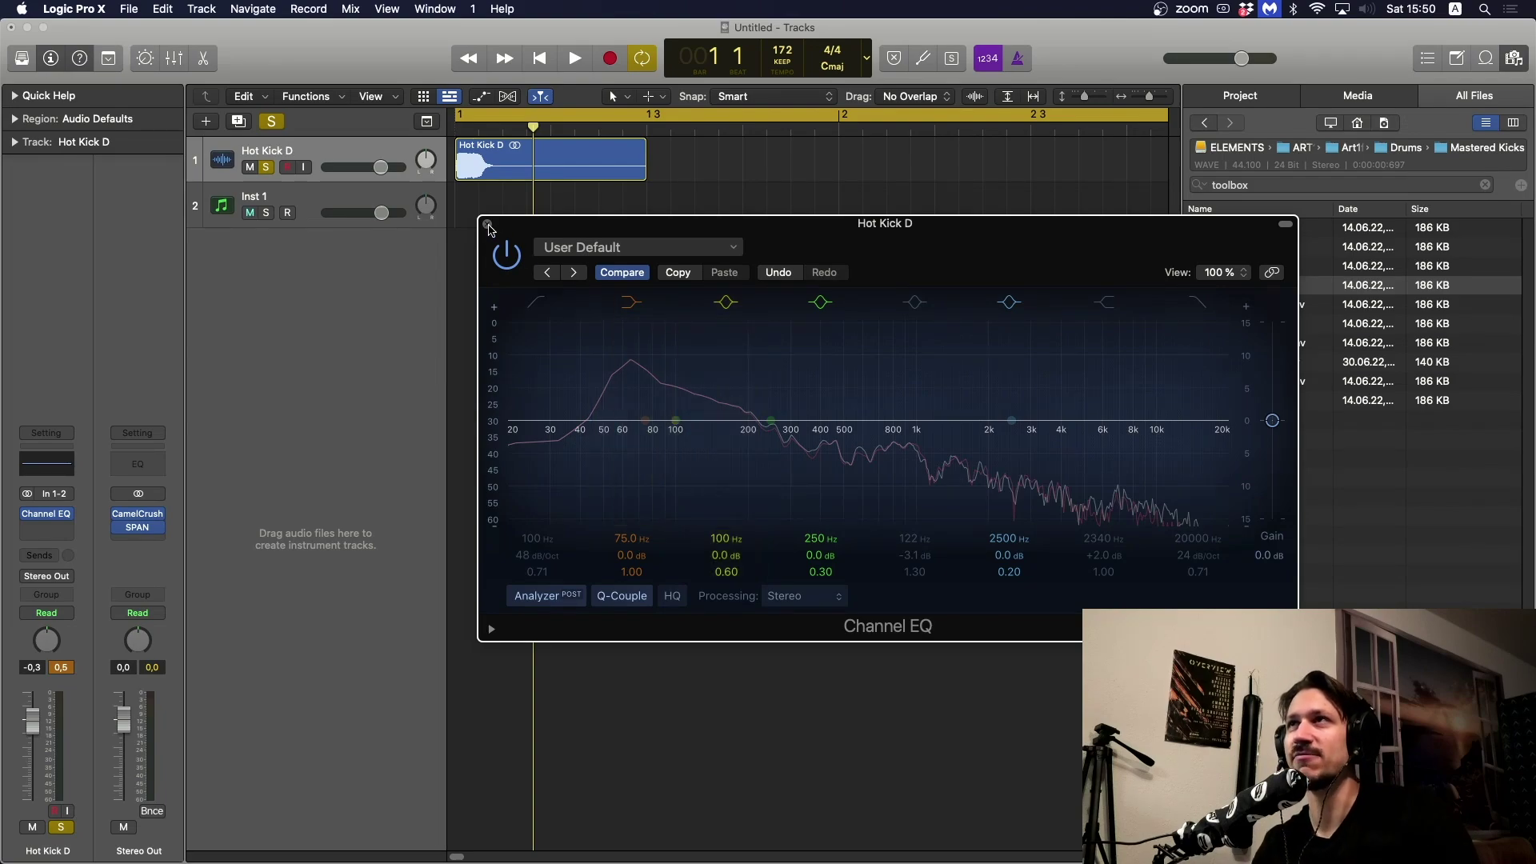
- Close the Channel EQ and insert the kHs Transient Shaper below it on the Hot Kick D track
{"action": "left_click", "coordinate": [487, 225]}
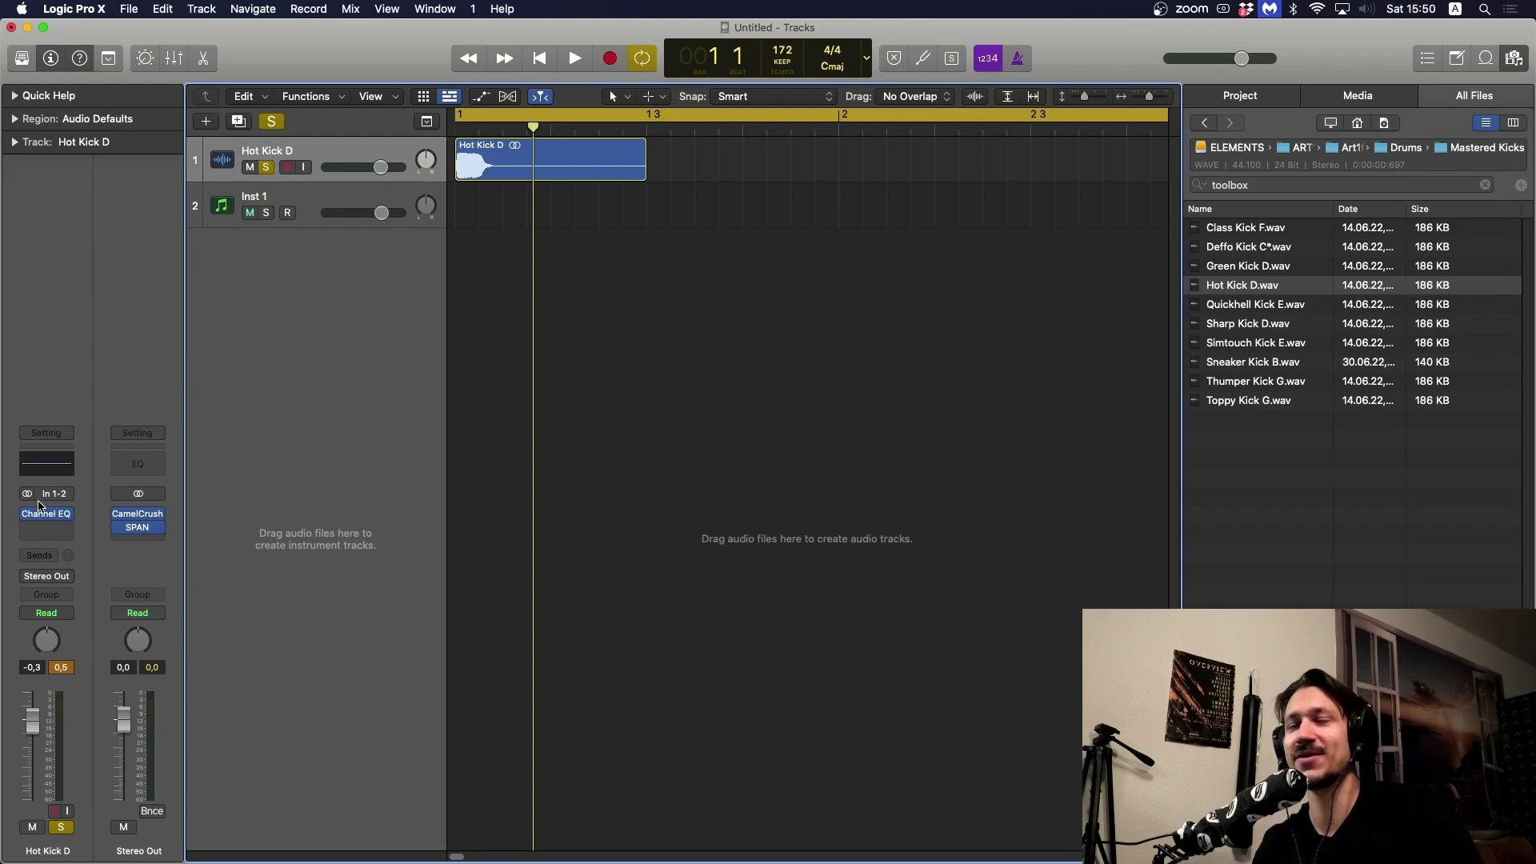
{"action": "left_click", "coordinate": [68, 513]}
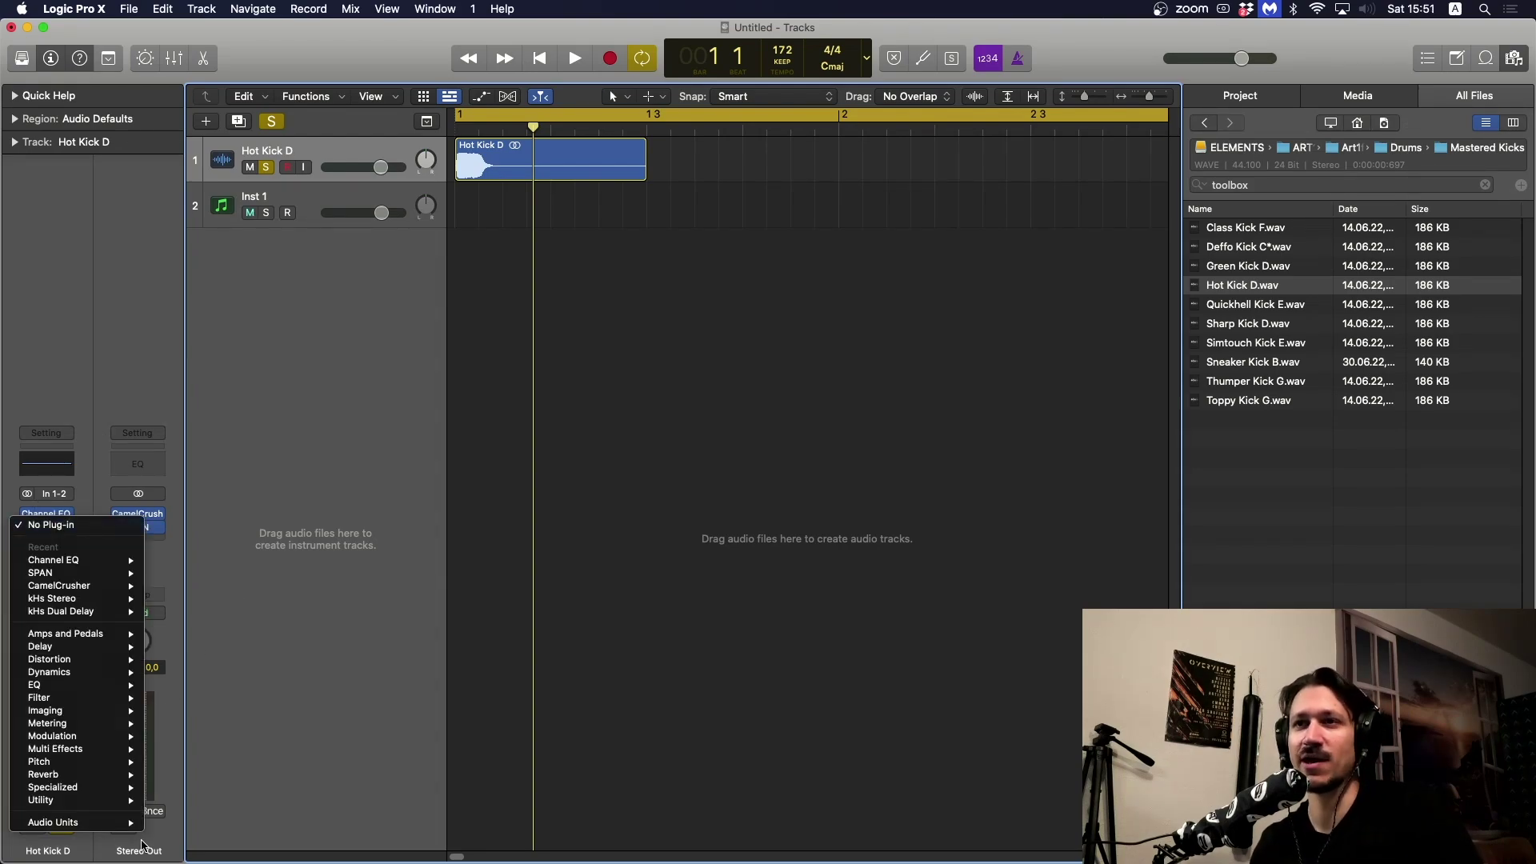
{"action": "mouse_move", "coordinate": [120, 822]}
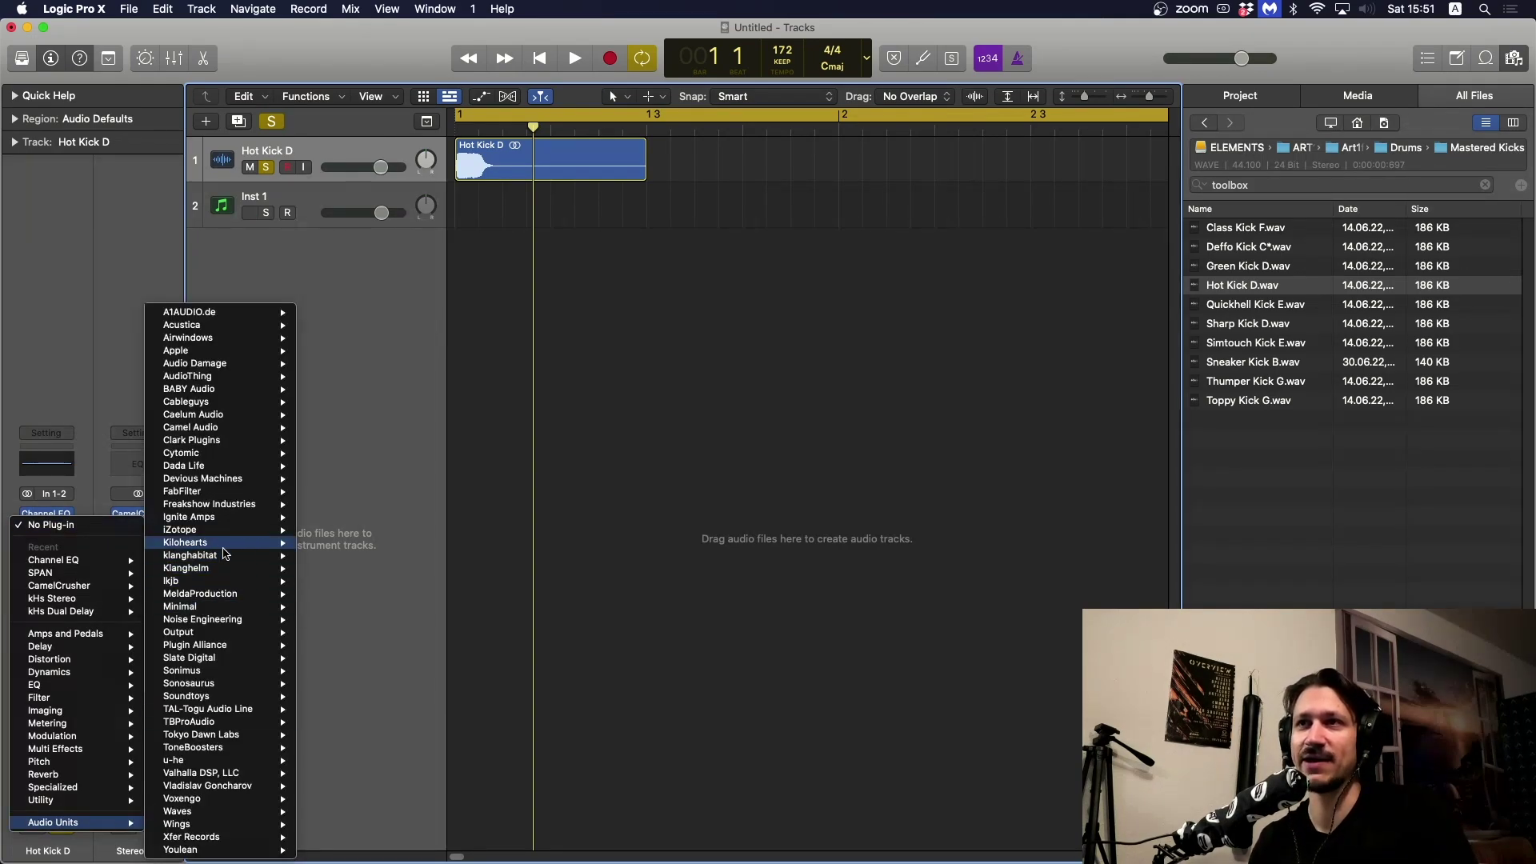
{"action": "mouse_move", "coordinate": [224, 546]}
{"action": "mouse_move", "coordinate": [432, 813]}
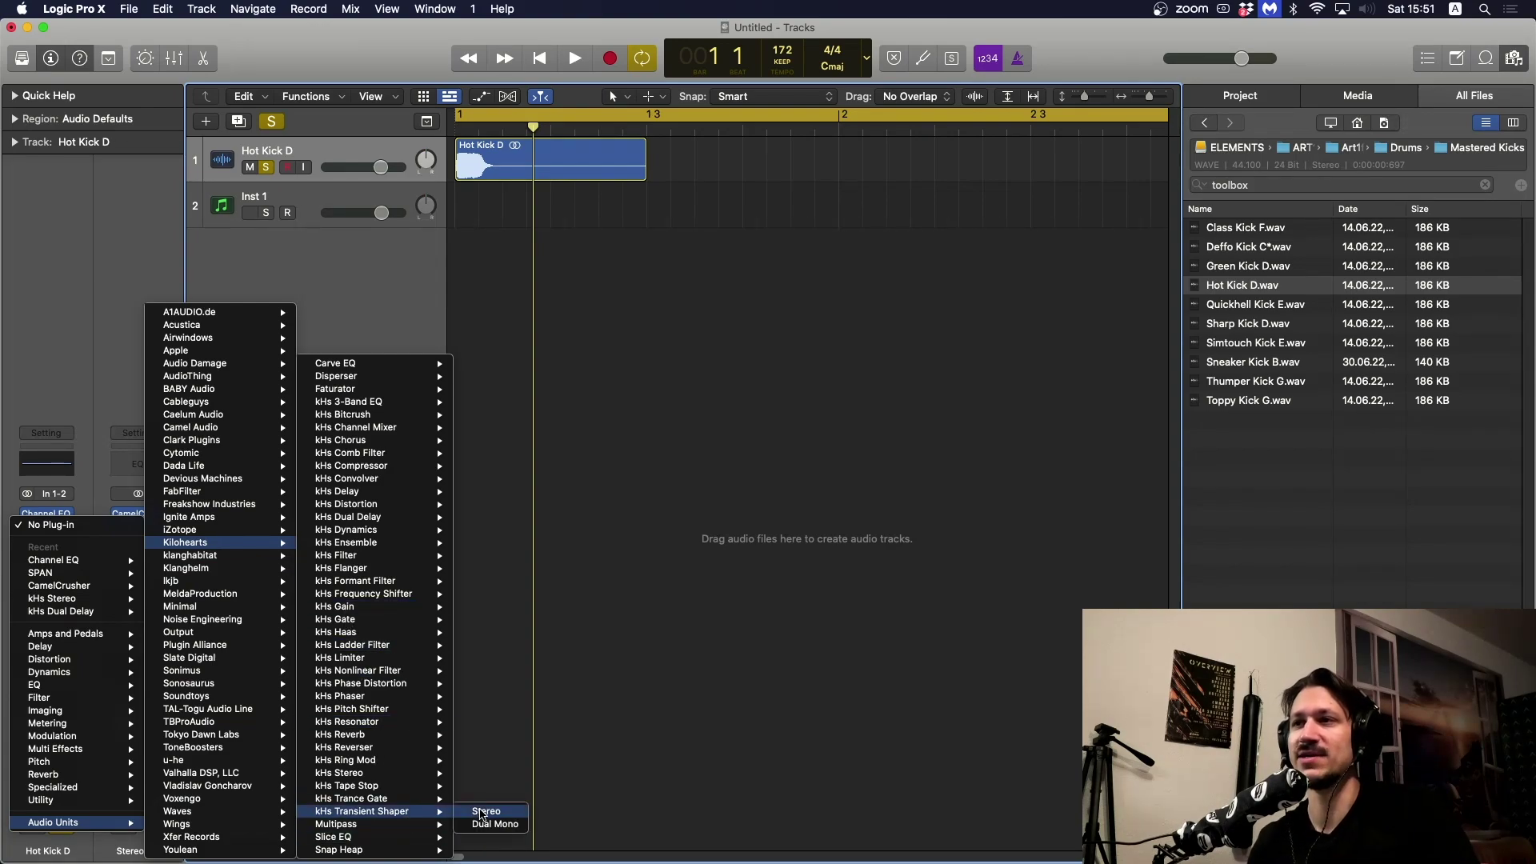
{"action": "left_click", "coordinate": [390, 521]}
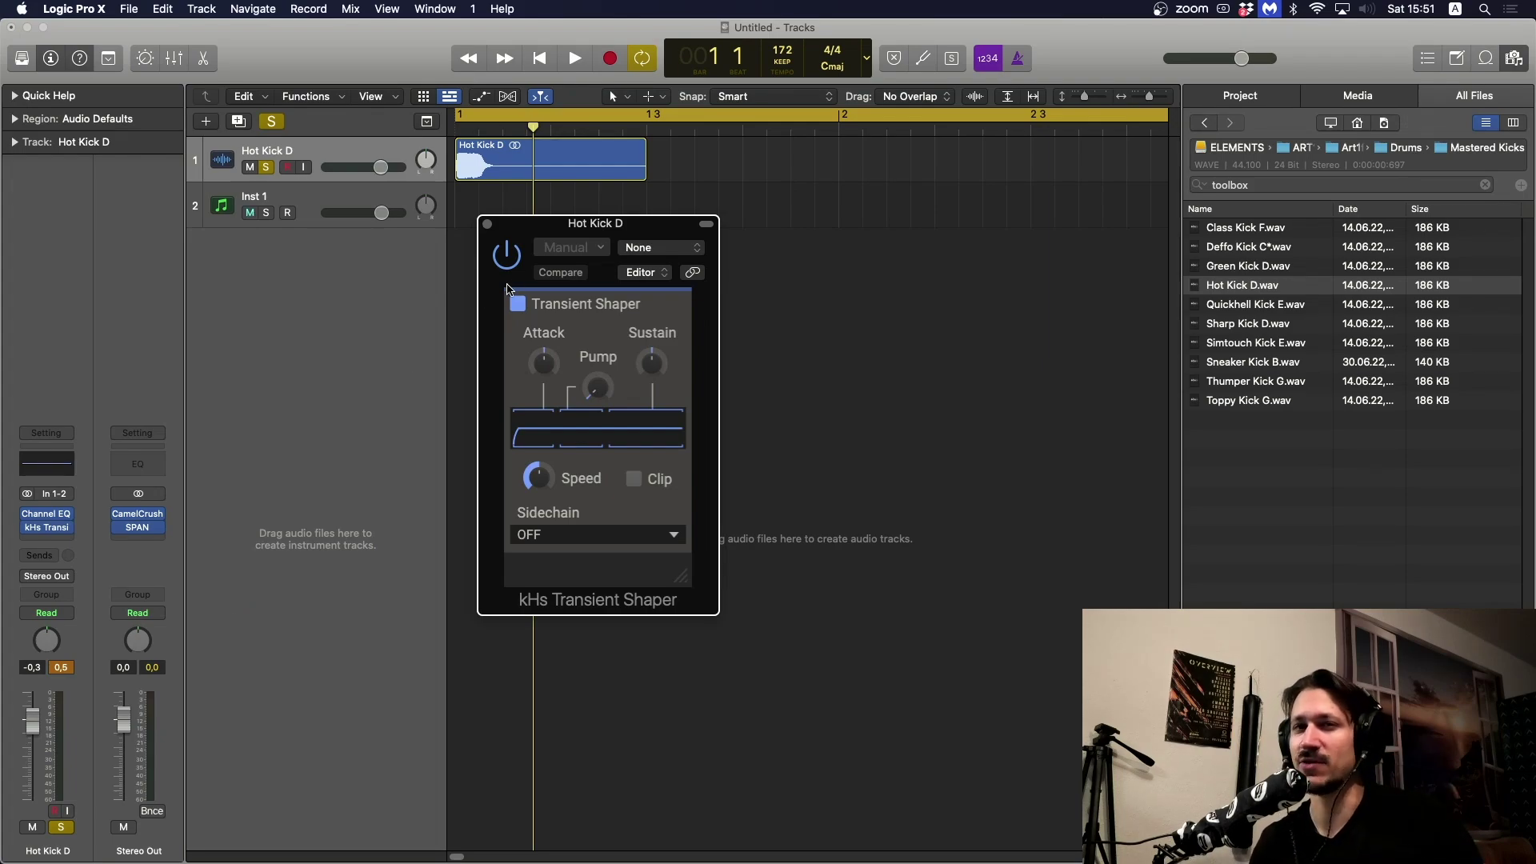
- Try lowering the Transient Shaper's sustain and compare the kick in playback with the effect on and bypassed
{"action": "mouse_move", "coordinate": [652, 362]}
{"action": "left_mouse_down"}
{"action": "mouse_move", "coordinate": [652, 348]}
{"action": "mouse_move", "coordinate": [654, 364]}
{"action": "left_mouse_up"}
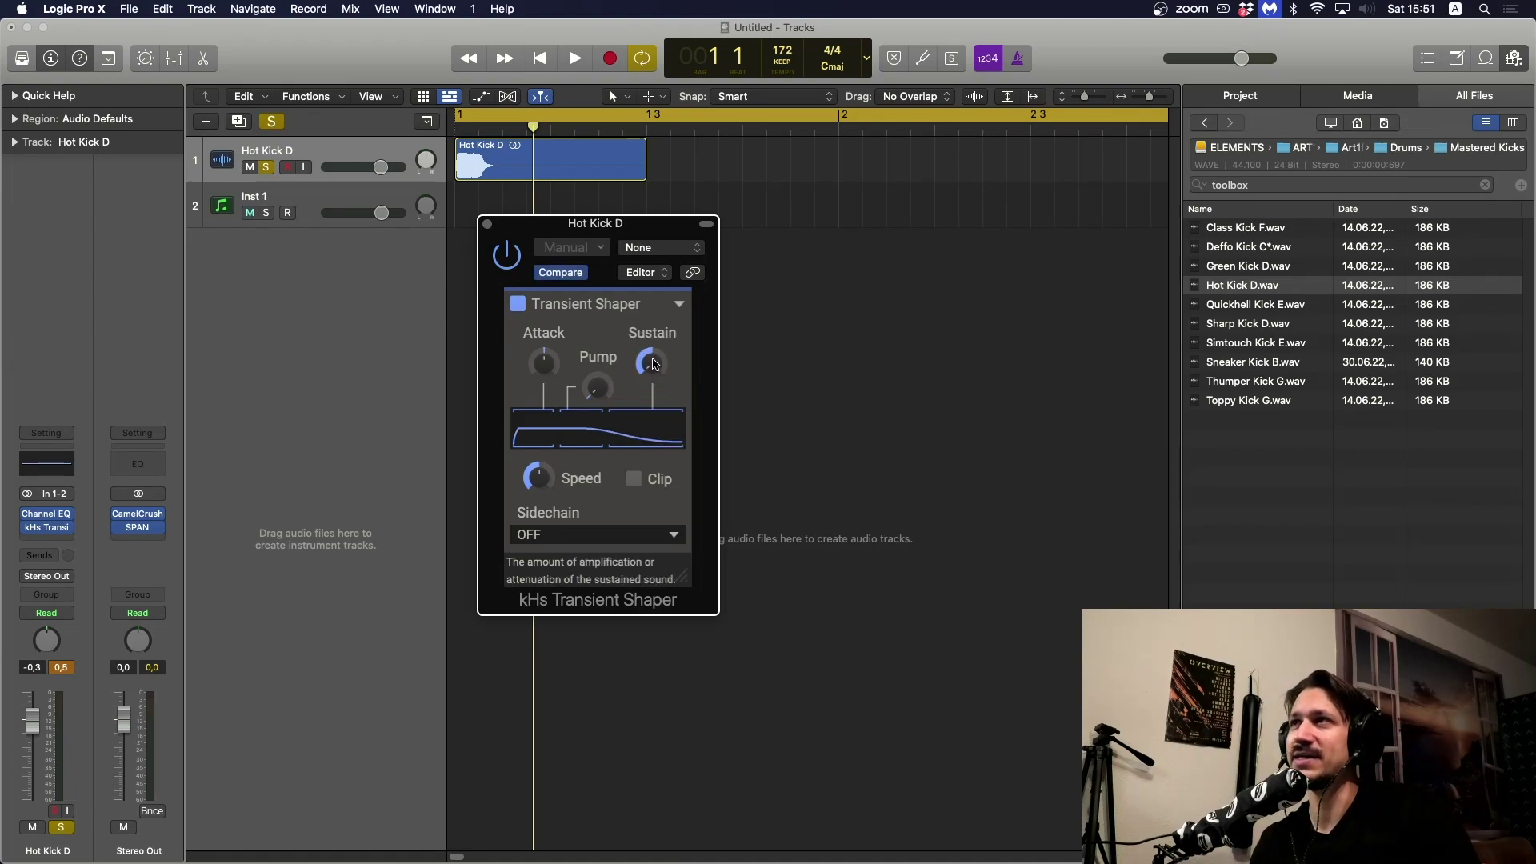
{"action": "left_click_drag", "start_coordinate": [628, 223], "coordinate": [603, 201]}
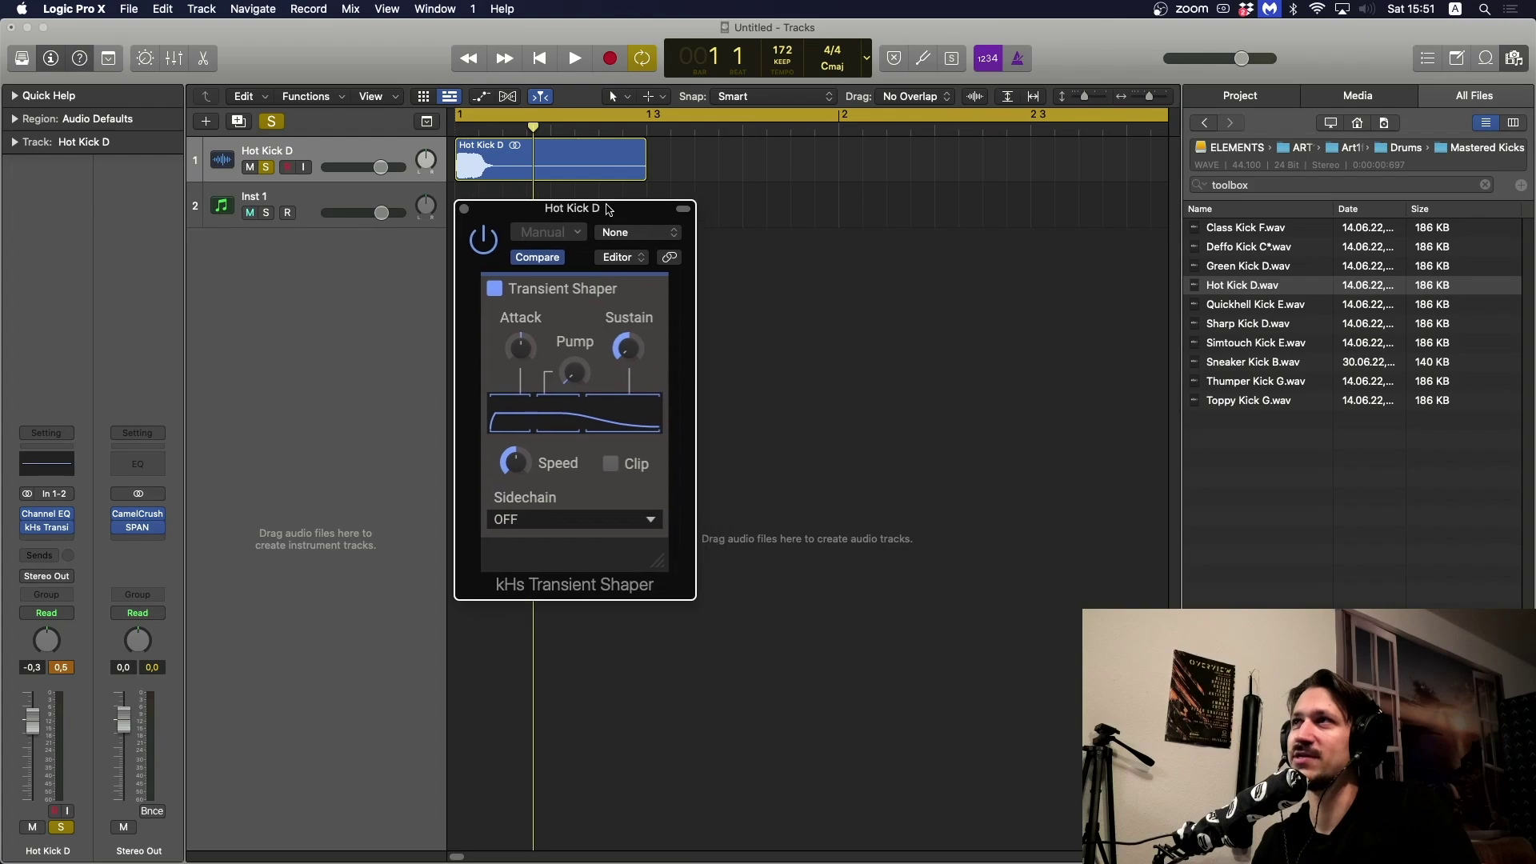
{"action": "key", "text": "space"}
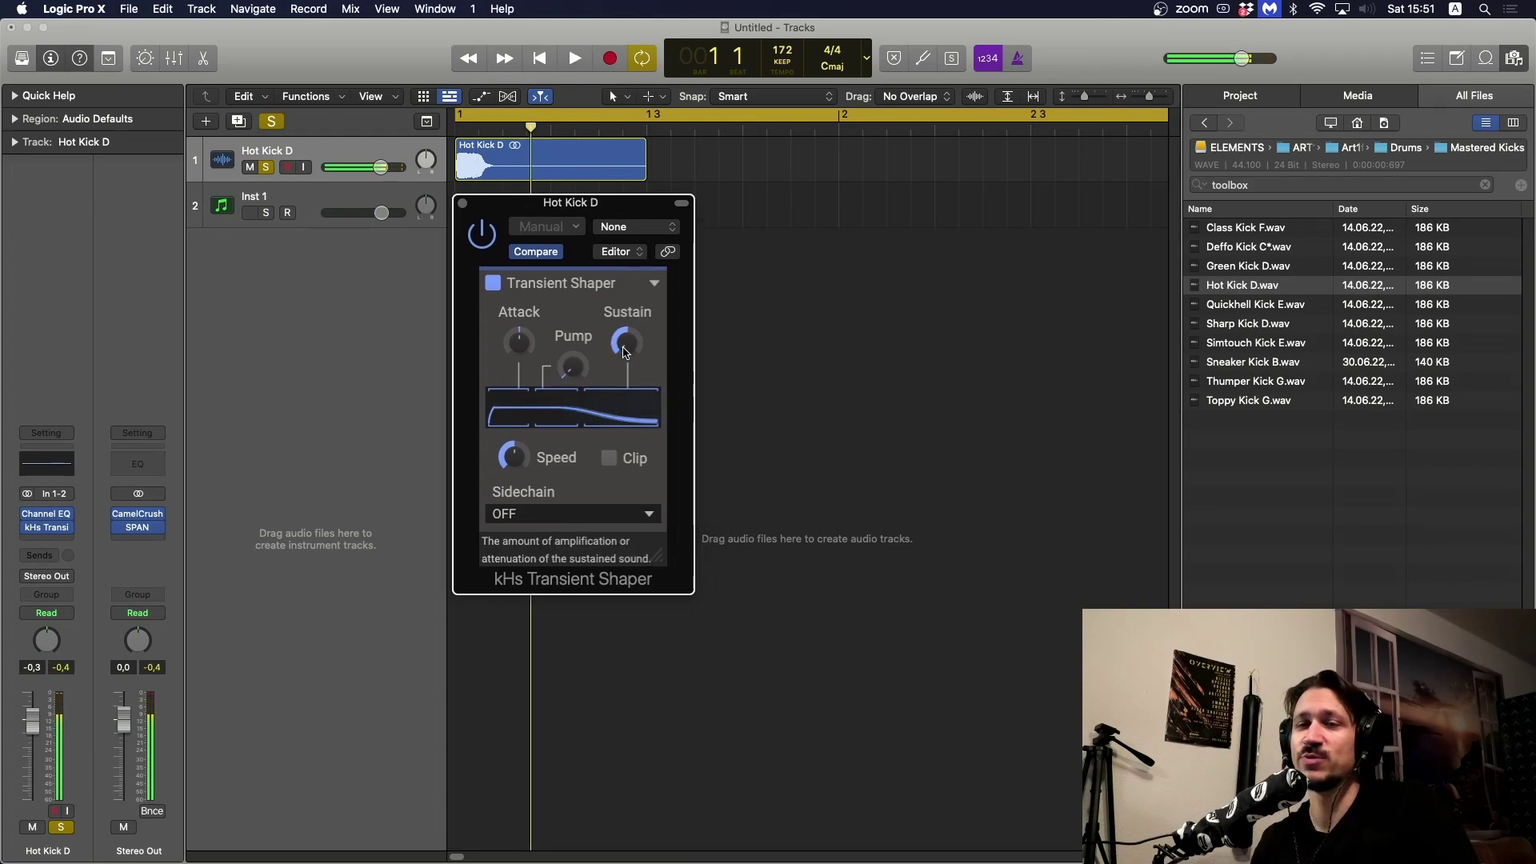
{"action": "key", "text": "space"}
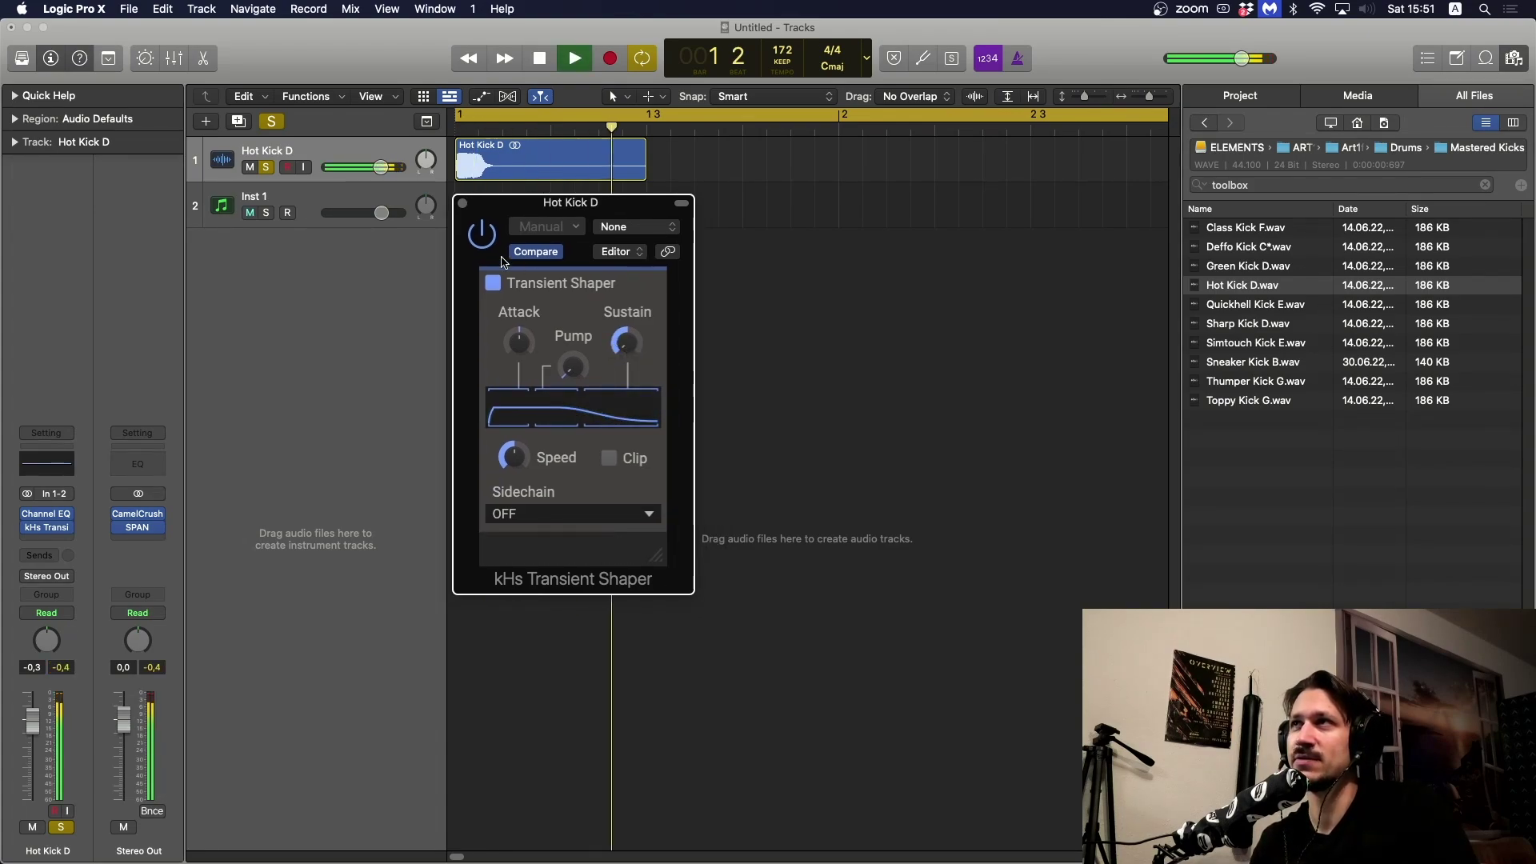
{"action": "left_click", "coordinate": [481, 234]}
{"action": "key", "text": "space"}
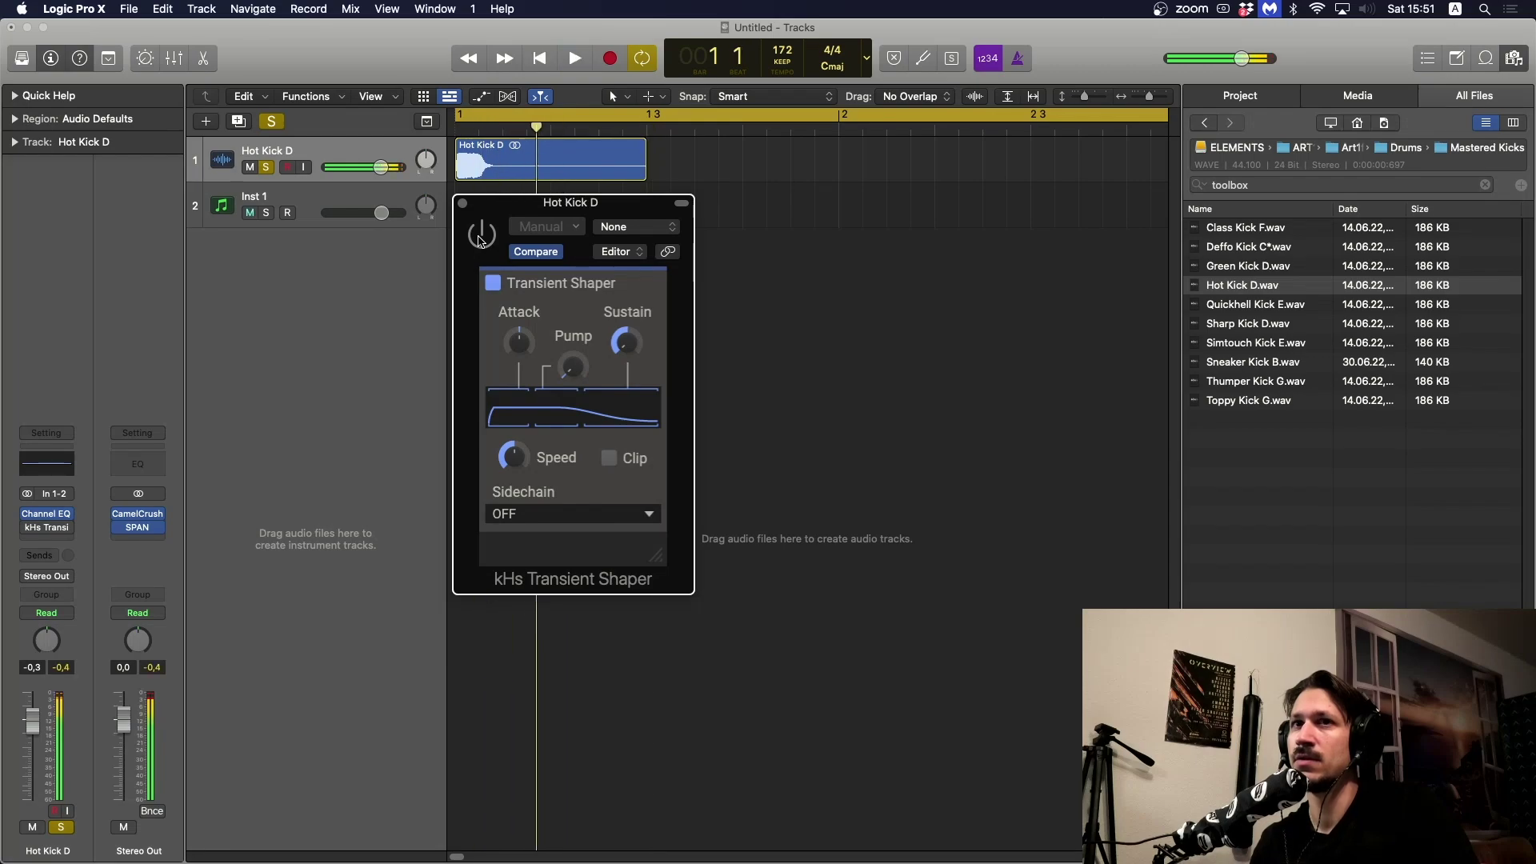
{"action": "left_click", "coordinate": [480, 234]}
- Try a milder sustain reduction, reset Sustain to its default and close the Transient Shaper
{"action": "left_click_drag", "start_coordinate": [626, 342], "coordinate": [627, 319]}
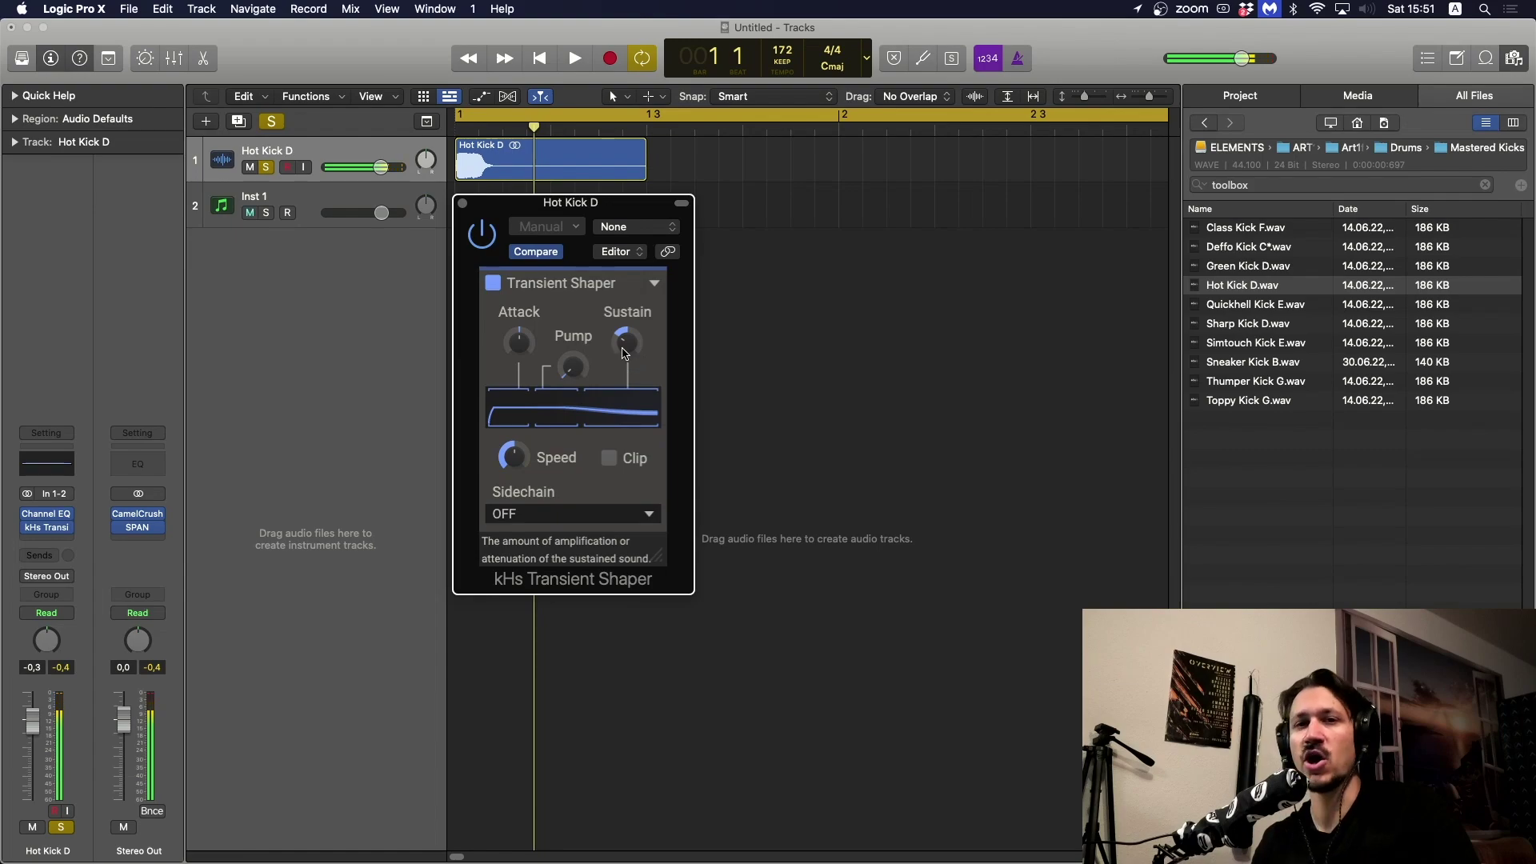
{"action": "left_click", "coordinate": [624, 344], "text": "alt"}
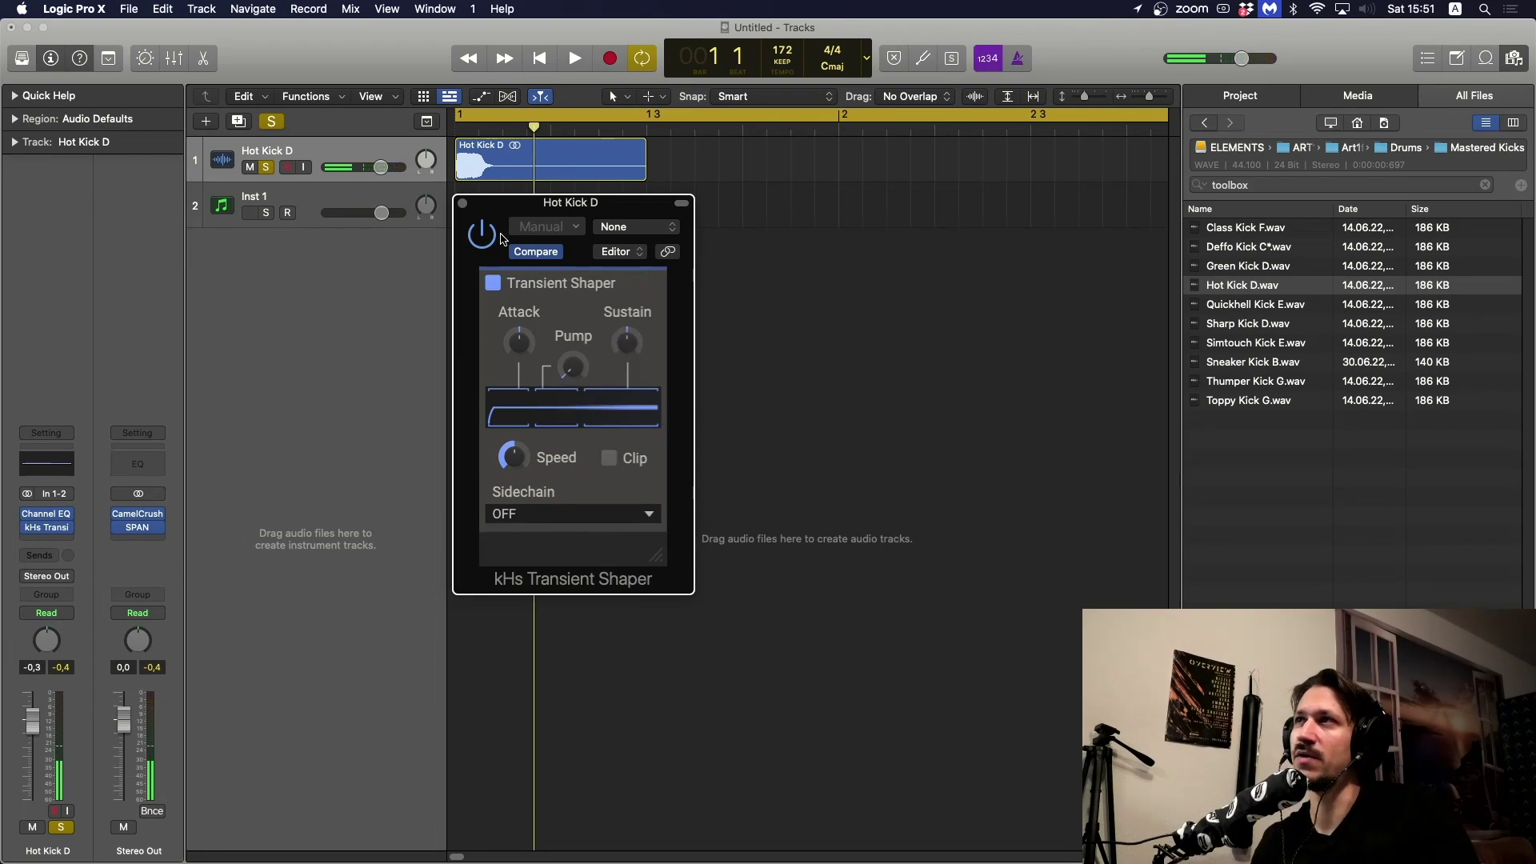
{"action": "left_click", "coordinate": [463, 203]}
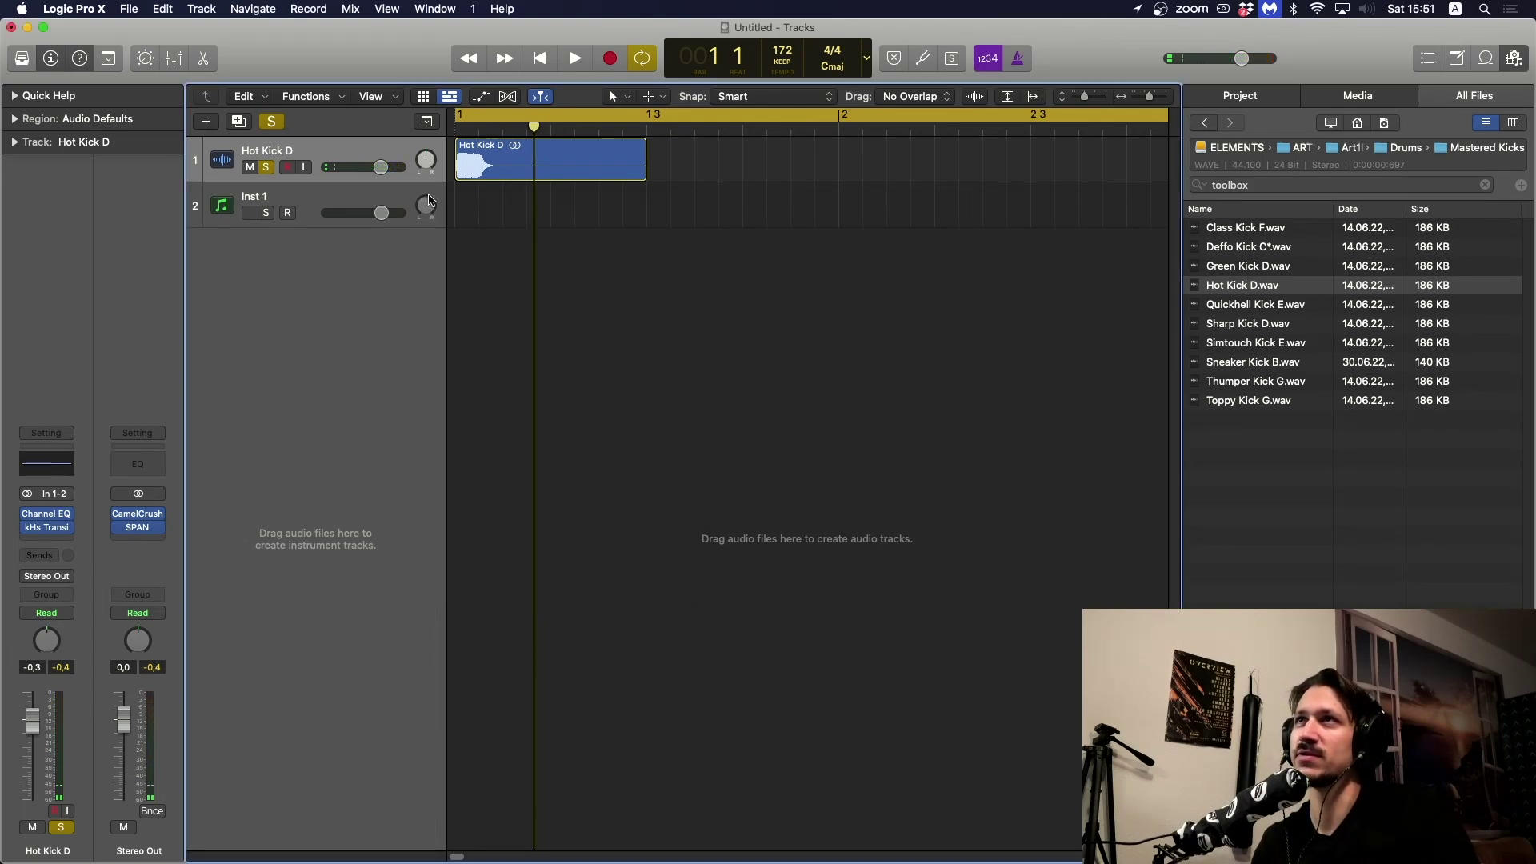
- Reopen the Transient Shaper, set its sustain to −43 % with the attack at its default, and close it
{"action": "left_click", "coordinate": [45, 529]}
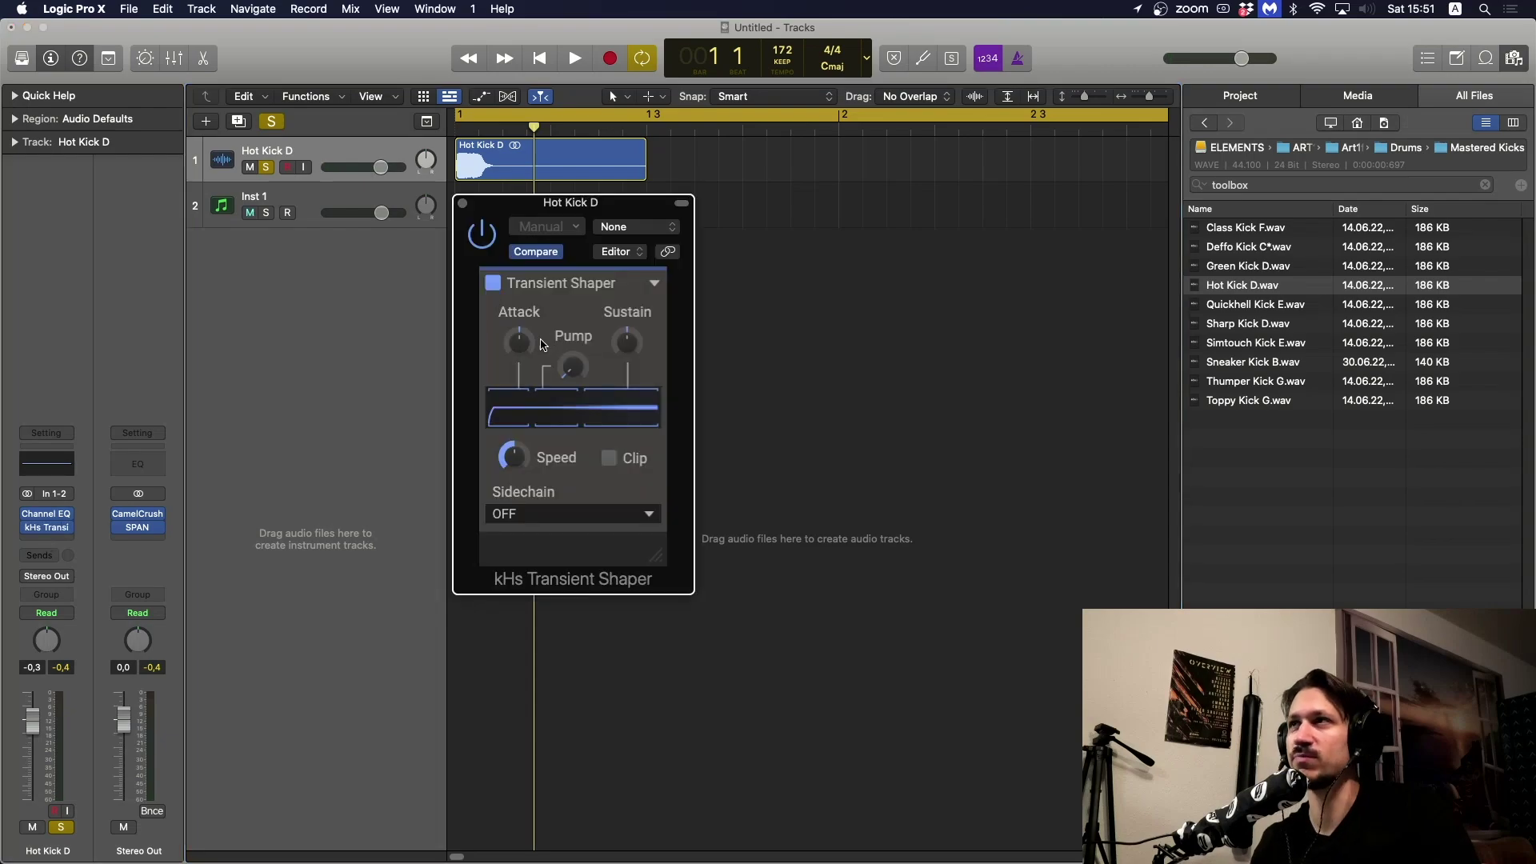
{"action": "left_click_drag", "start_coordinate": [519, 342], "coordinate": [524, 353]}
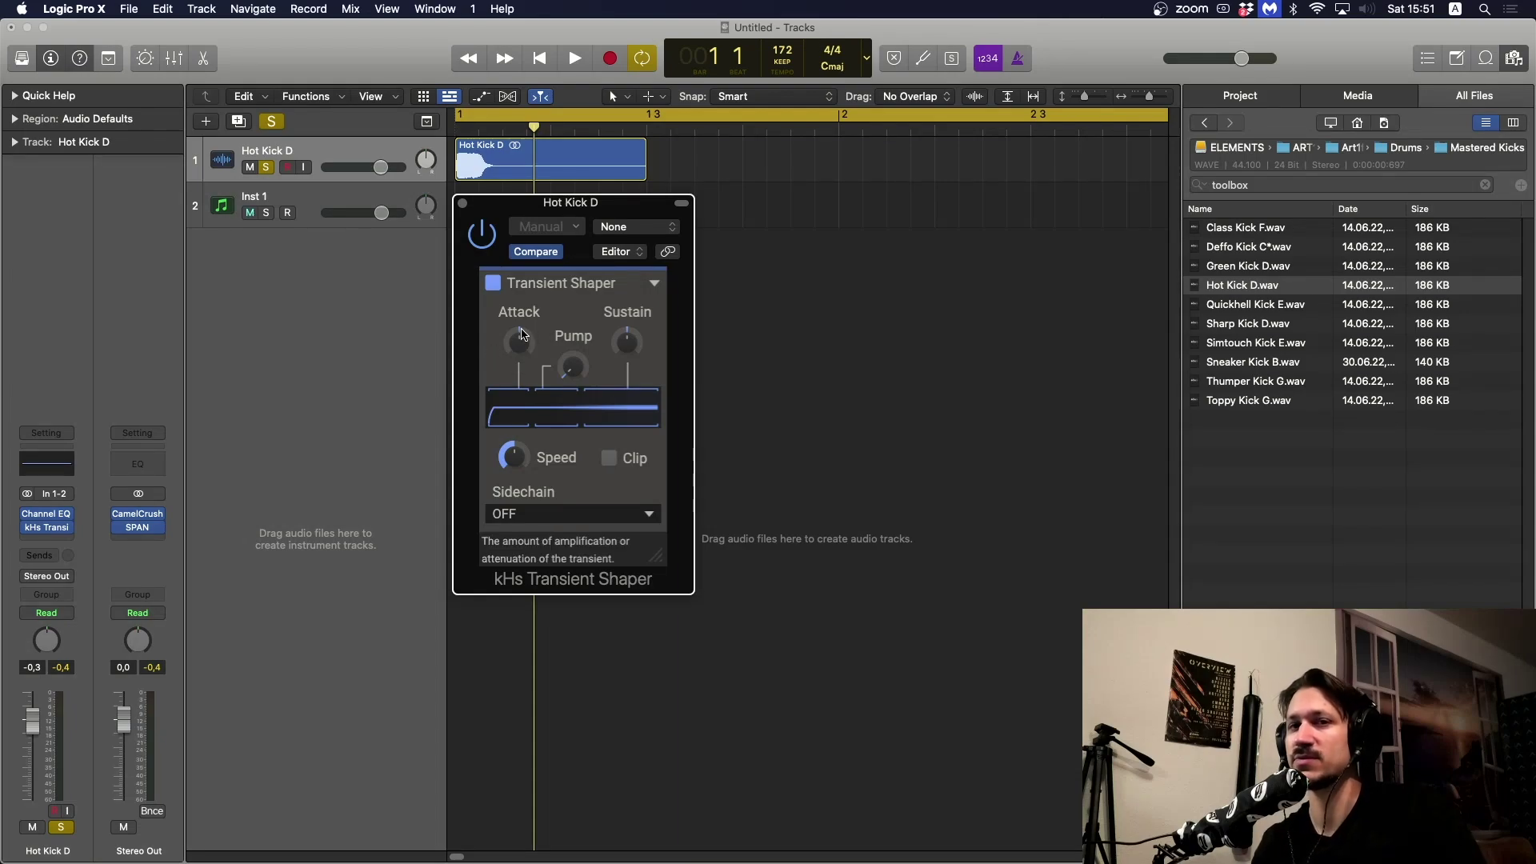
{"action": "left_click_drag", "start_coordinate": [627, 342], "coordinate": [627, 364]}
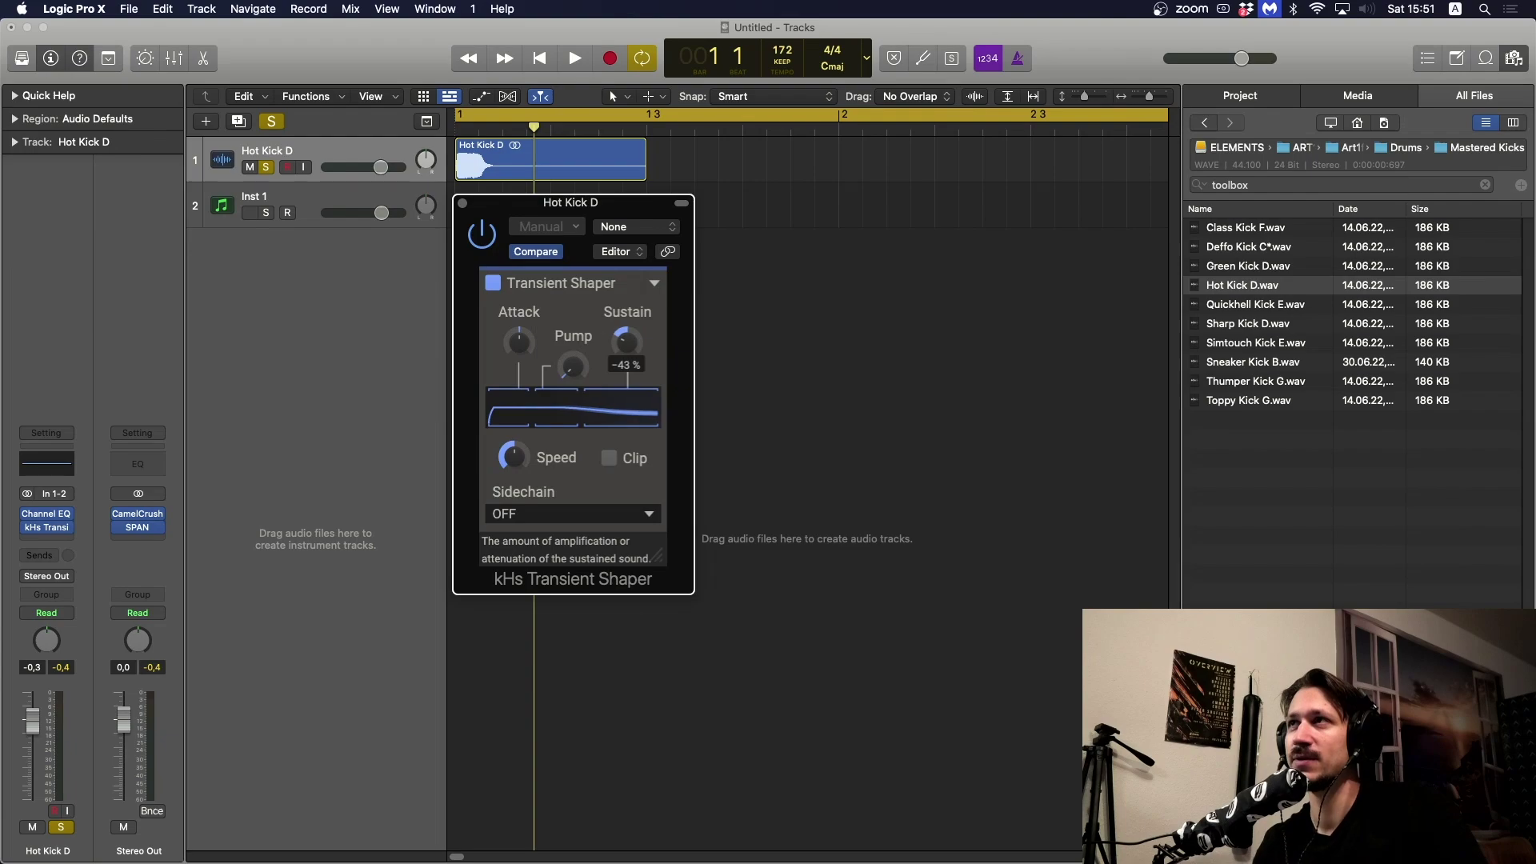
{"action": "mouse_move", "coordinate": [64, 517]}
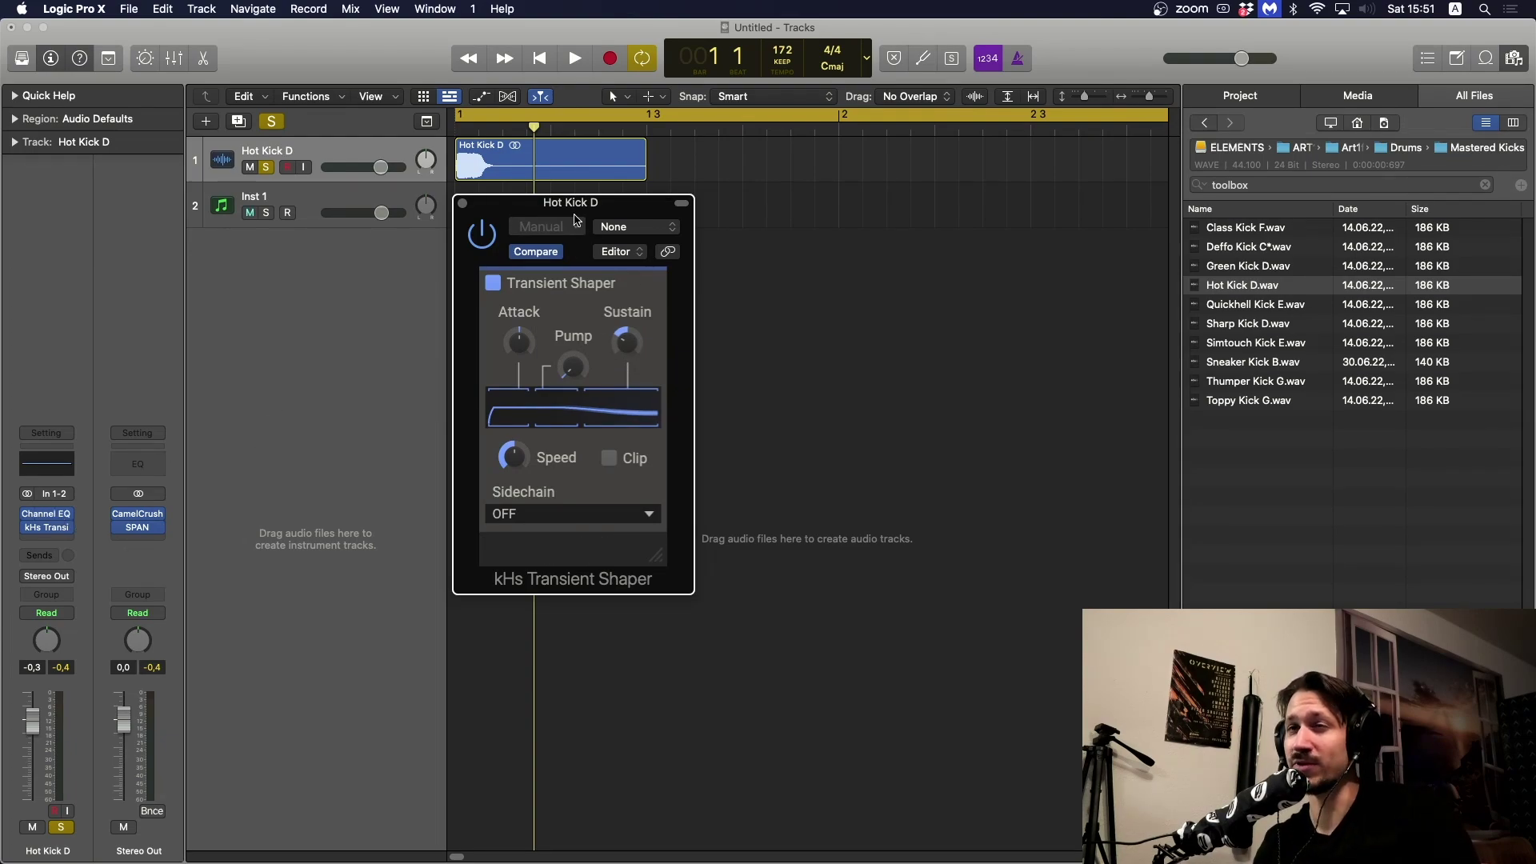
{"action": "left_click", "coordinate": [463, 205]}
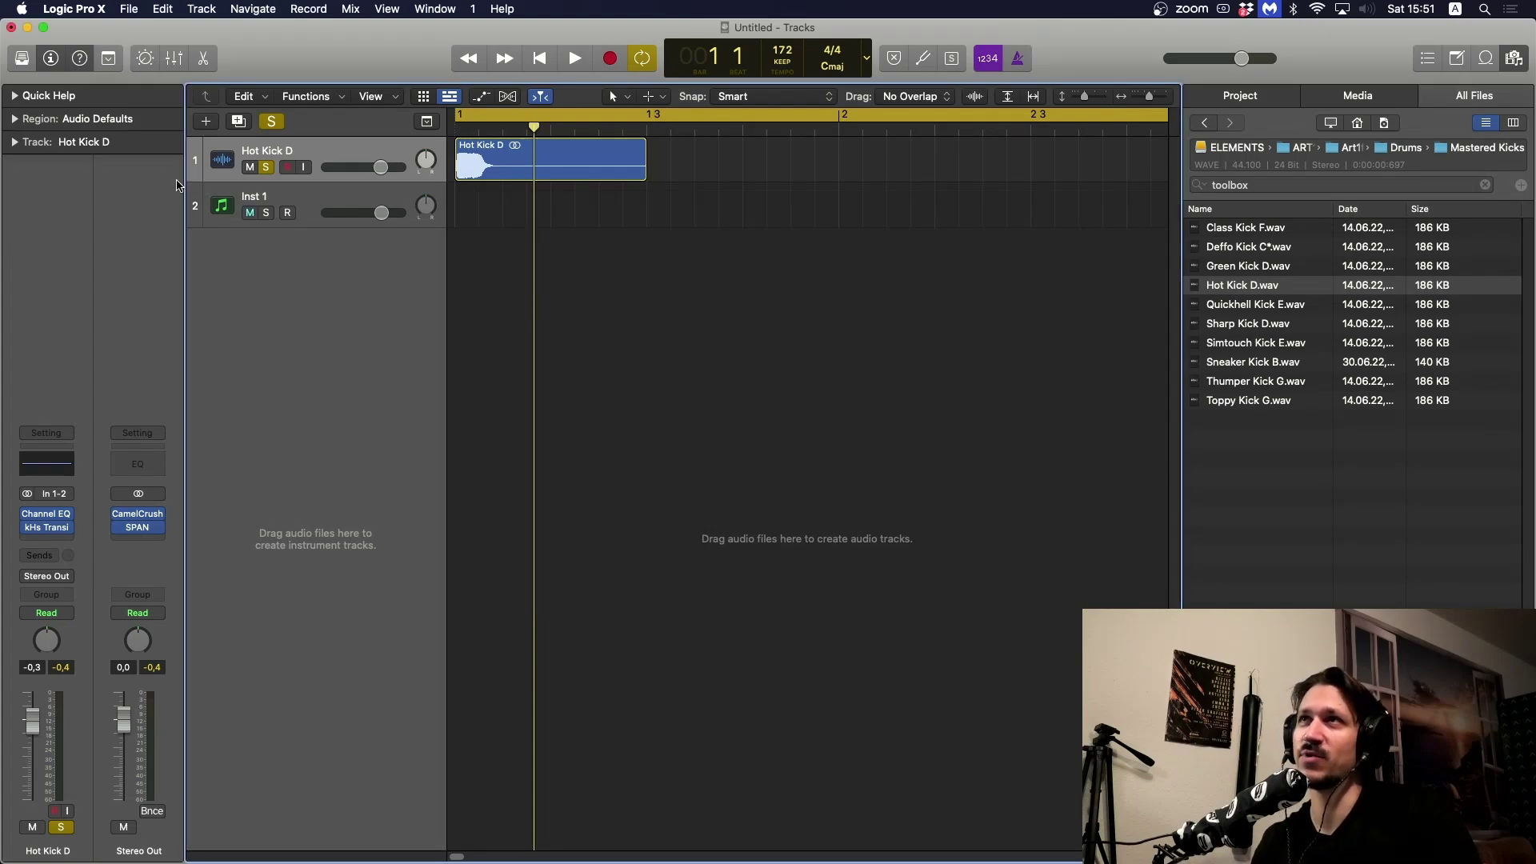
- Take Hot Kick D out of solo with its inserts bypassed, and look over the Vital patch on the Inst 1 track
{"action": "left_click", "coordinate": [267, 167]}
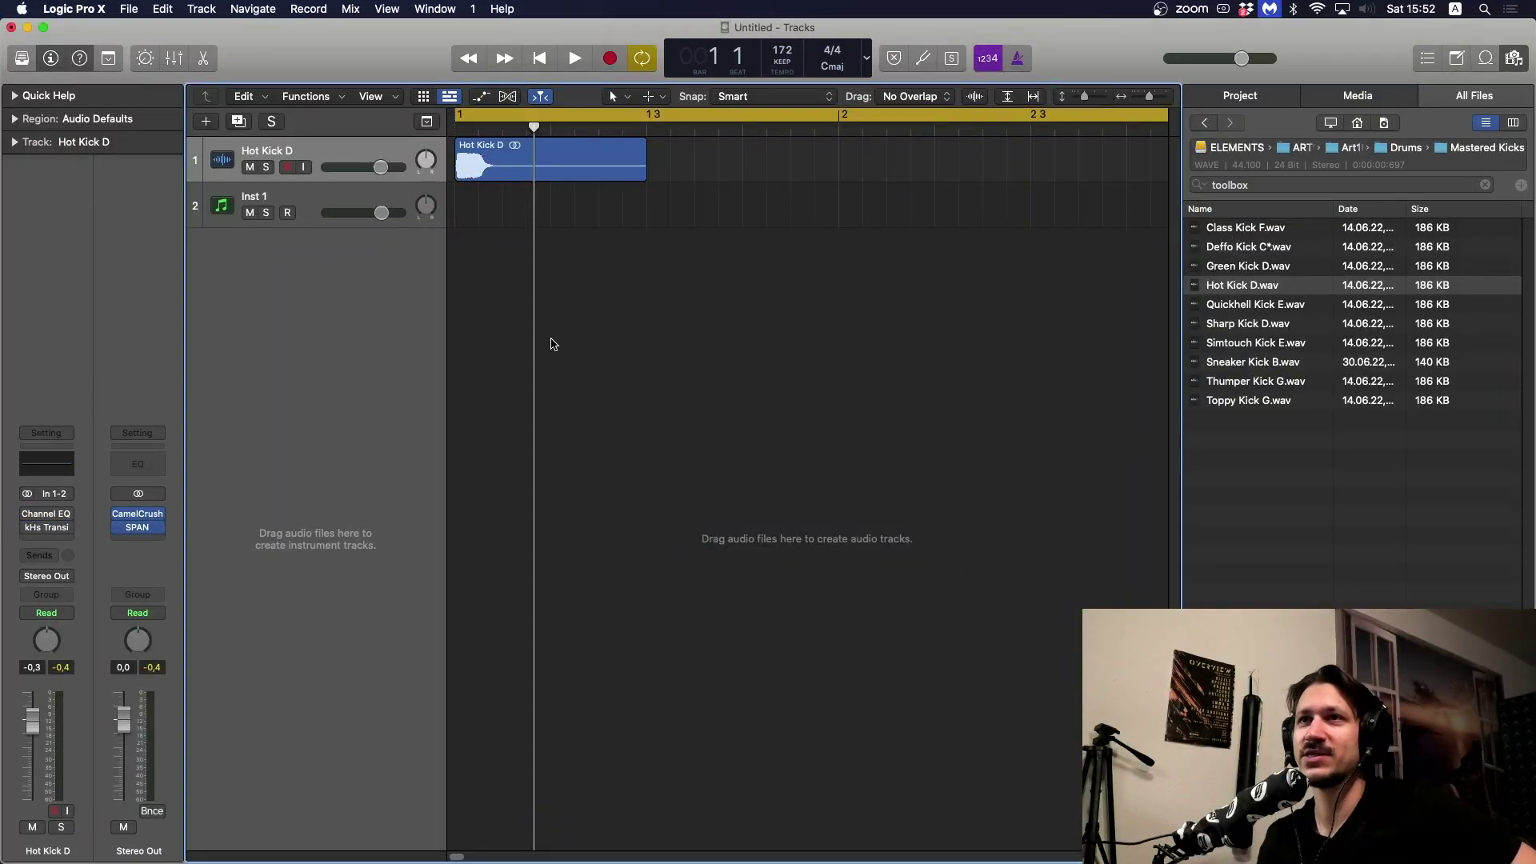
{"action": "left_click", "coordinate": [302, 197]}
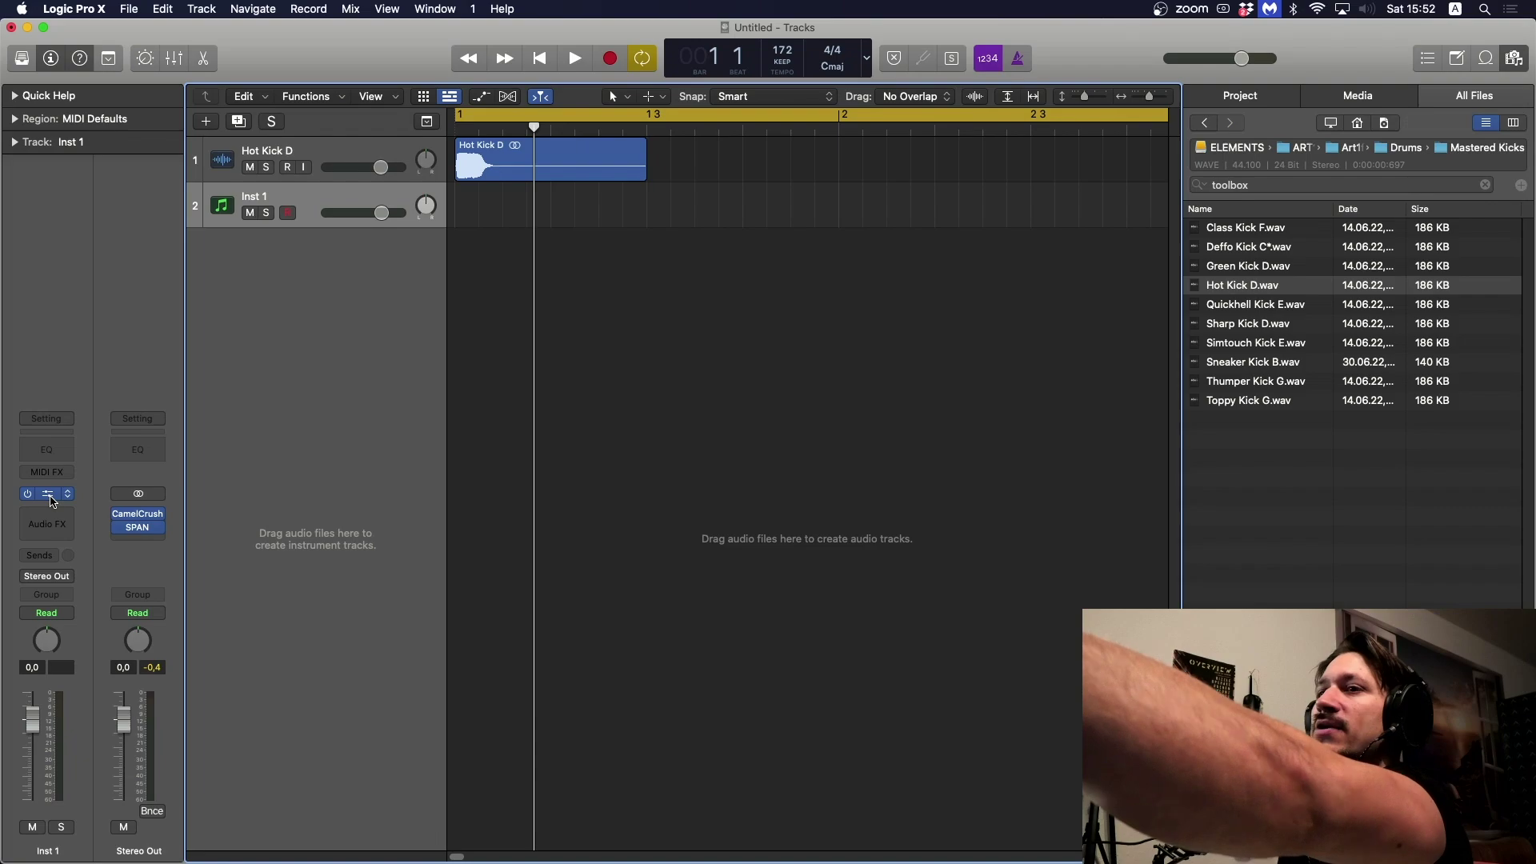
{"action": "left_click", "coordinate": [49, 495]}
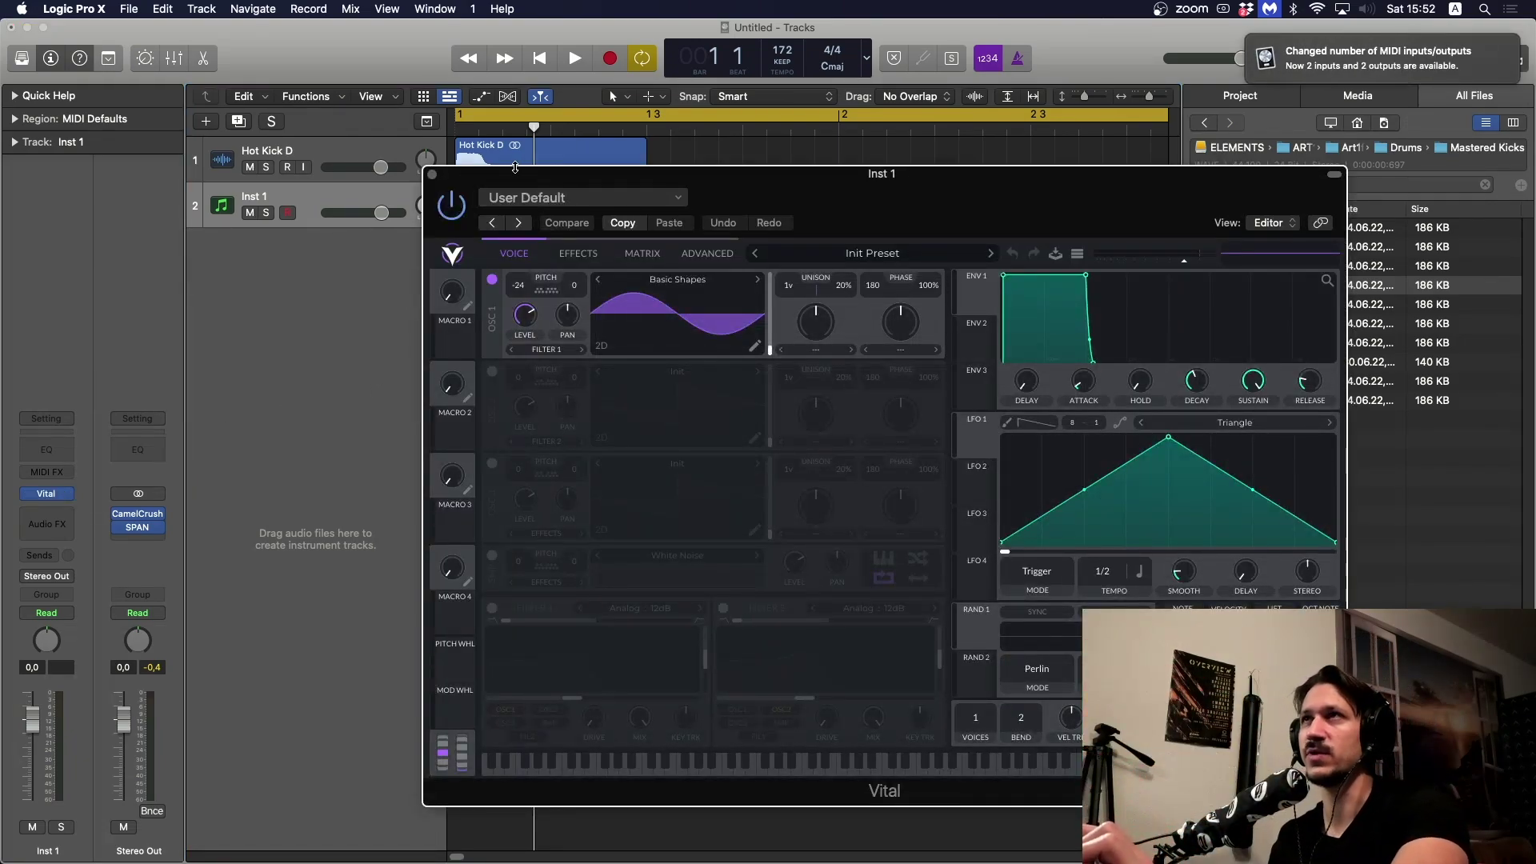
{"action": "left_click", "coordinate": [432, 173]}
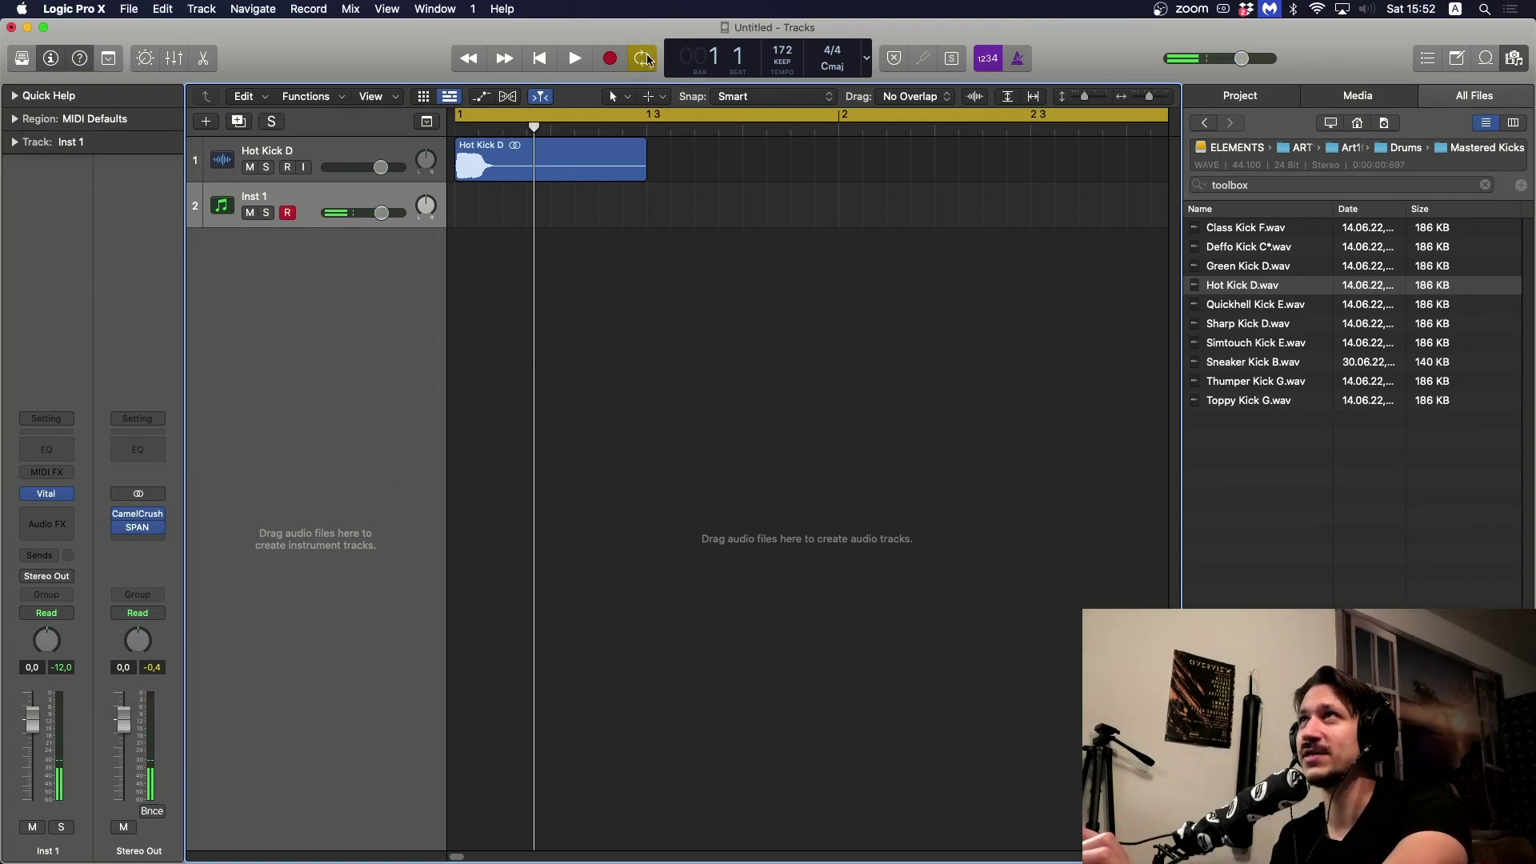
- Record a Vital part on Inst 1 and play it with the kick, with the oscillator 1 level at 1.000
{"action": "left_click", "coordinate": [610, 59]}
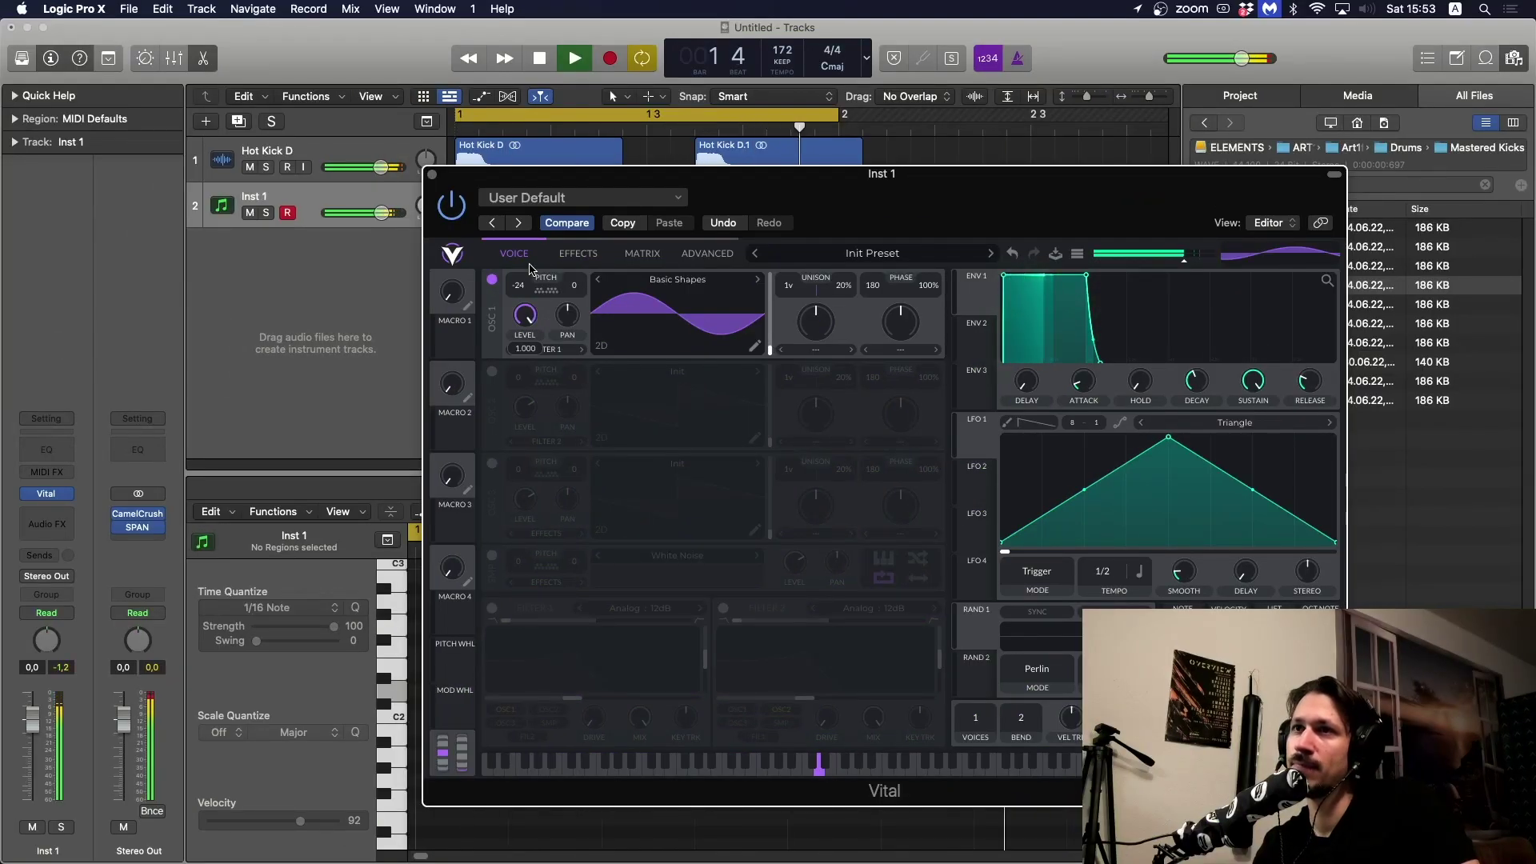
{"action": "key", "text": "space"}
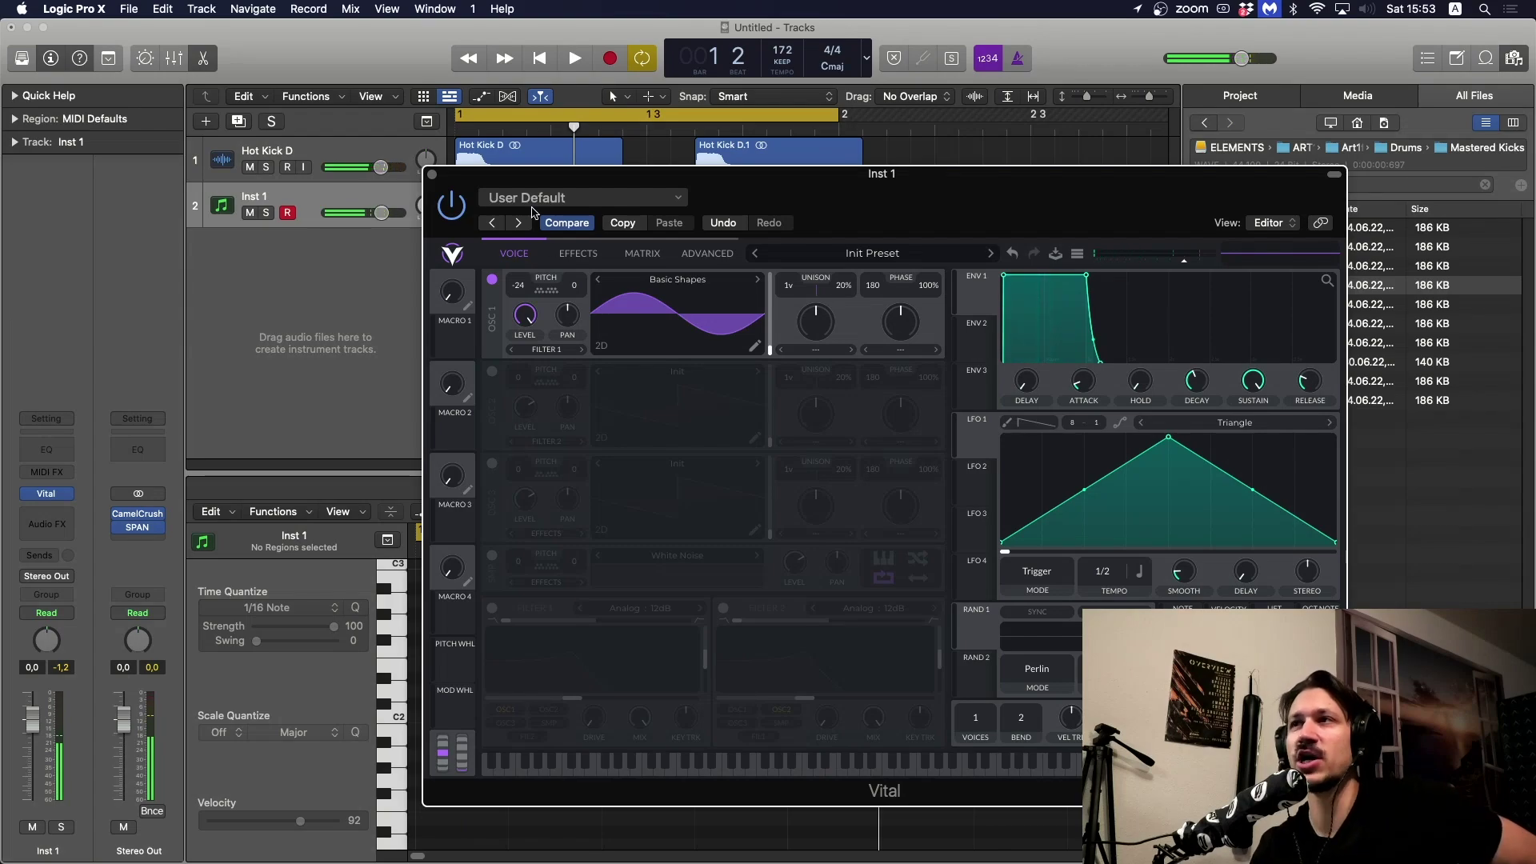
{"action": "left_click", "coordinate": [433, 175]}
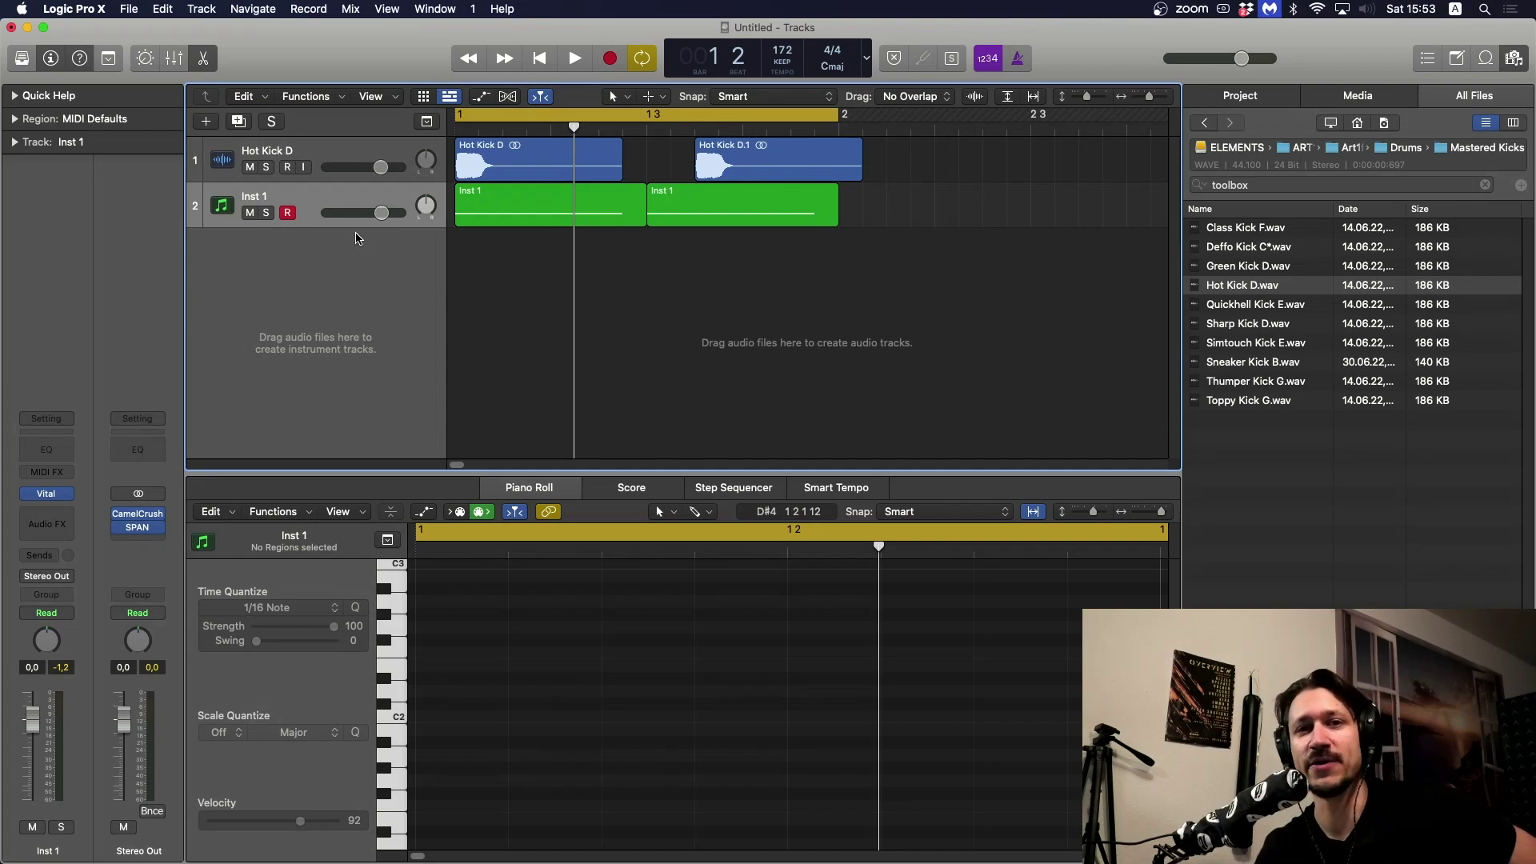
- Insert the kHs Gain plug-in below the Transient Shaper on the Hot Kick D track
{"action": "left_click", "coordinate": [332, 157]}
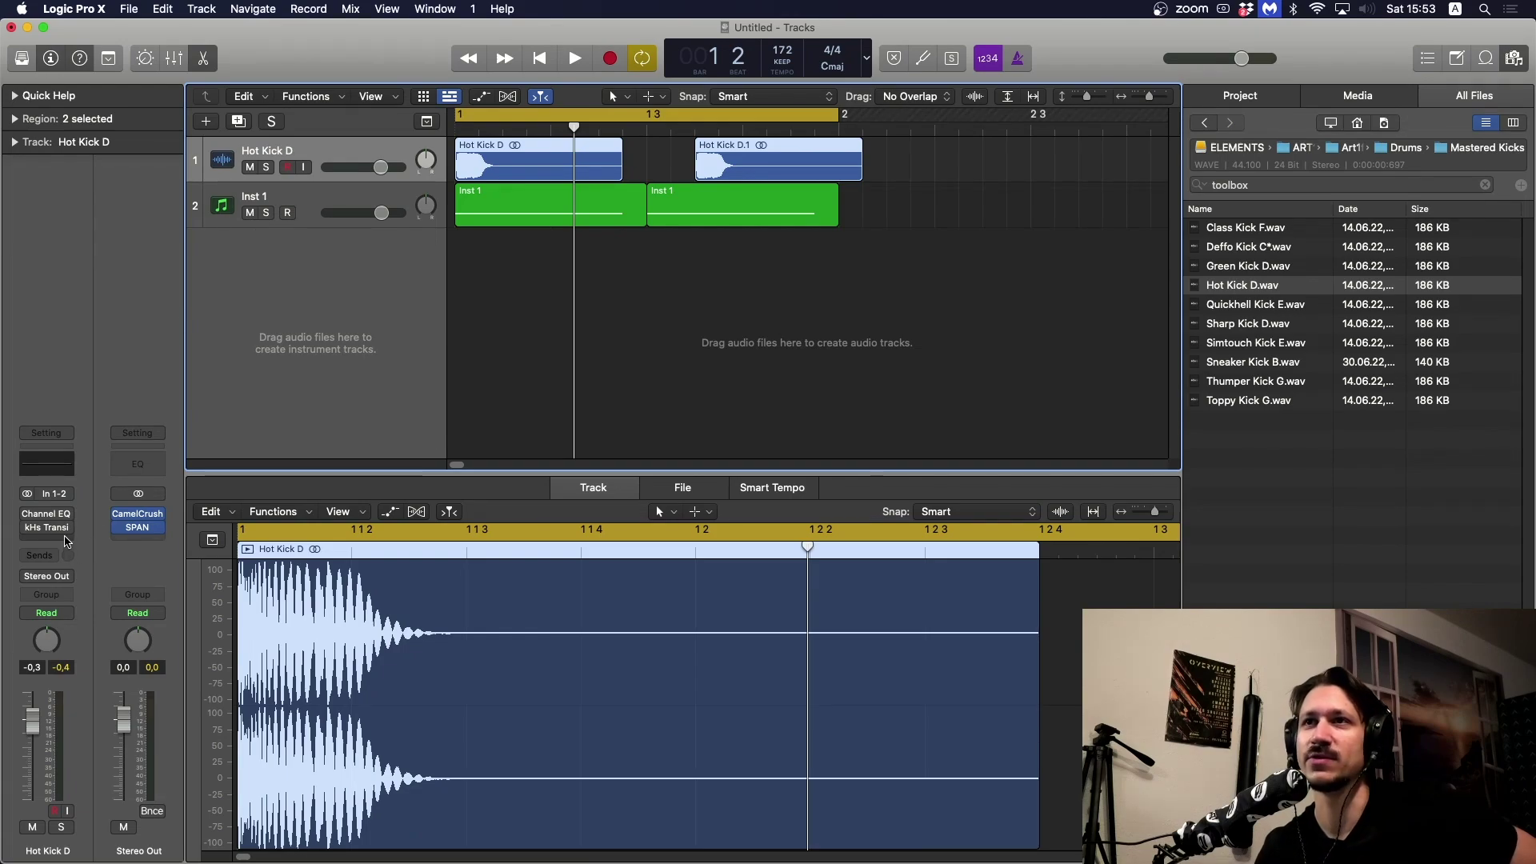
{"action": "left_click", "coordinate": [67, 542]}
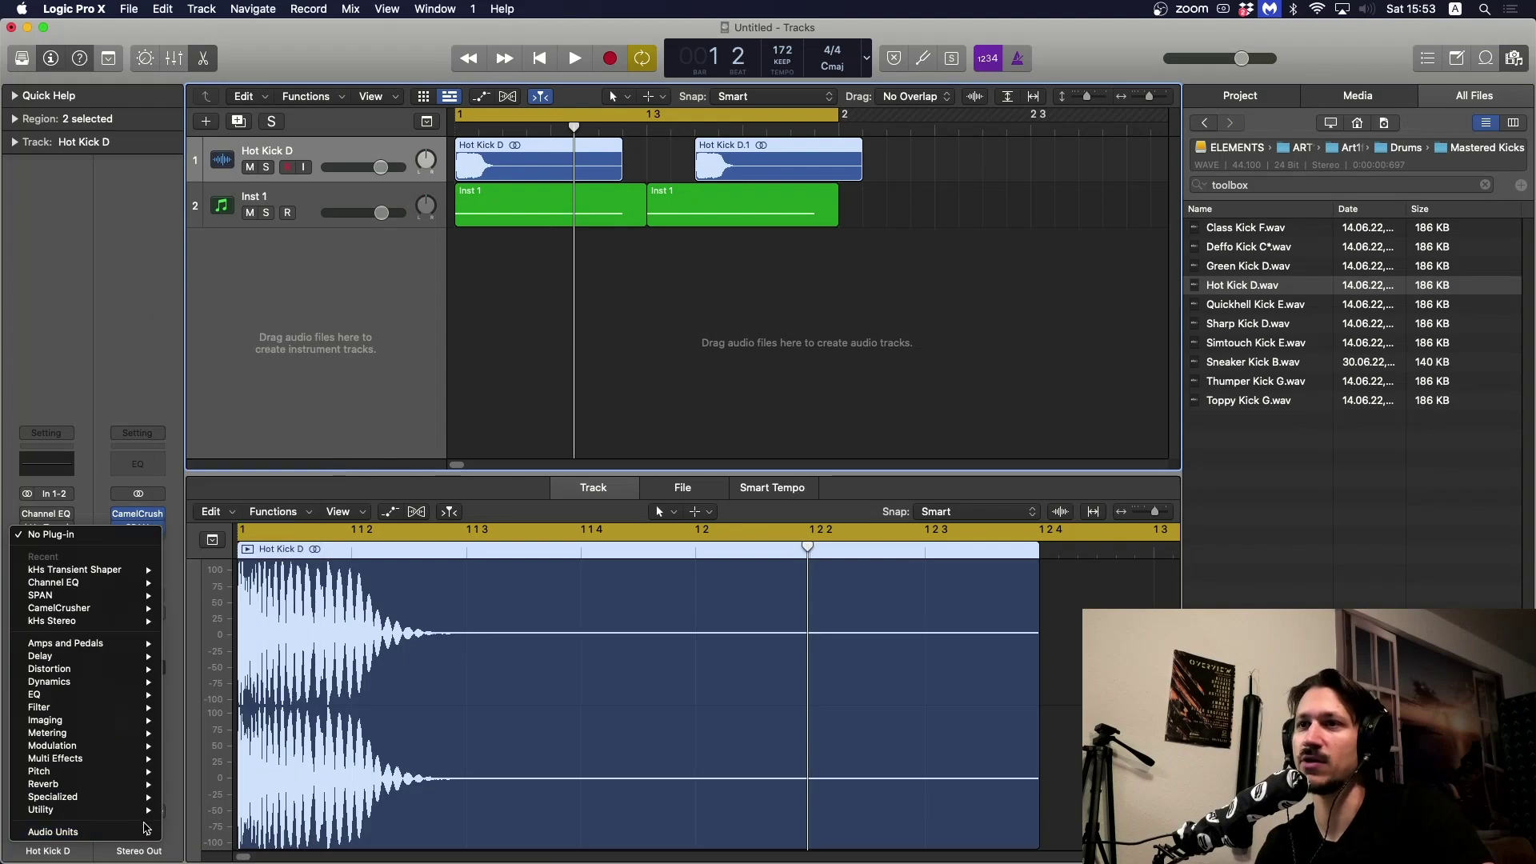
{"action": "mouse_move", "coordinate": [147, 830]}
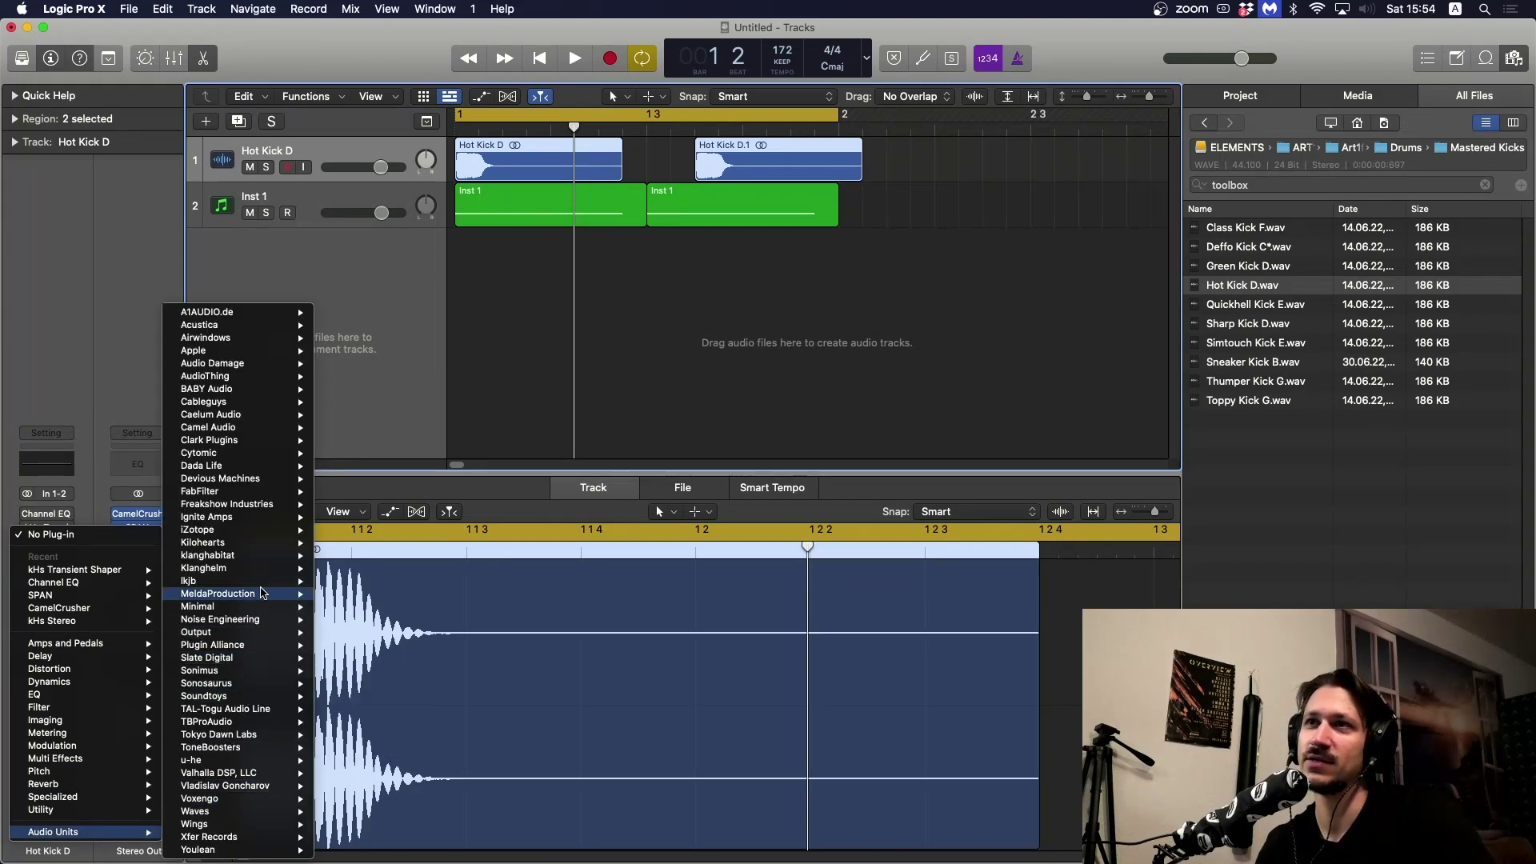
{"action": "mouse_move", "coordinate": [240, 543]}
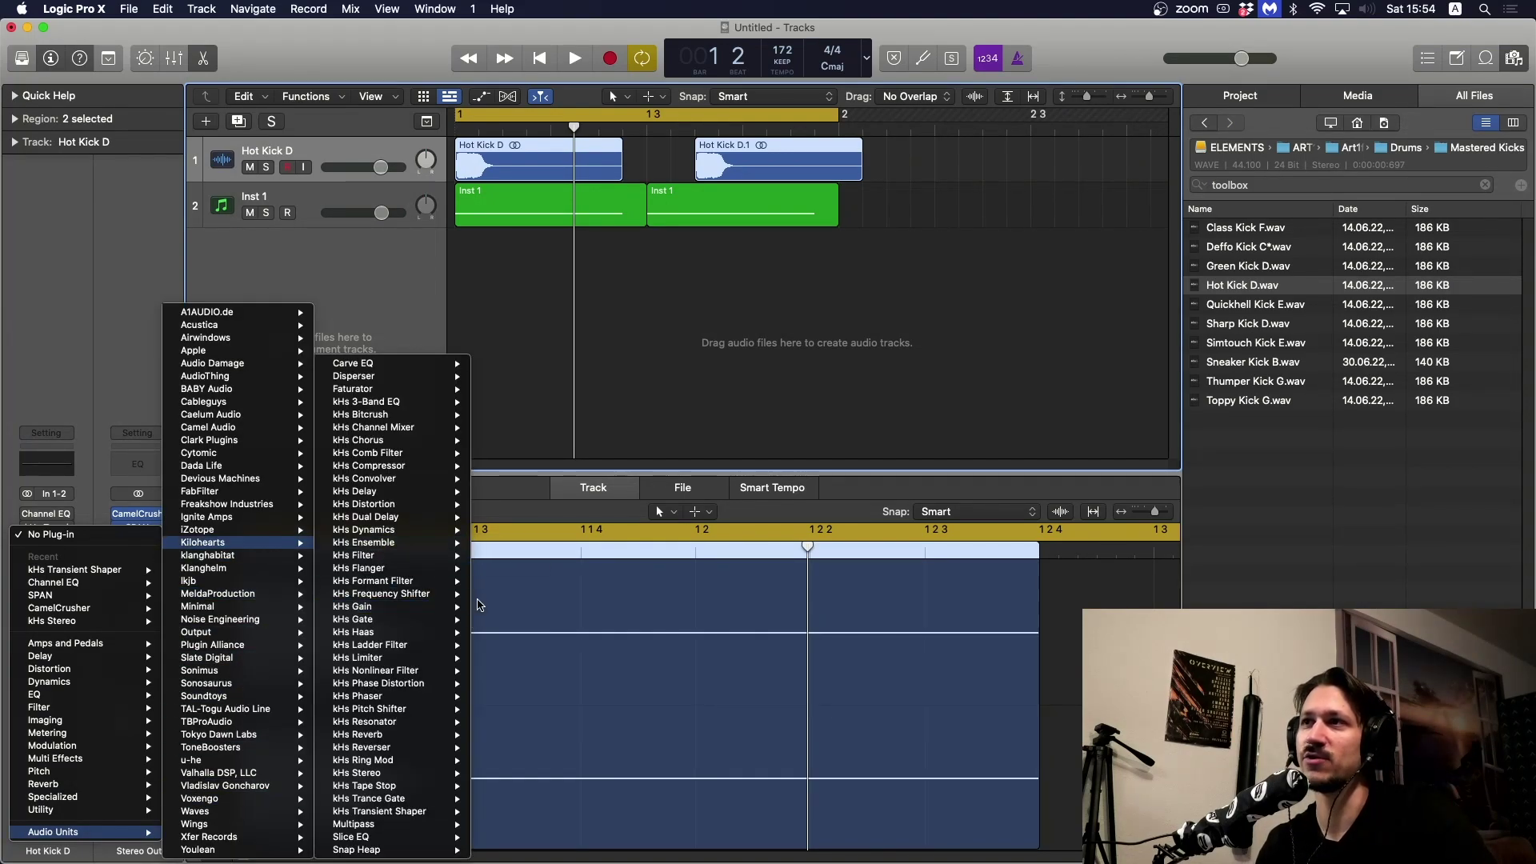
{"action": "left_click", "coordinate": [356, 606]}
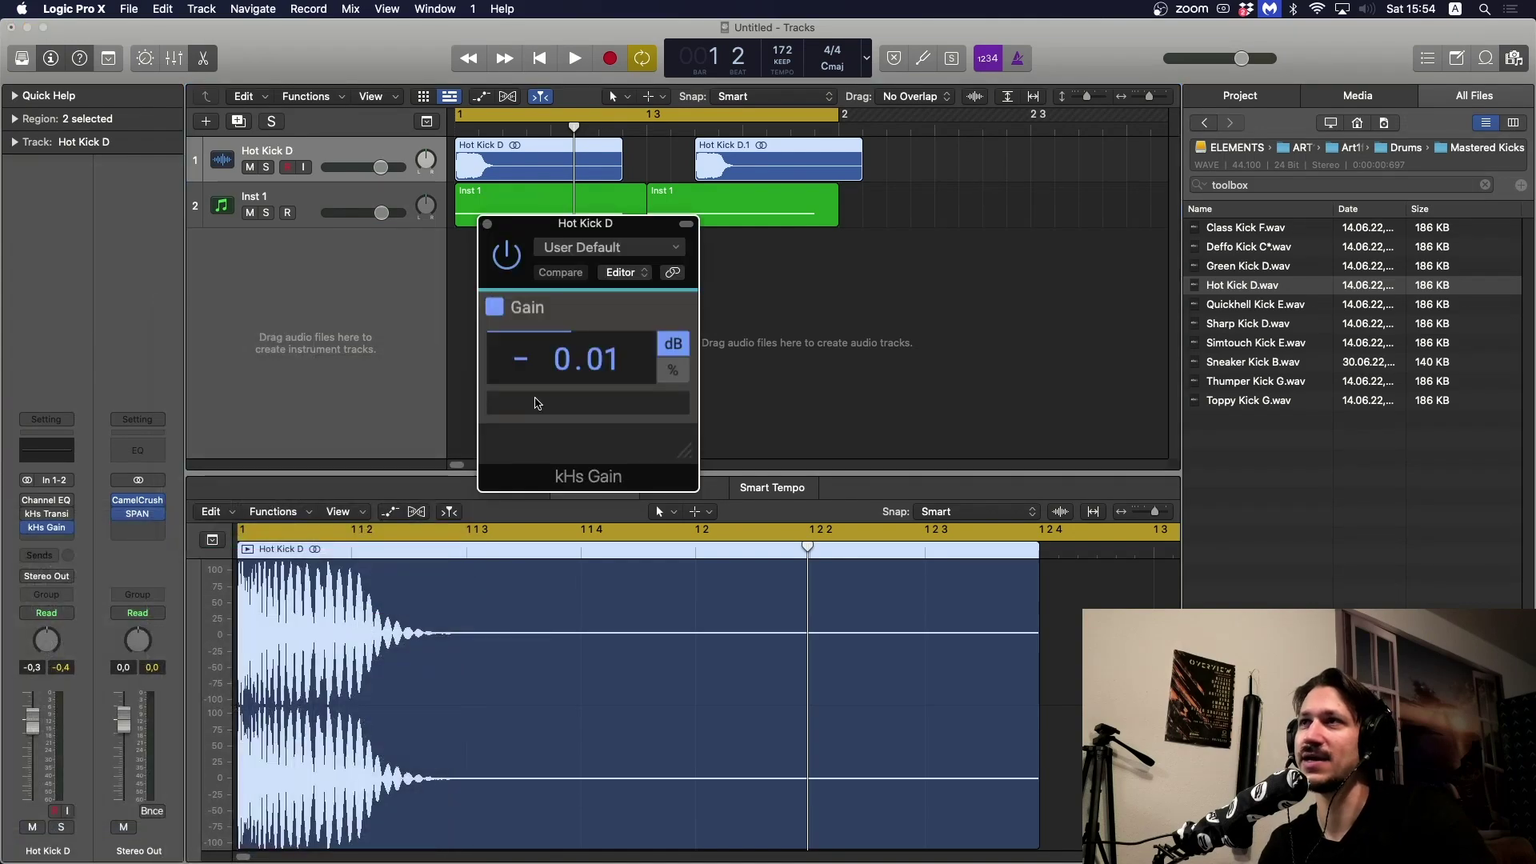
- Mute Inst 1 and raise the kick's kHs Gain to +0.78 dB while checking the level in playback
{"action": "key", "text": "space"}
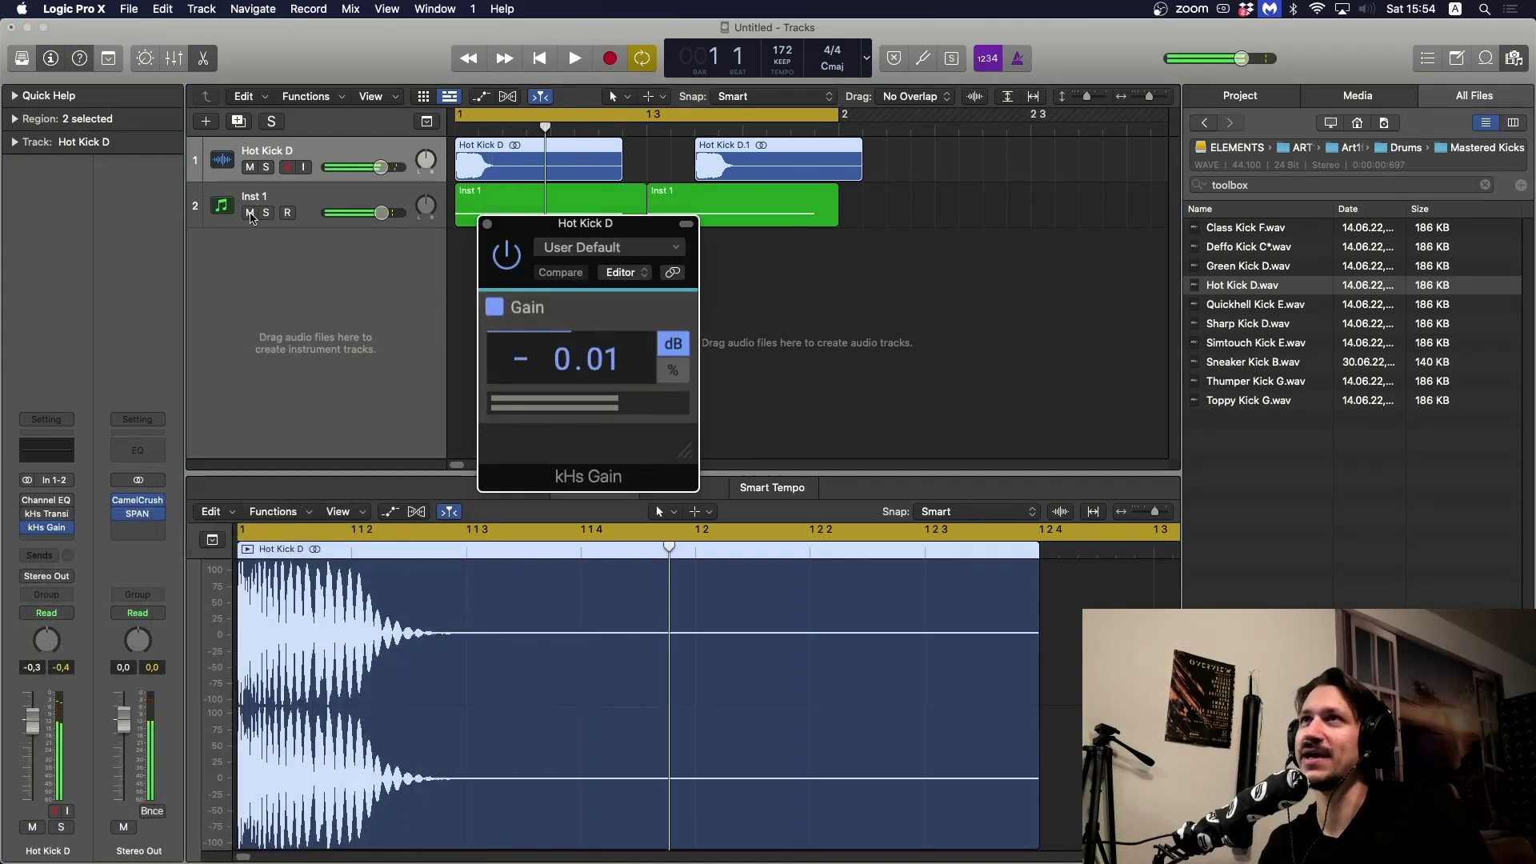
{"action": "left_click", "coordinate": [251, 213]}
{"action": "scroll", "coordinate": [592, 370], "scroll_direction": "up", "scroll_amount": 10}
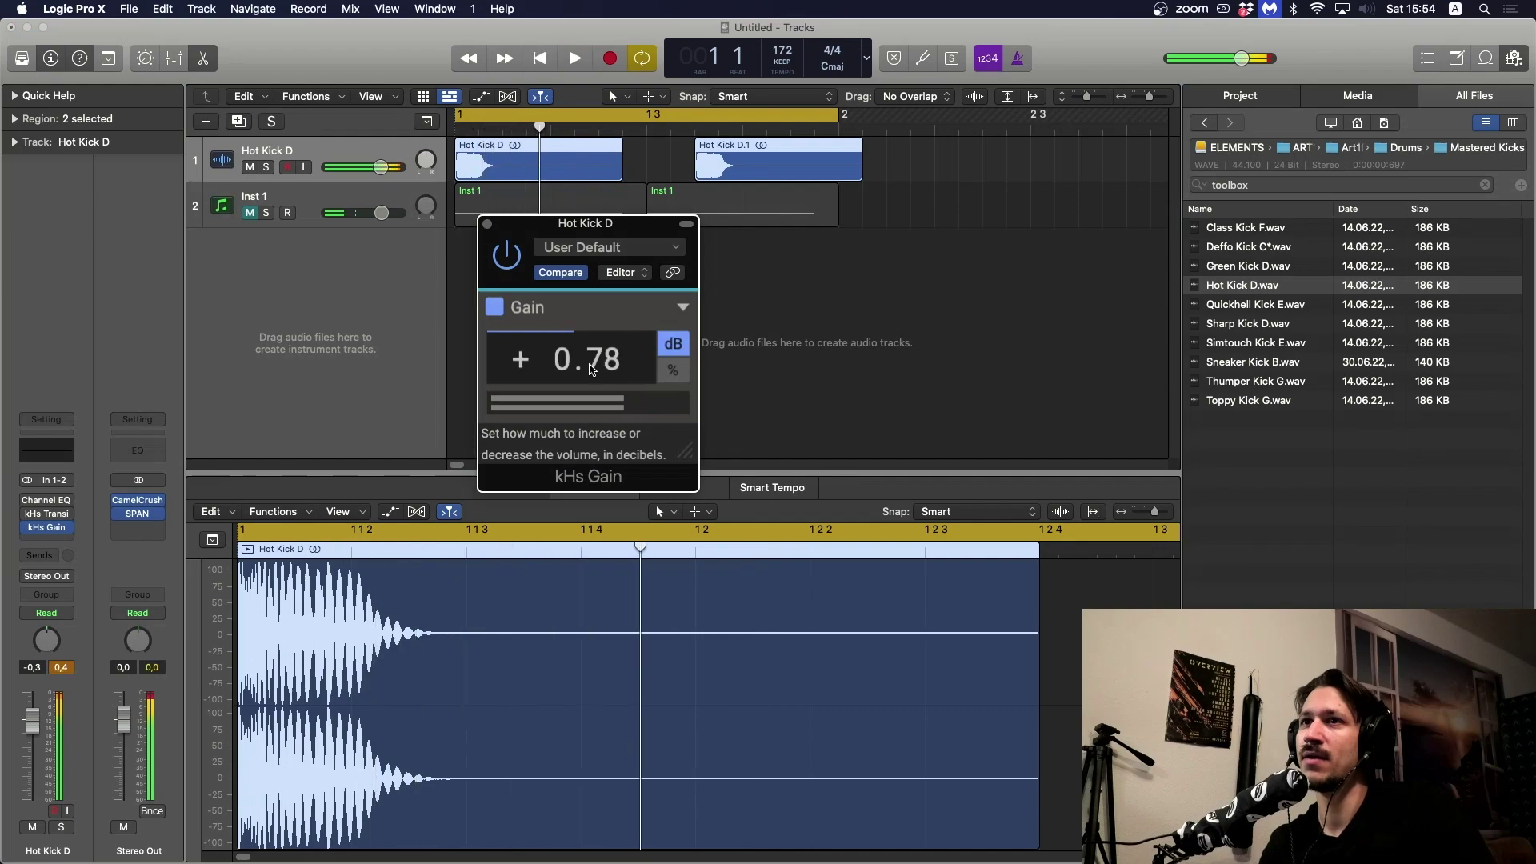
- Copy CamelCrusher from Stereo Out to below kHs Gain on Hot Kick D, and set the gain to +0.91 dB with the track fader at 0.0
{"action": "left_click_drag", "start_coordinate": [138, 500], "coordinate": [48, 528]}
{"action": "left_click", "coordinate": [40, 725]}
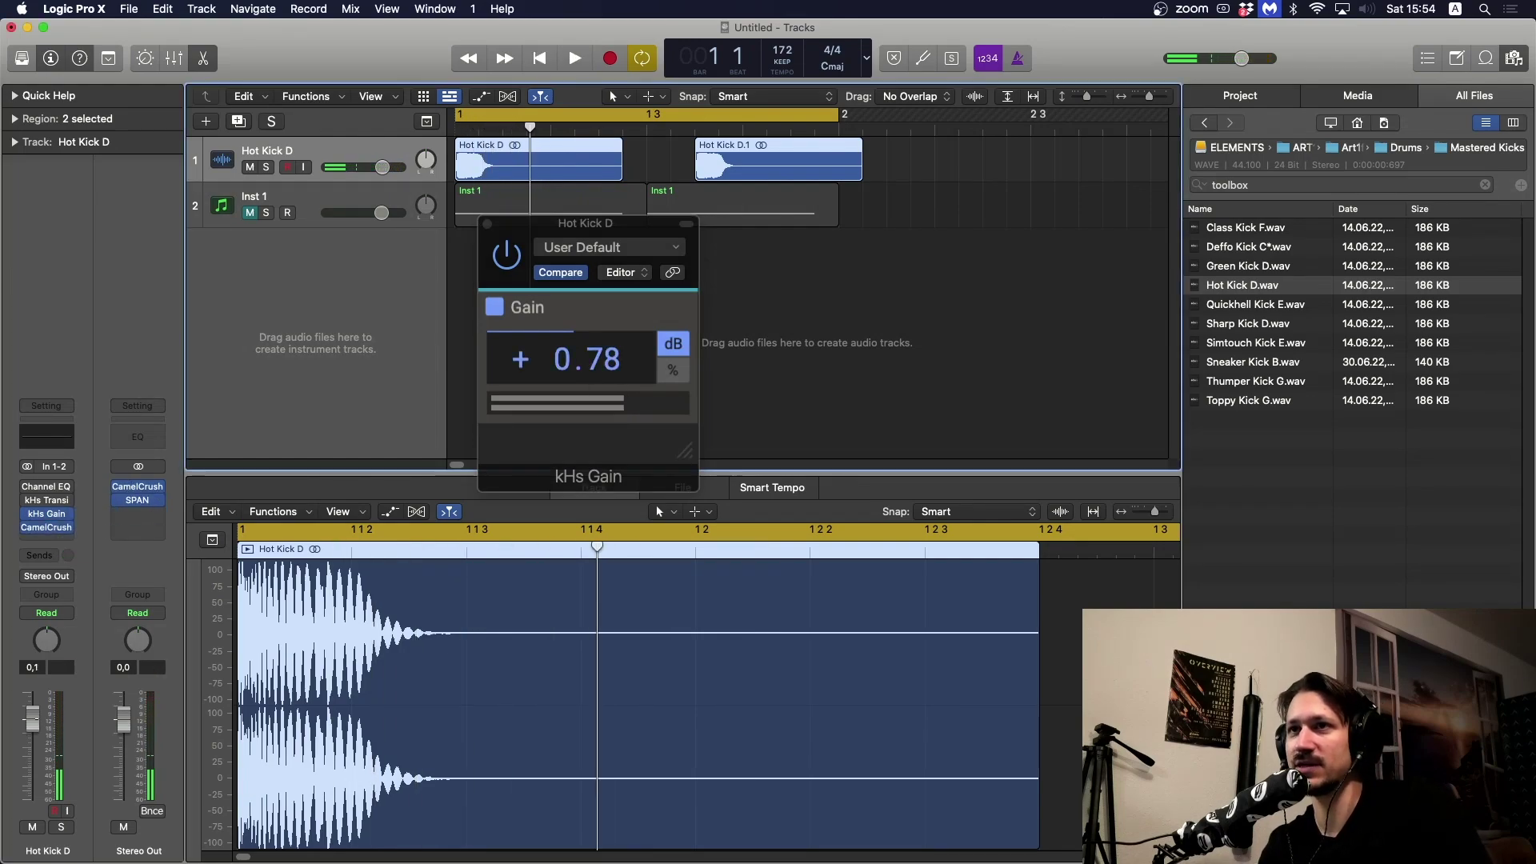
{"action": "left_click_drag", "start_coordinate": [588, 362], "coordinate": [588, 357]}
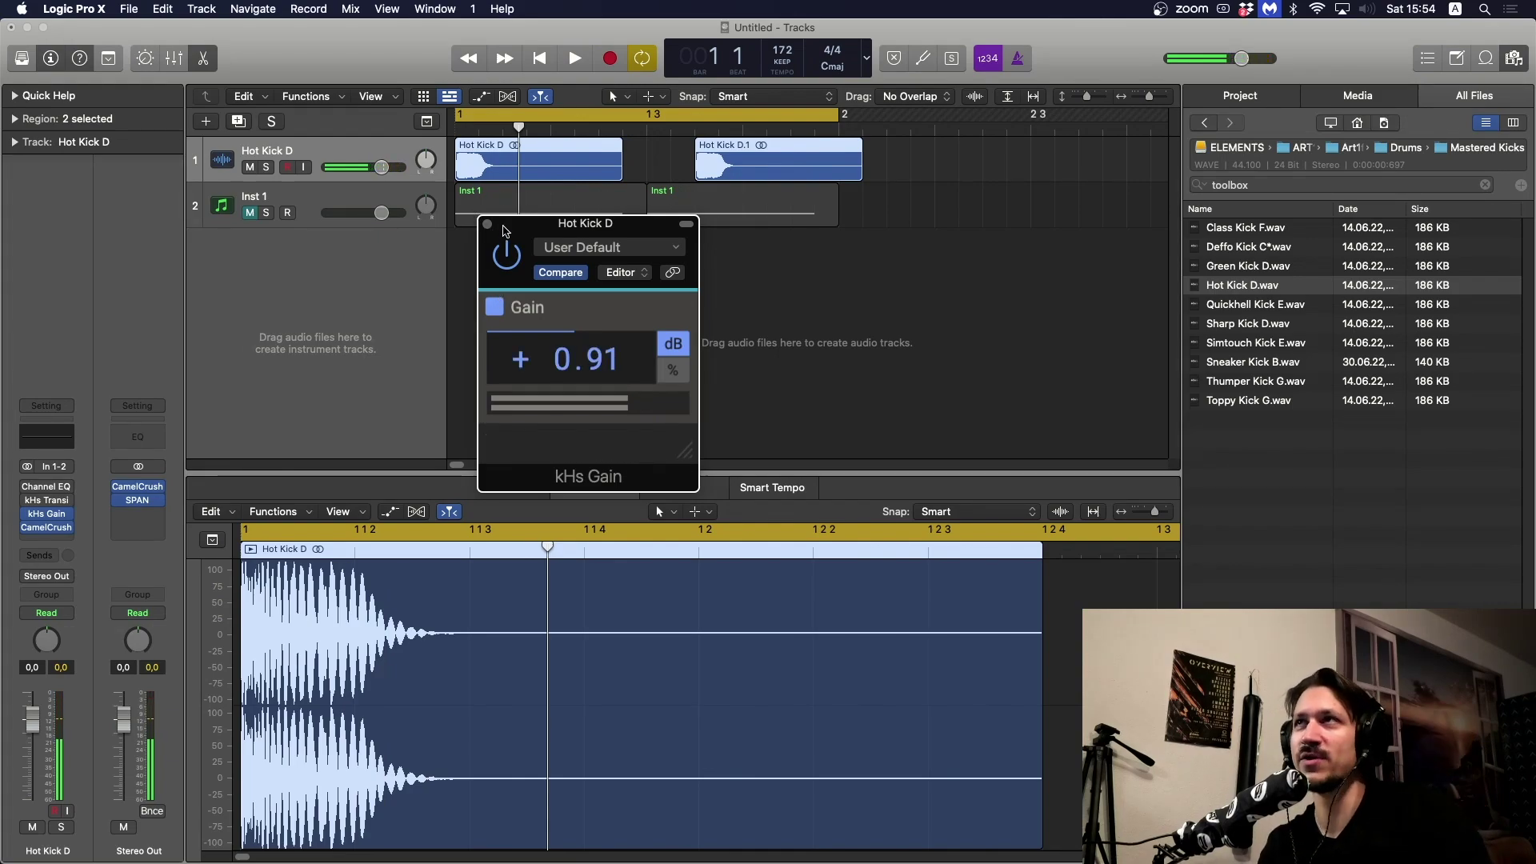
{"action": "left_click", "coordinate": [488, 224]}
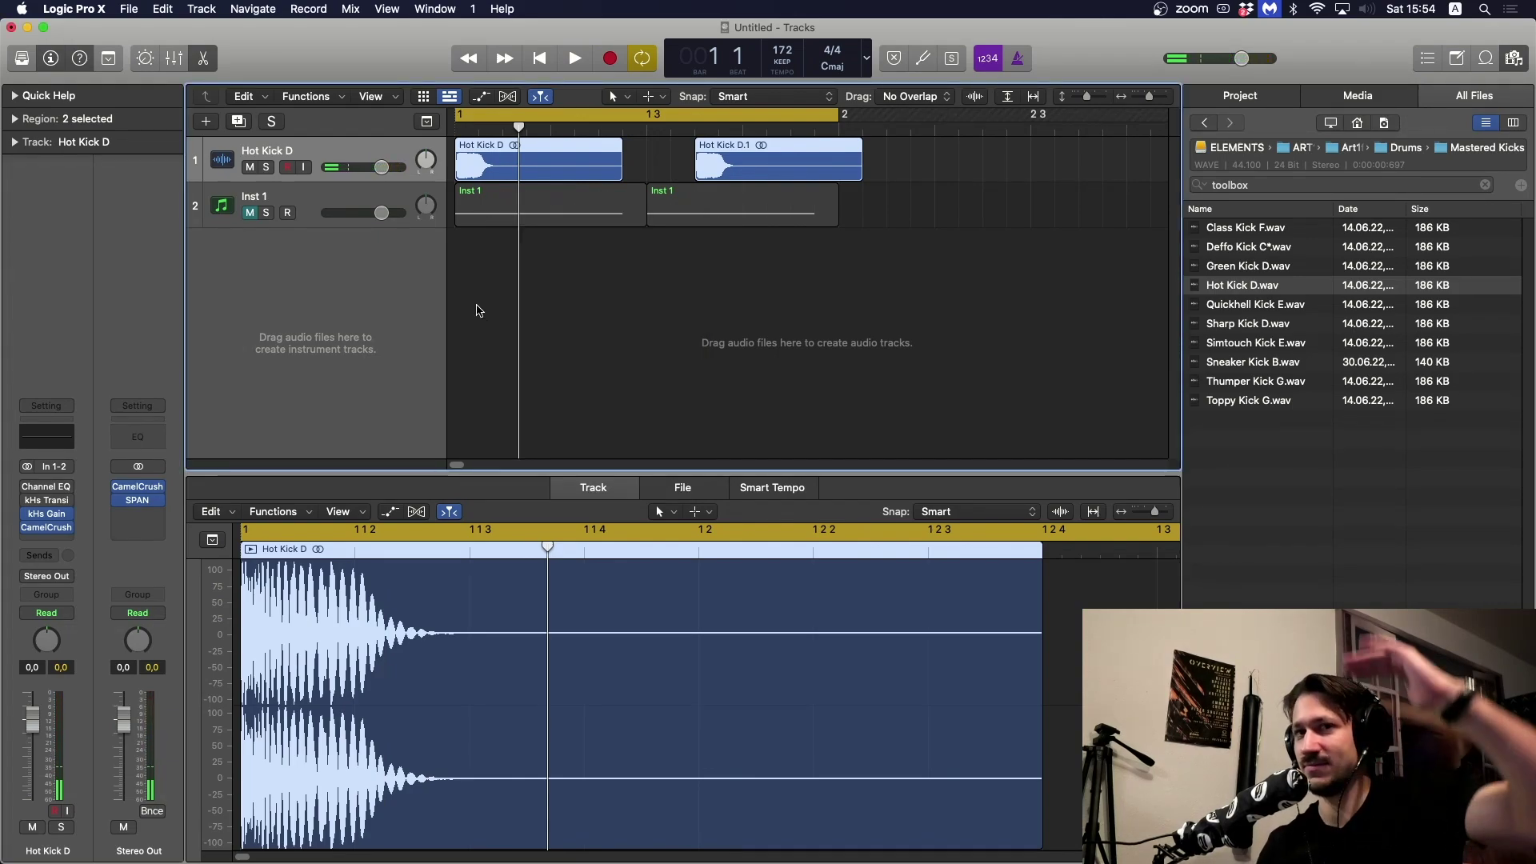
- Unmute Inst 1, mute Hot Kick D, and copy CamelCrusher from Stereo Out to the Inst 1 channel while playing the synth alone
{"action": "left_click", "coordinate": [478, 310]}
{"action": "left_click", "coordinate": [248, 207]}
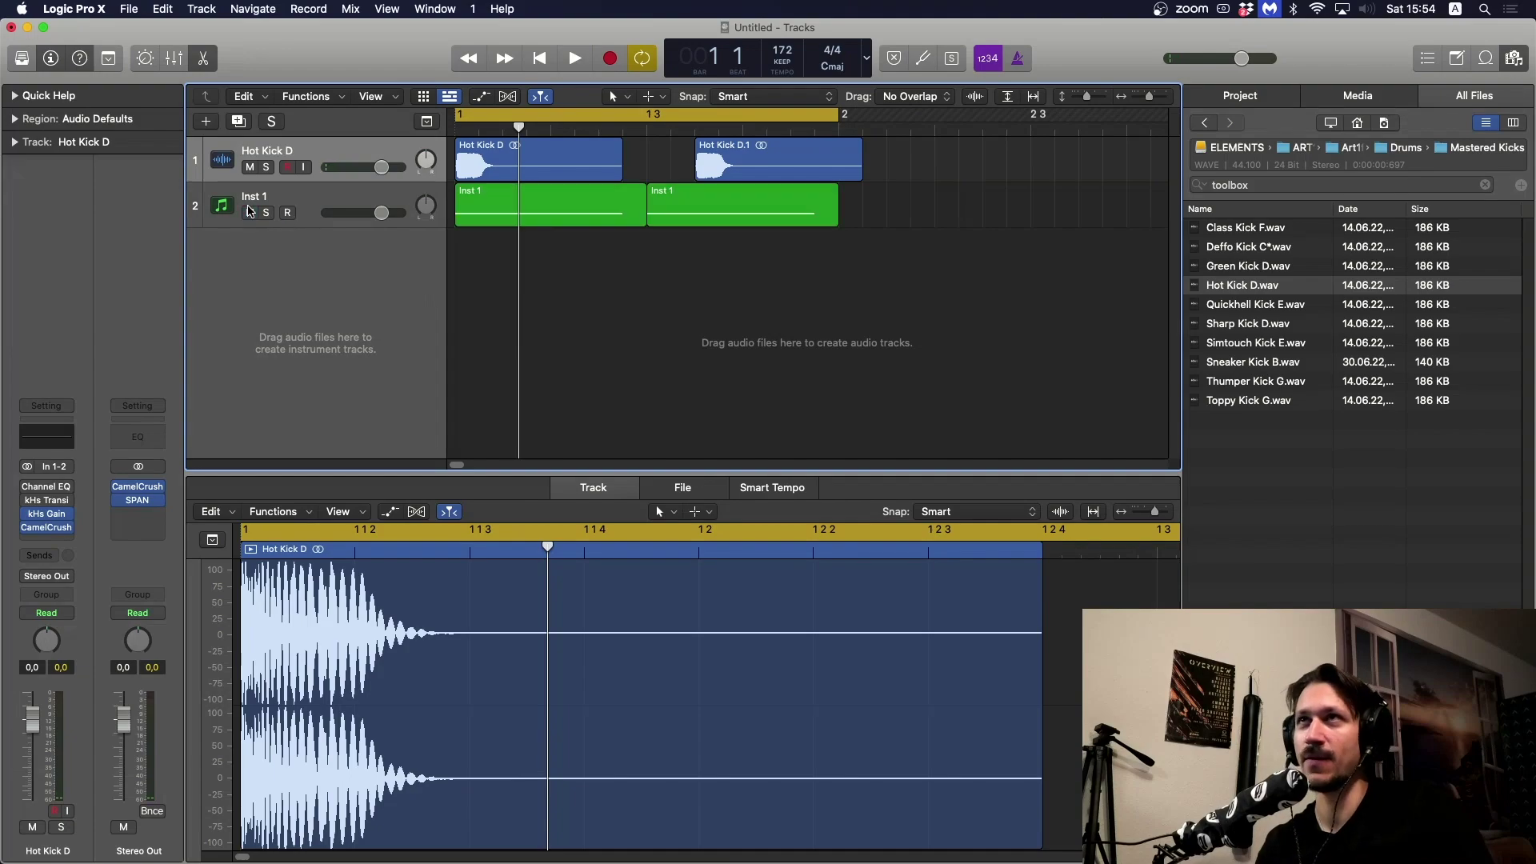
{"action": "left_click", "coordinate": [251, 167]}
{"action": "left_click", "coordinate": [240, 210]}
{"action": "key", "text": "space"}
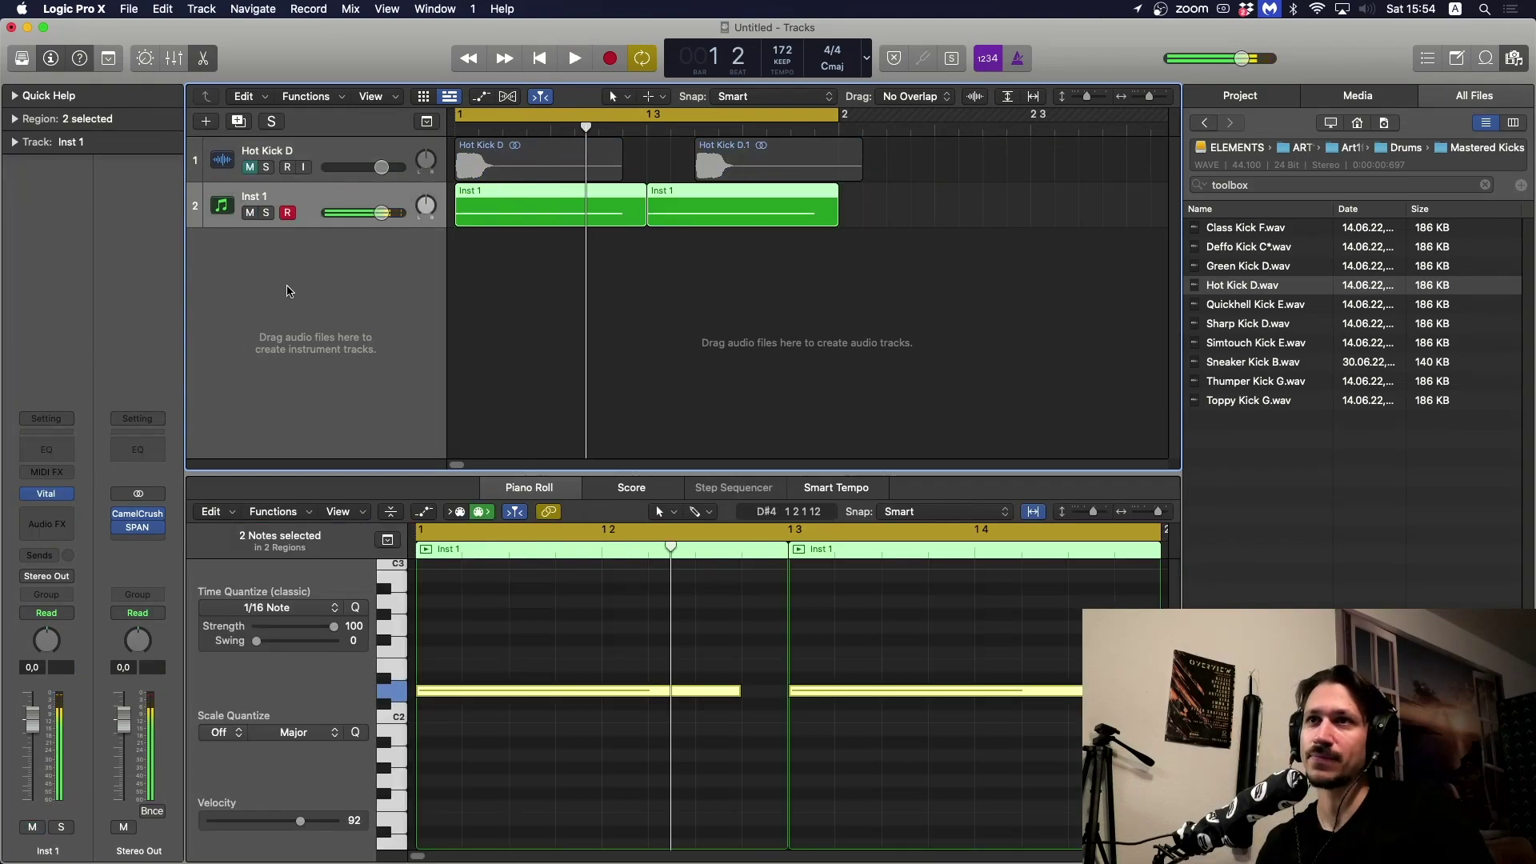
{"action": "left_click_drag", "start_coordinate": [137, 520], "coordinate": [46, 527]}
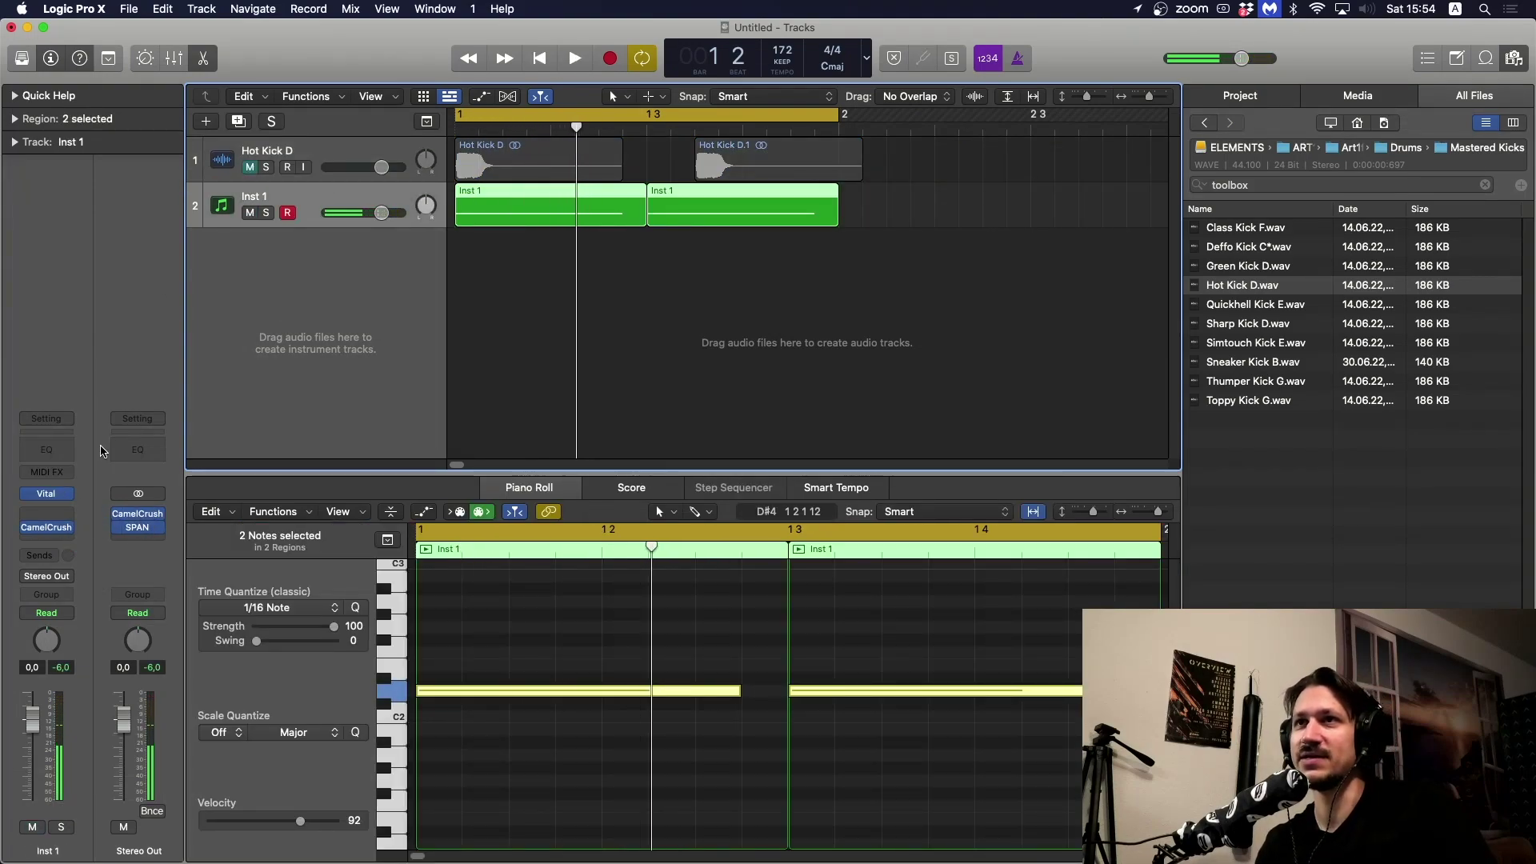
- Unmute Hot Kick D, show its kHs Gain, and open Vital on Inst 1
{"action": "left_click", "coordinate": [250, 168]}
{"action": "left_click", "coordinate": [240, 178]}
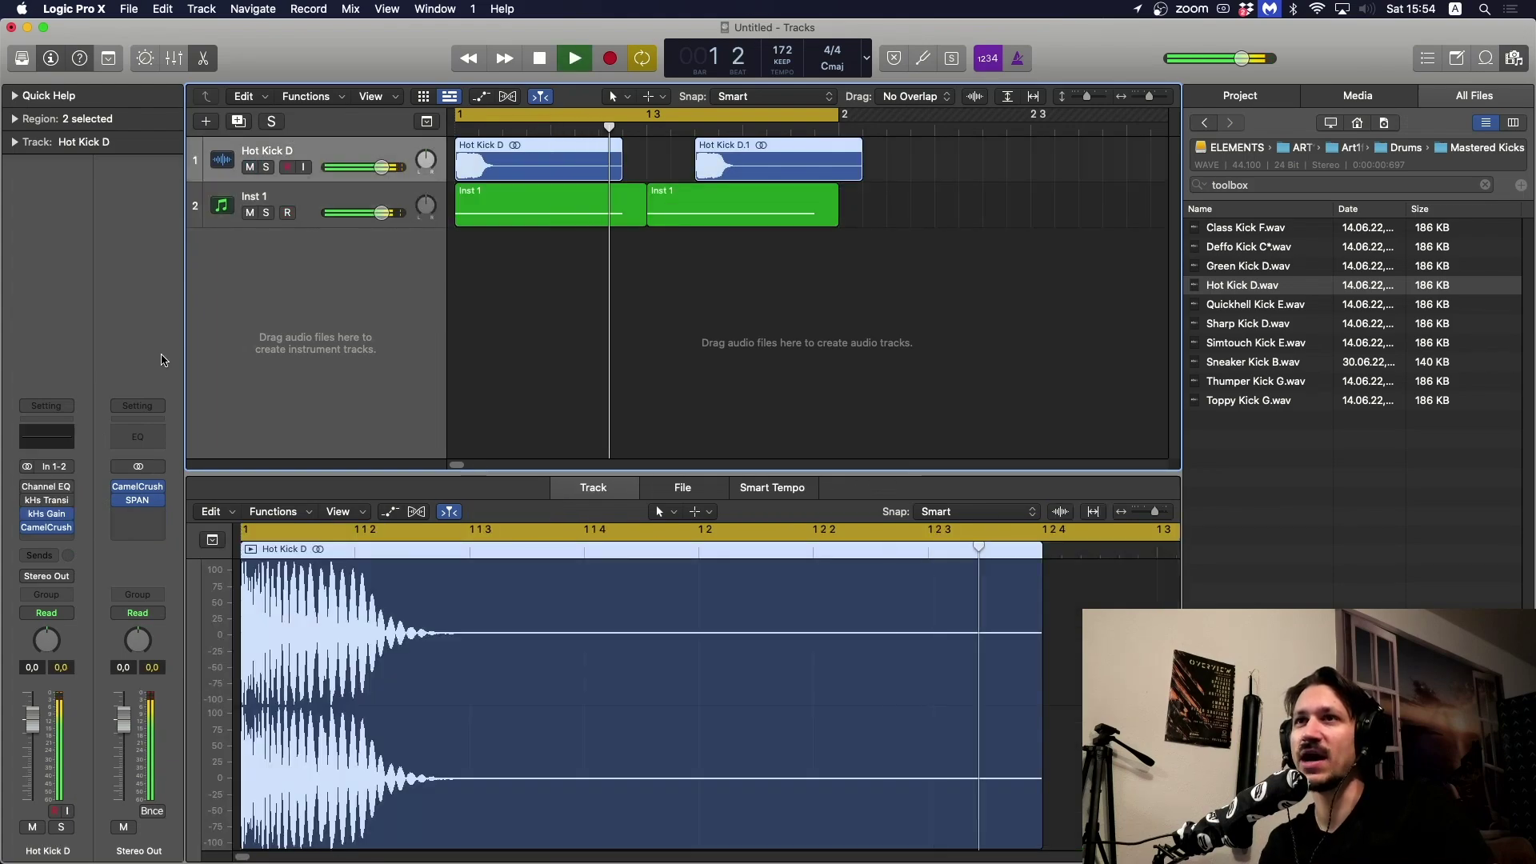
{"action": "left_click", "coordinate": [50, 514]}
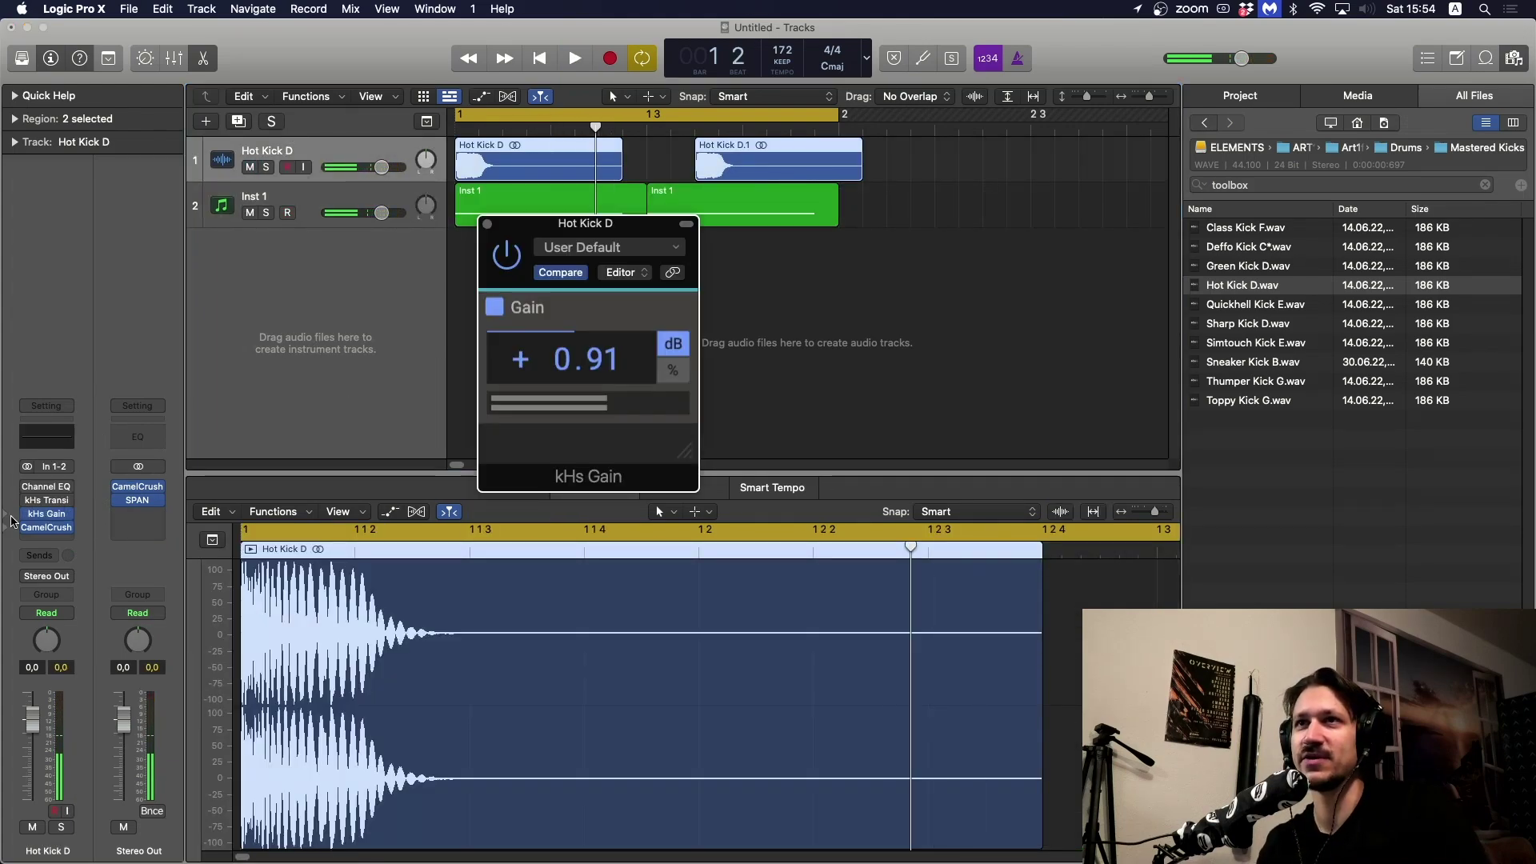
{"action": "left_click", "coordinate": [292, 196]}
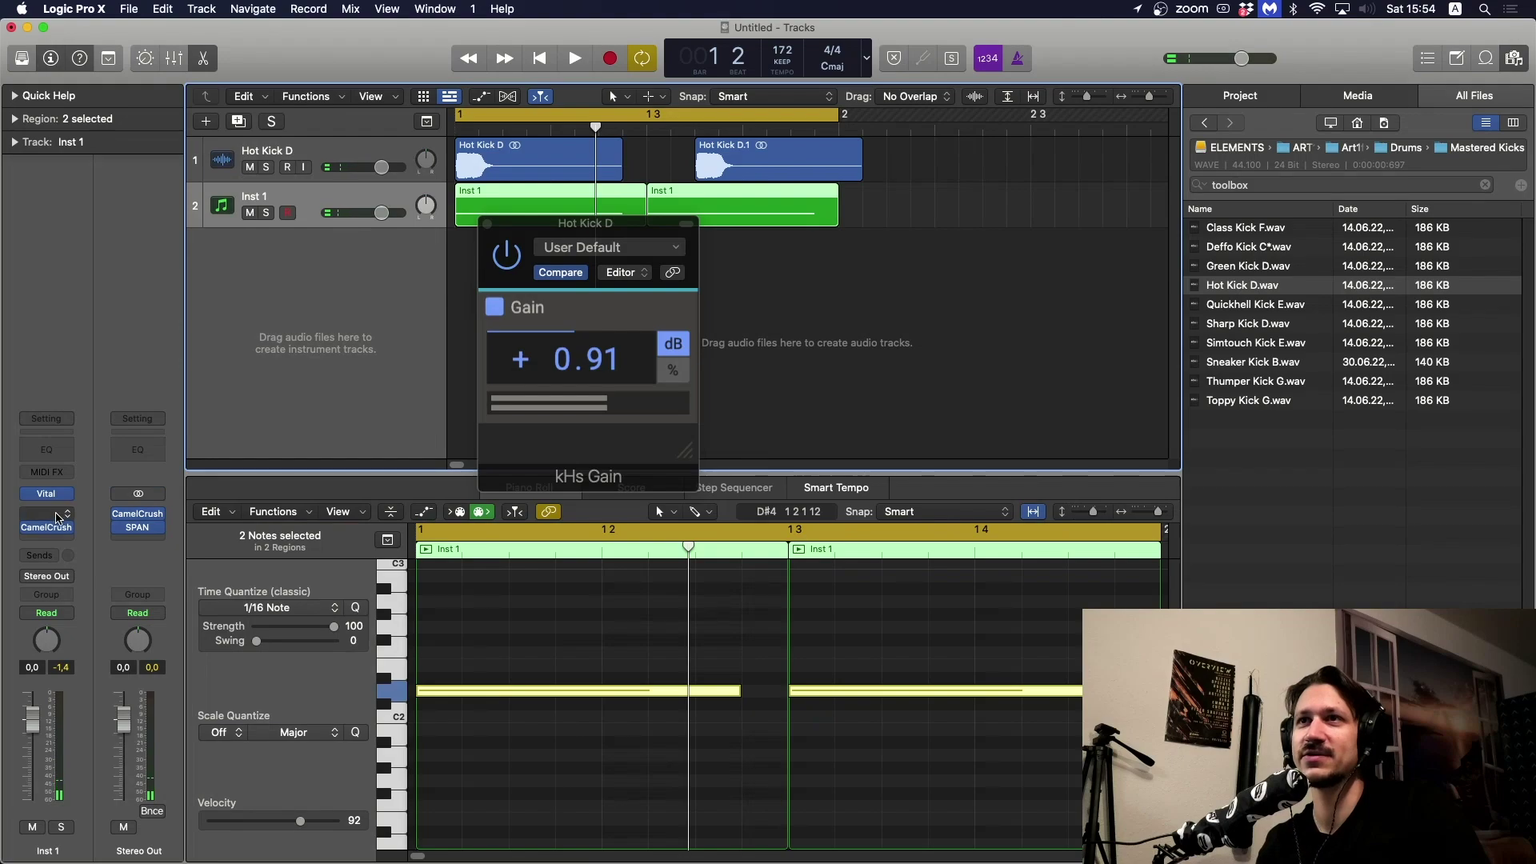
{"action": "left_click", "coordinate": [48, 496]}
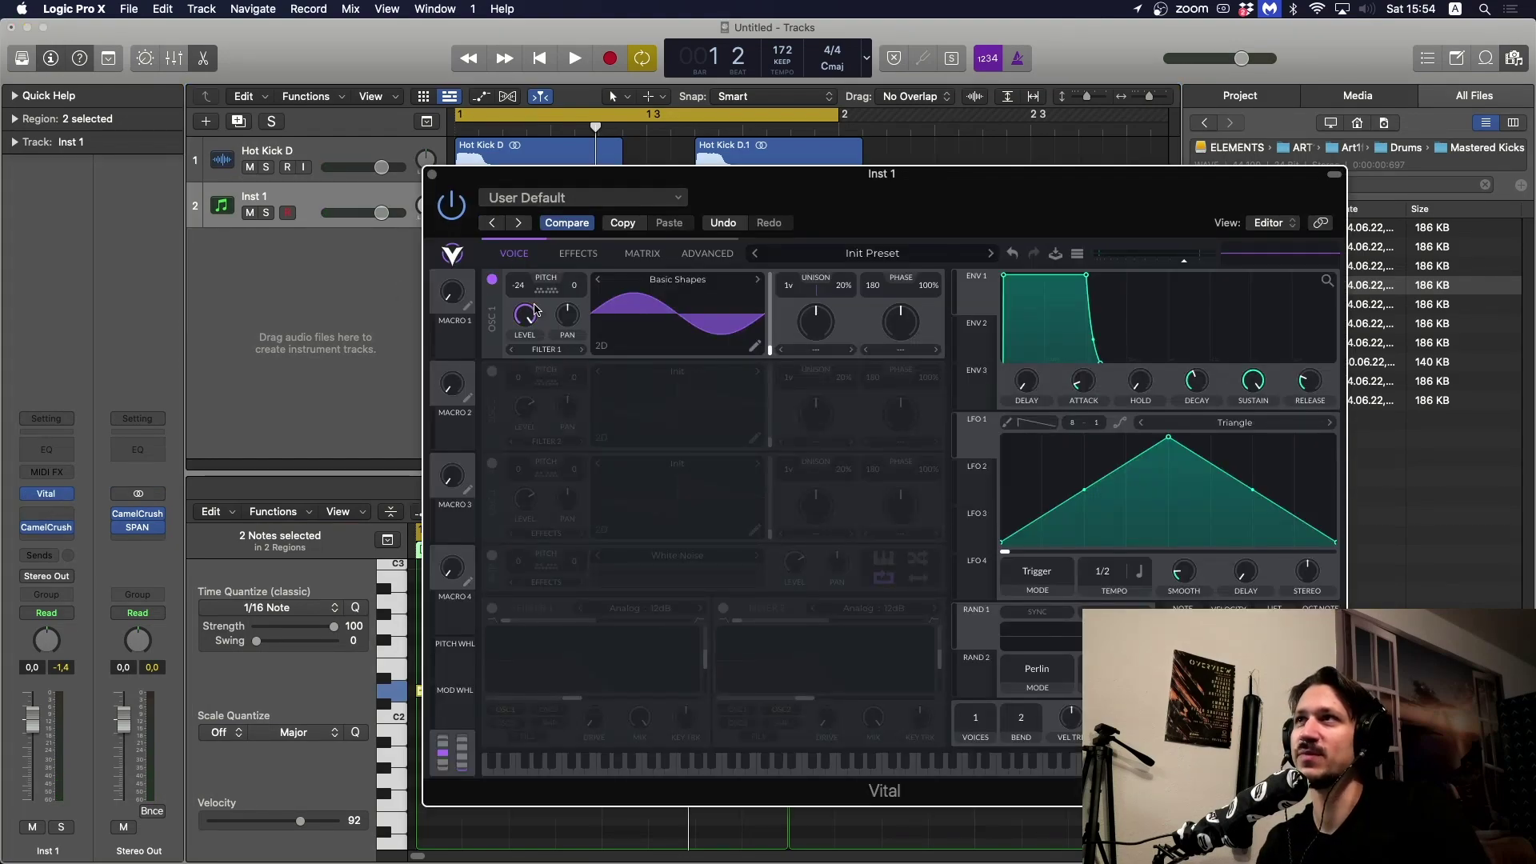
- Insert a stereo kHs Gain between Vital and CamelCrusher on Inst 1, set it to +2.87 dB, and check it in playback
{"action": "left_click", "coordinate": [46, 510]}
{"action": "mouse_move", "coordinate": [84, 557]}
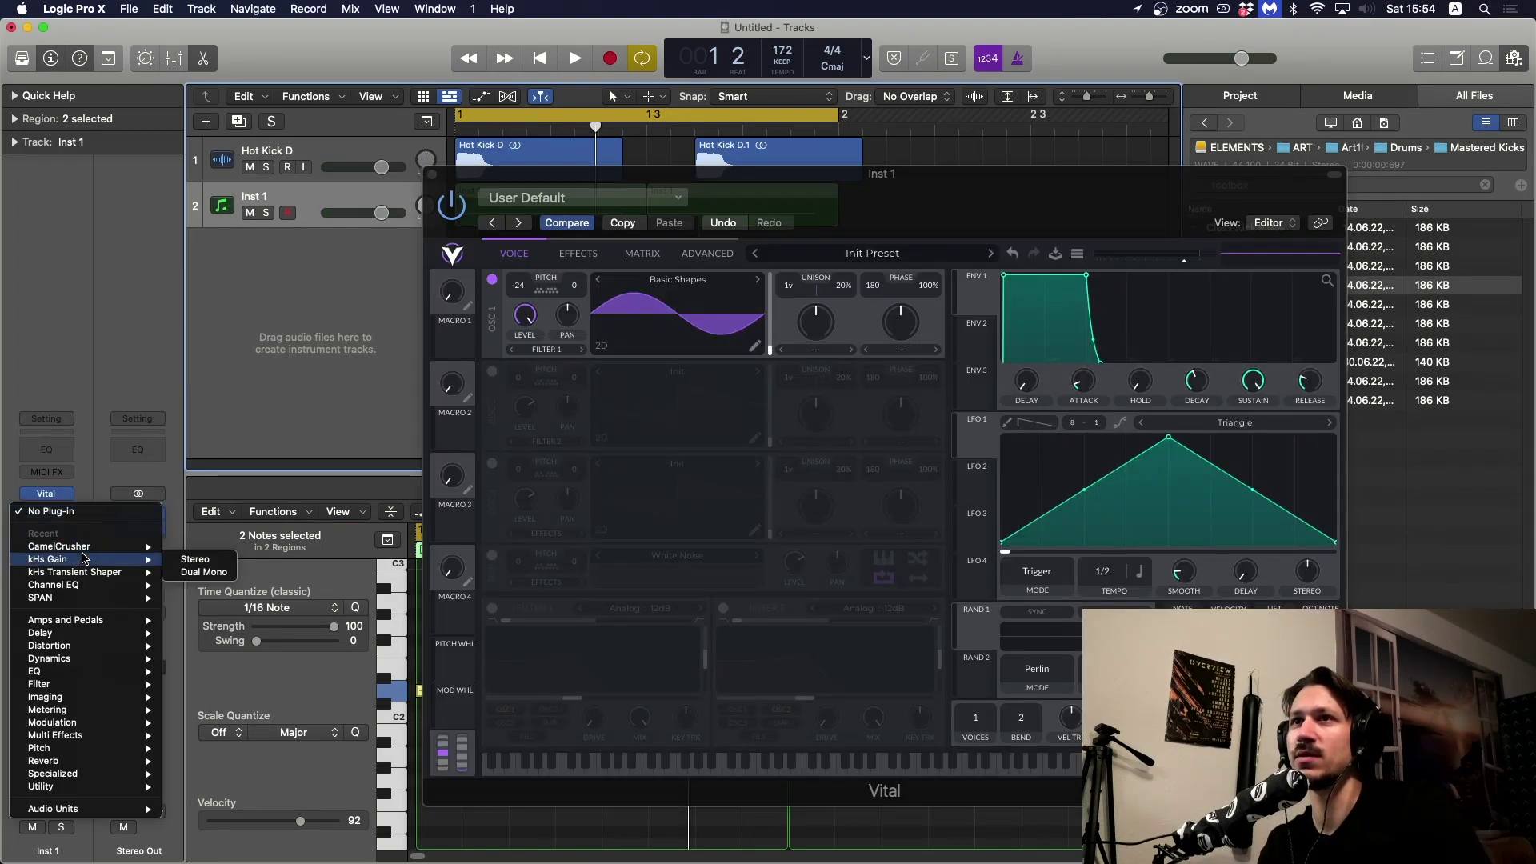
{"action": "left_click", "coordinate": [194, 559]}
{"action": "left_click_drag", "start_coordinate": [601, 374], "coordinate": [601, 229]}
{"action": "key", "text": "space"}
{"action": "key", "text": "space"}
{"action": "key", "text": "space"}
{"action": "key", "text": "space"}
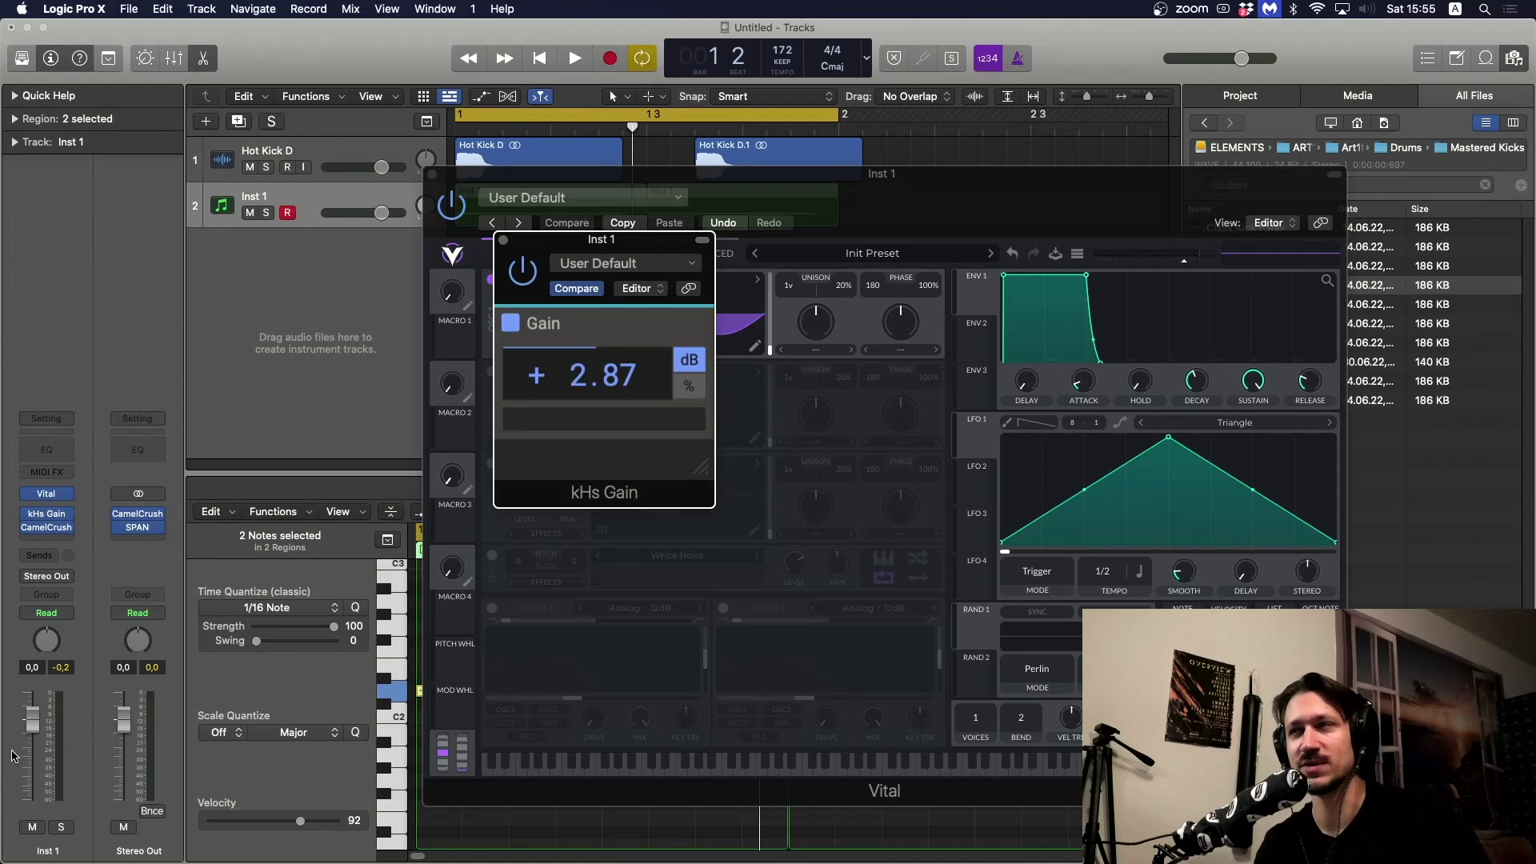
- Close the plug-in windows and listen to the kick and Inst 1 playing together
{"action": "left_click", "coordinate": [503, 240]}
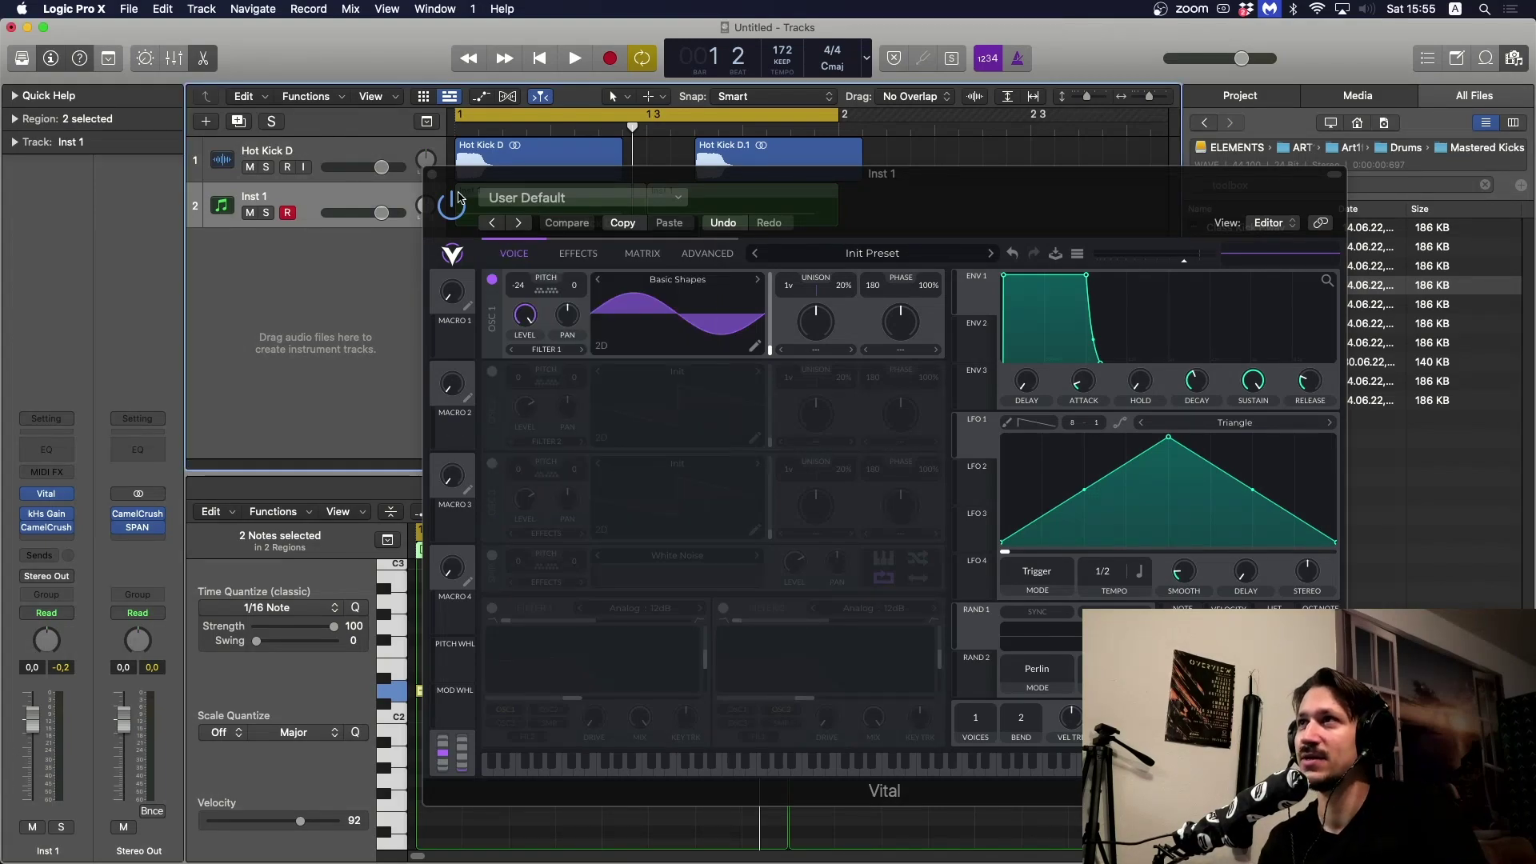
{"action": "left_click", "coordinate": [429, 178]}
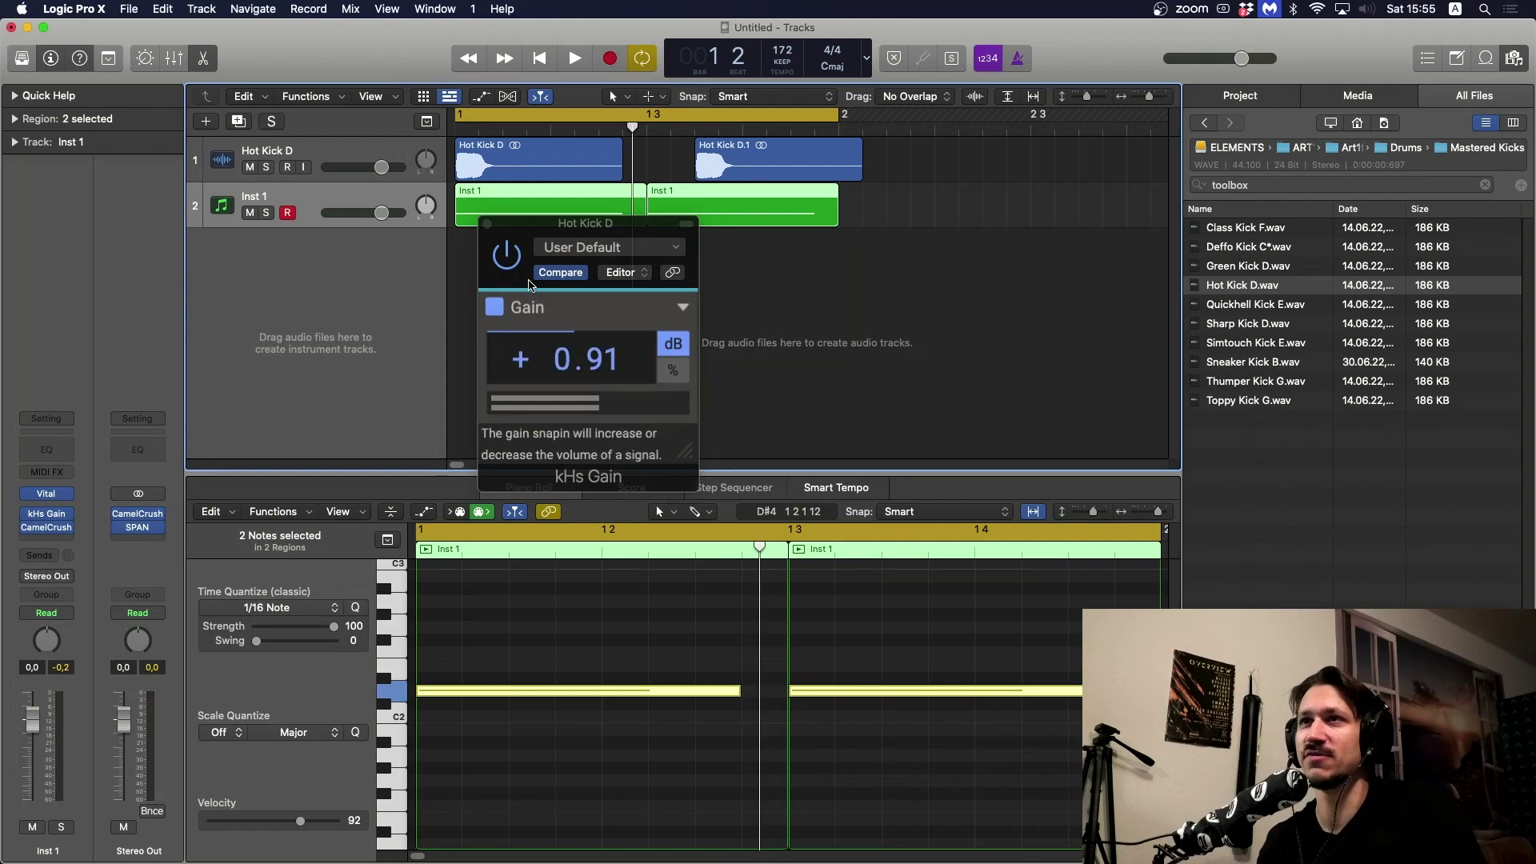
{"action": "left_click", "coordinate": [489, 228]}
{"action": "left_click", "coordinate": [525, 312]}
{"action": "key", "text": "space"}
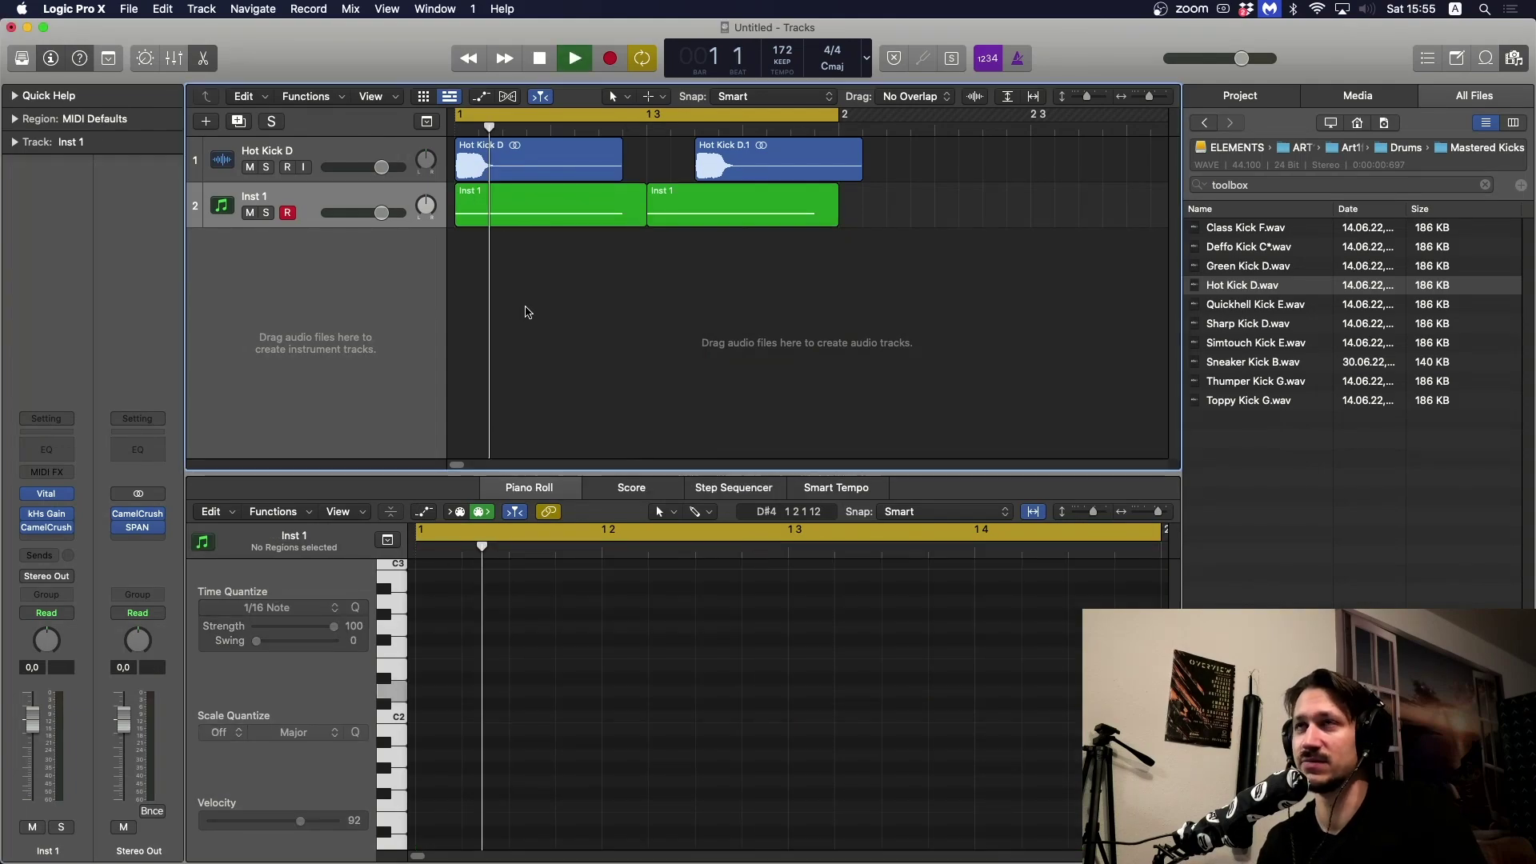
{"action": "key", "text": "space"}
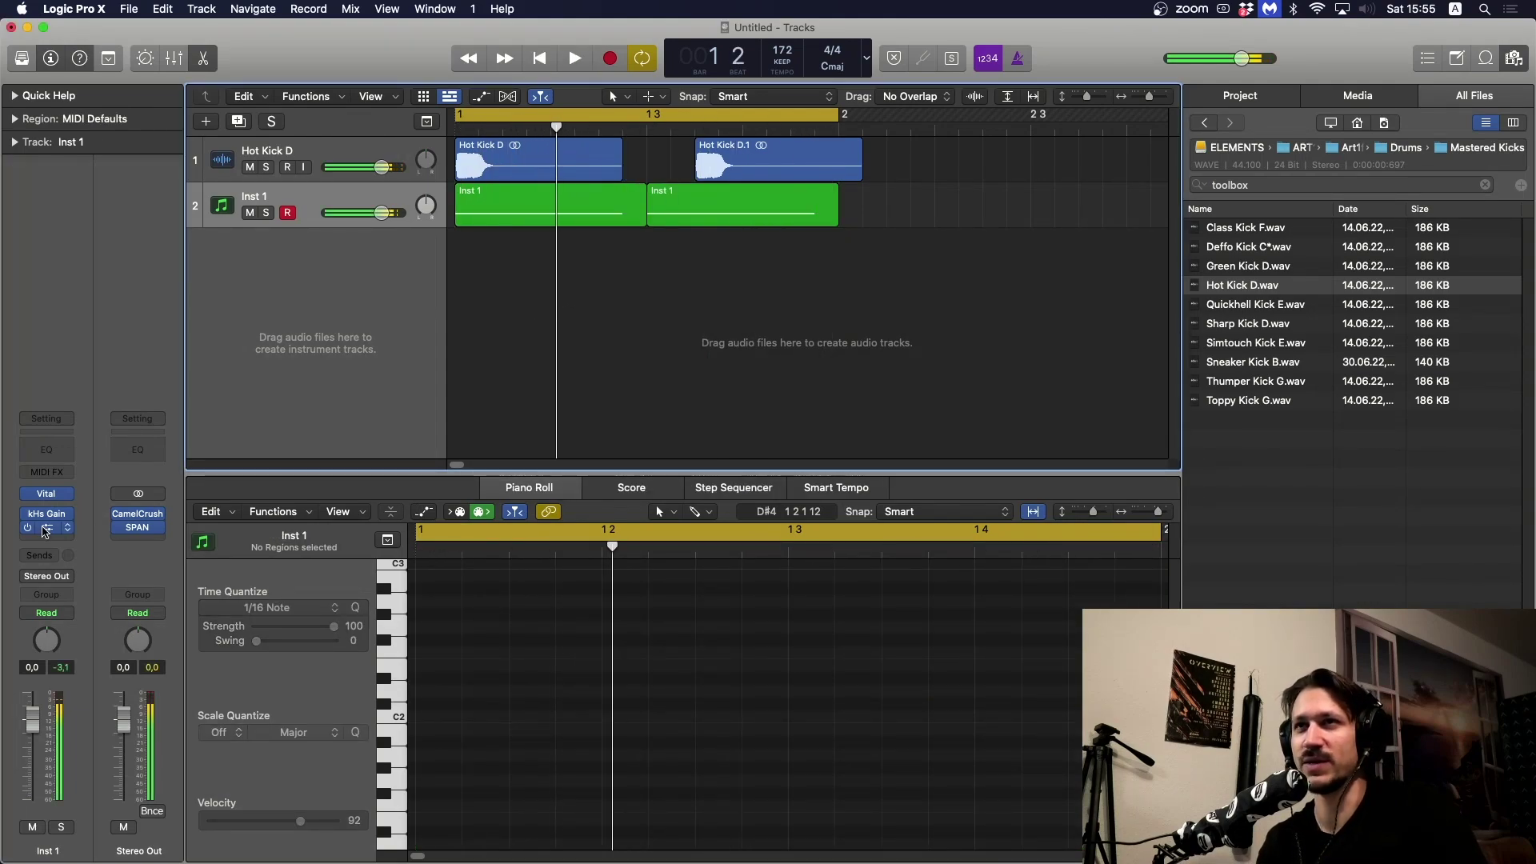
- Lower the kHs Gain on Inst 1 to +2.10 dB while checking the level in playback, and close the plug-in
{"action": "left_click", "coordinate": [47, 513]}
{"action": "left_click_drag", "start_coordinate": [507, 368], "coordinate": [506, 400]}
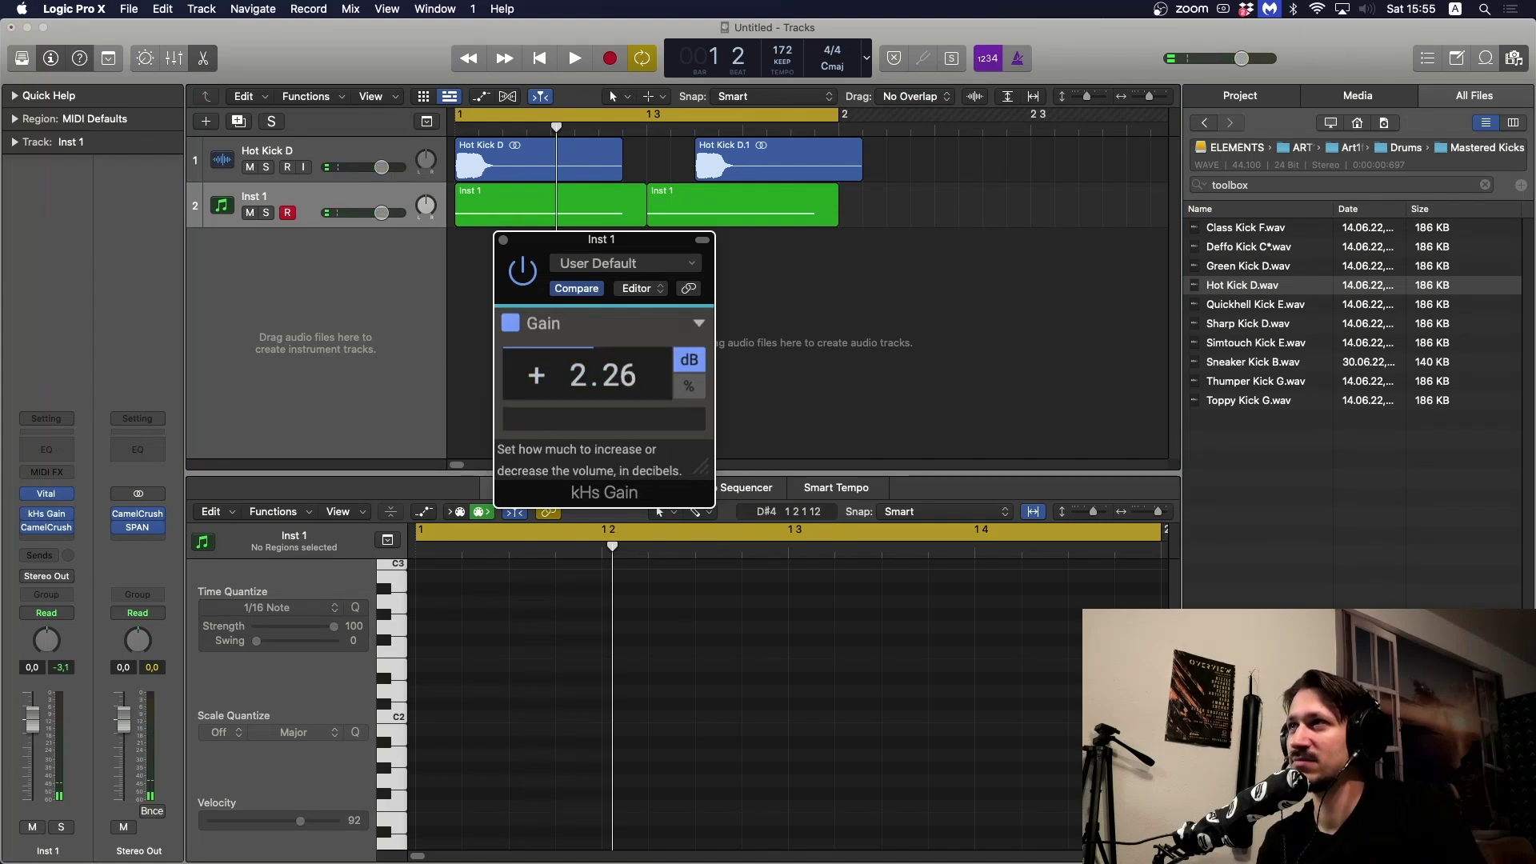
{"action": "key", "text": "space"}
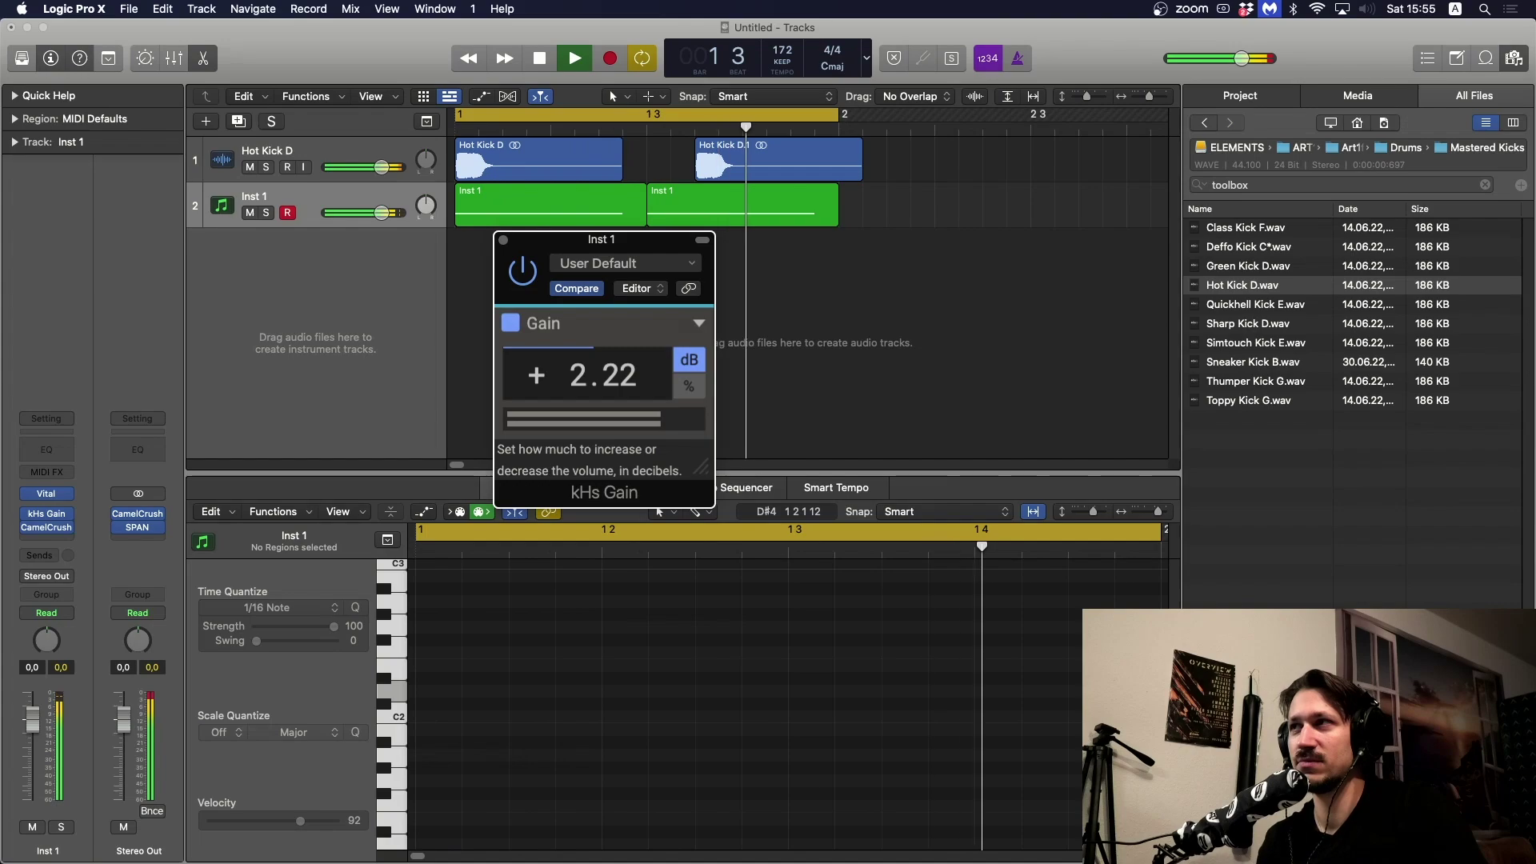
{"action": "left_click_drag", "start_coordinate": [602, 374], "coordinate": [602, 383]}
{"action": "key", "text": "space"}
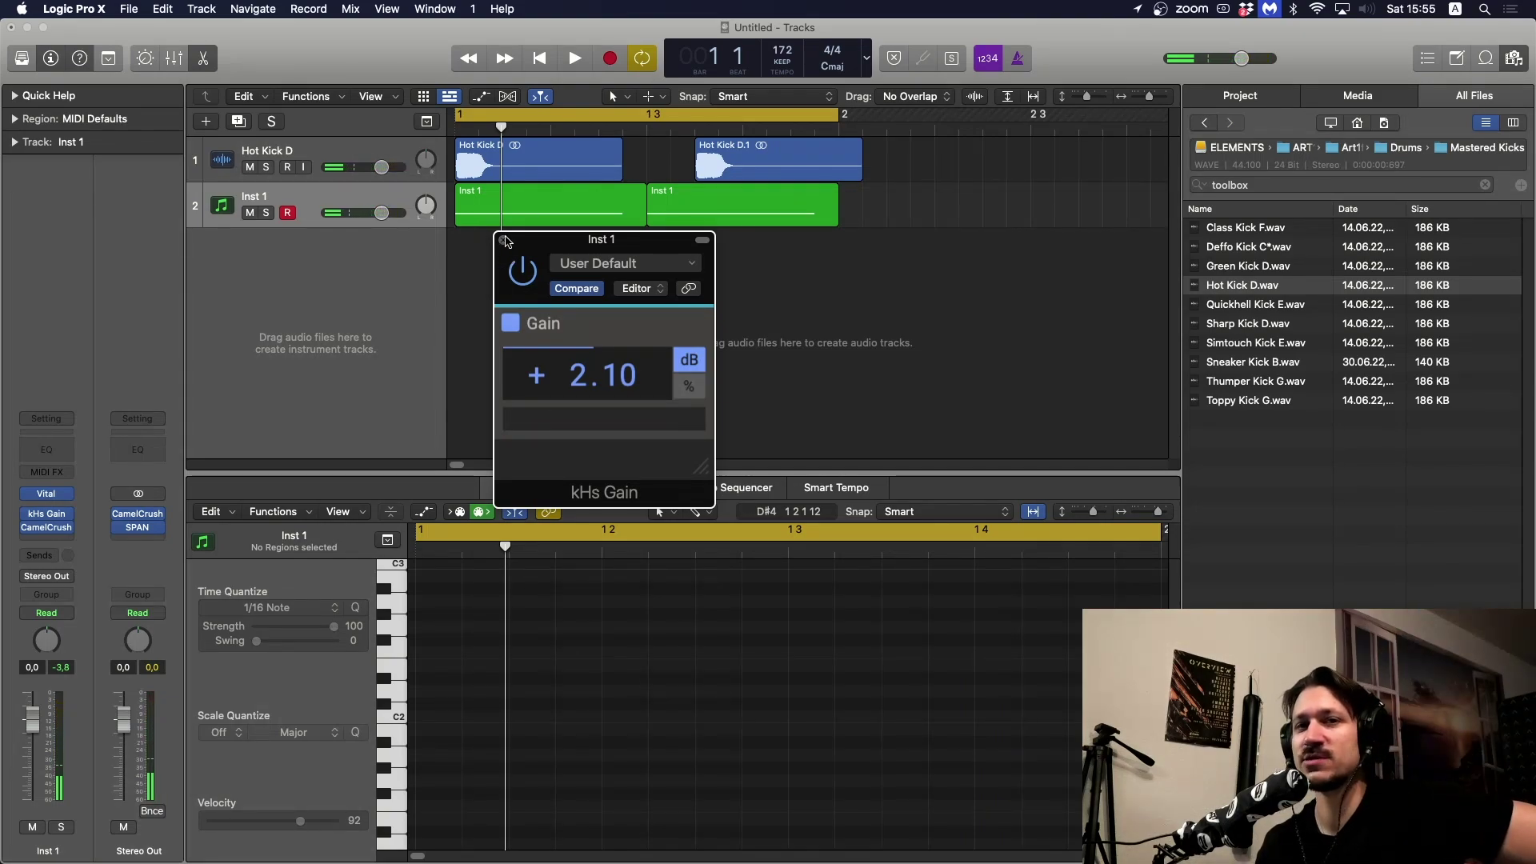
{"action": "left_click", "coordinate": [504, 240]}
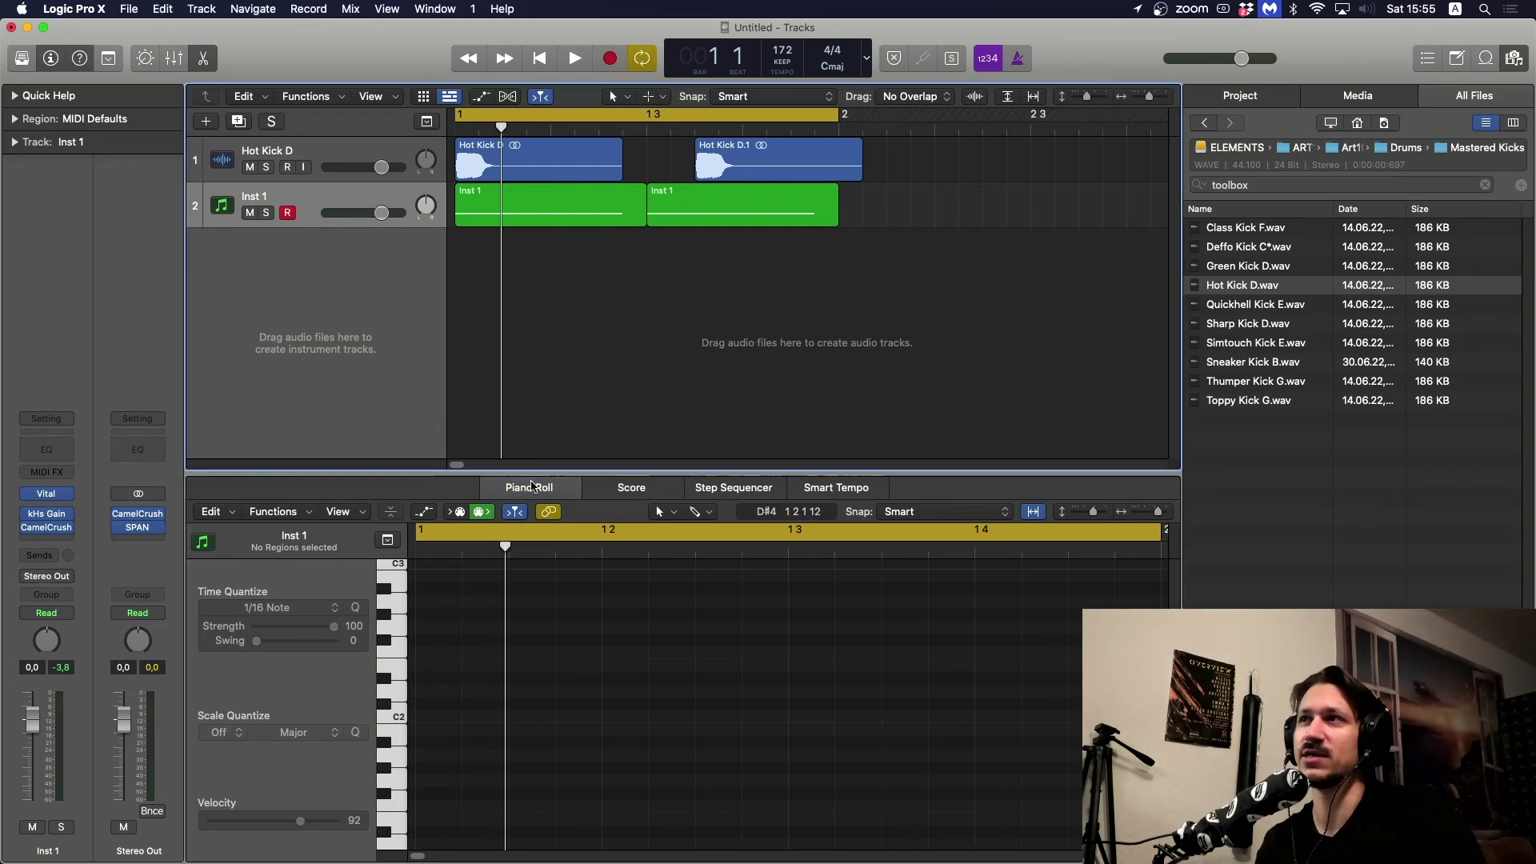
- Hide the Piano Roll and insert a stereo Xfer Records LFOTool between kHs Gain and CamelCrusher on Inst 1
{"action": "left_click", "coordinate": [532, 485]}
{"action": "key", "text": "super+Down"}
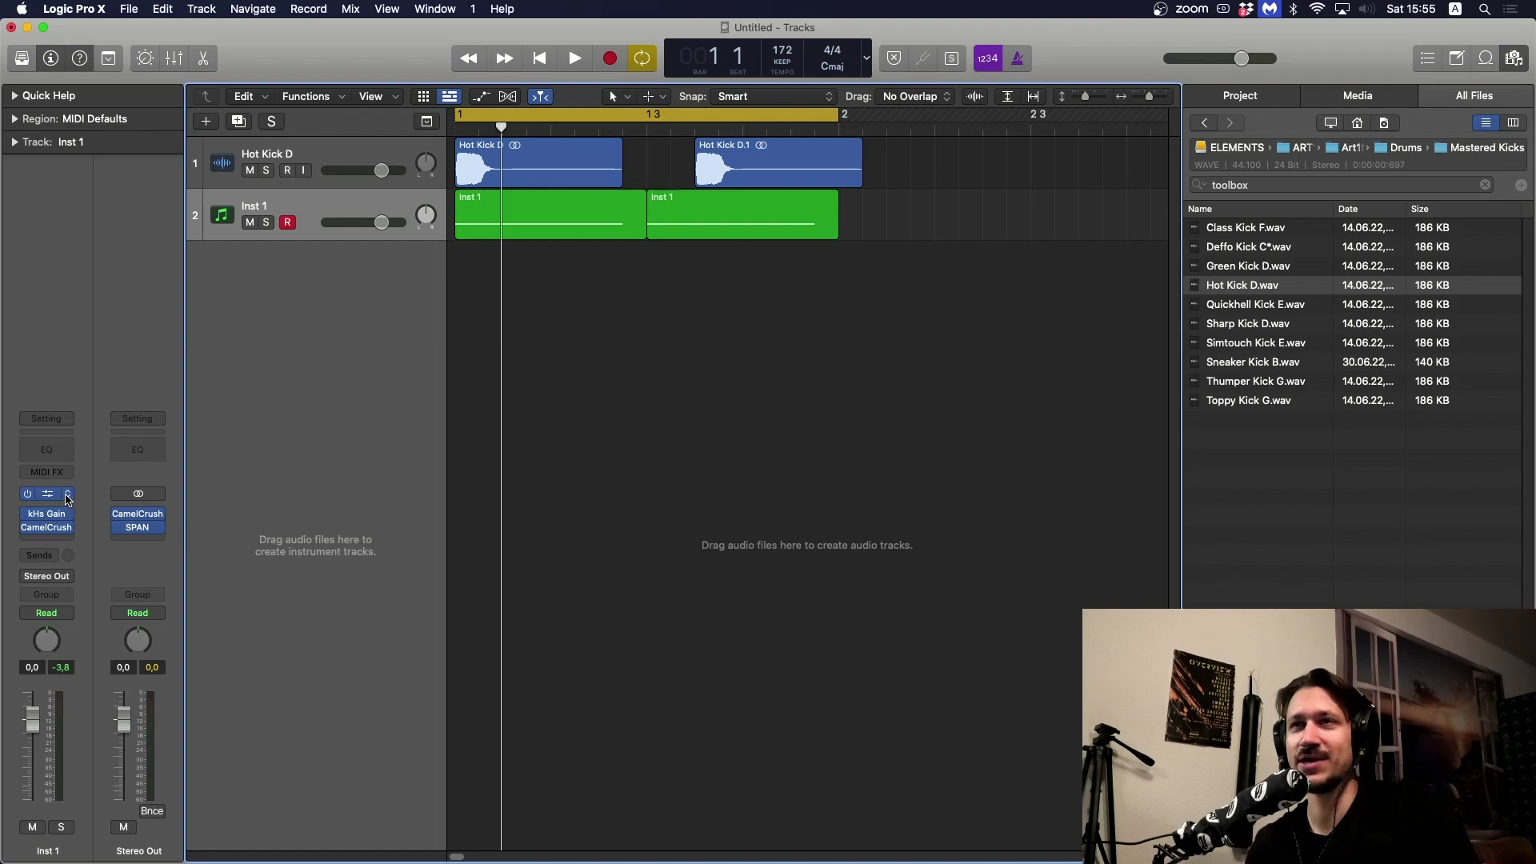
{"action": "left_click", "coordinate": [45, 514]}
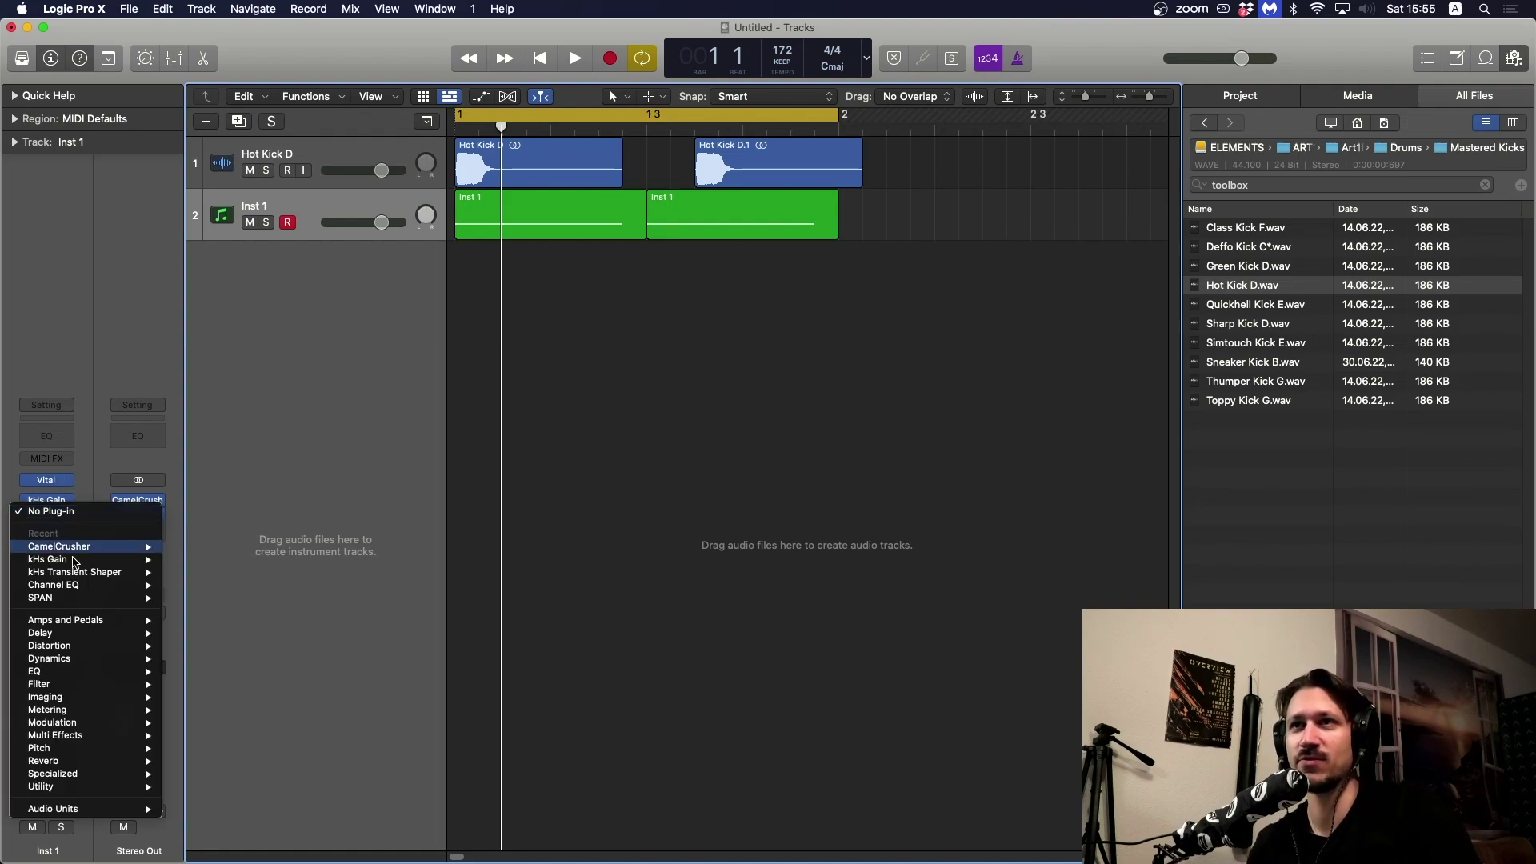
{"action": "mouse_move", "coordinate": [134, 808]}
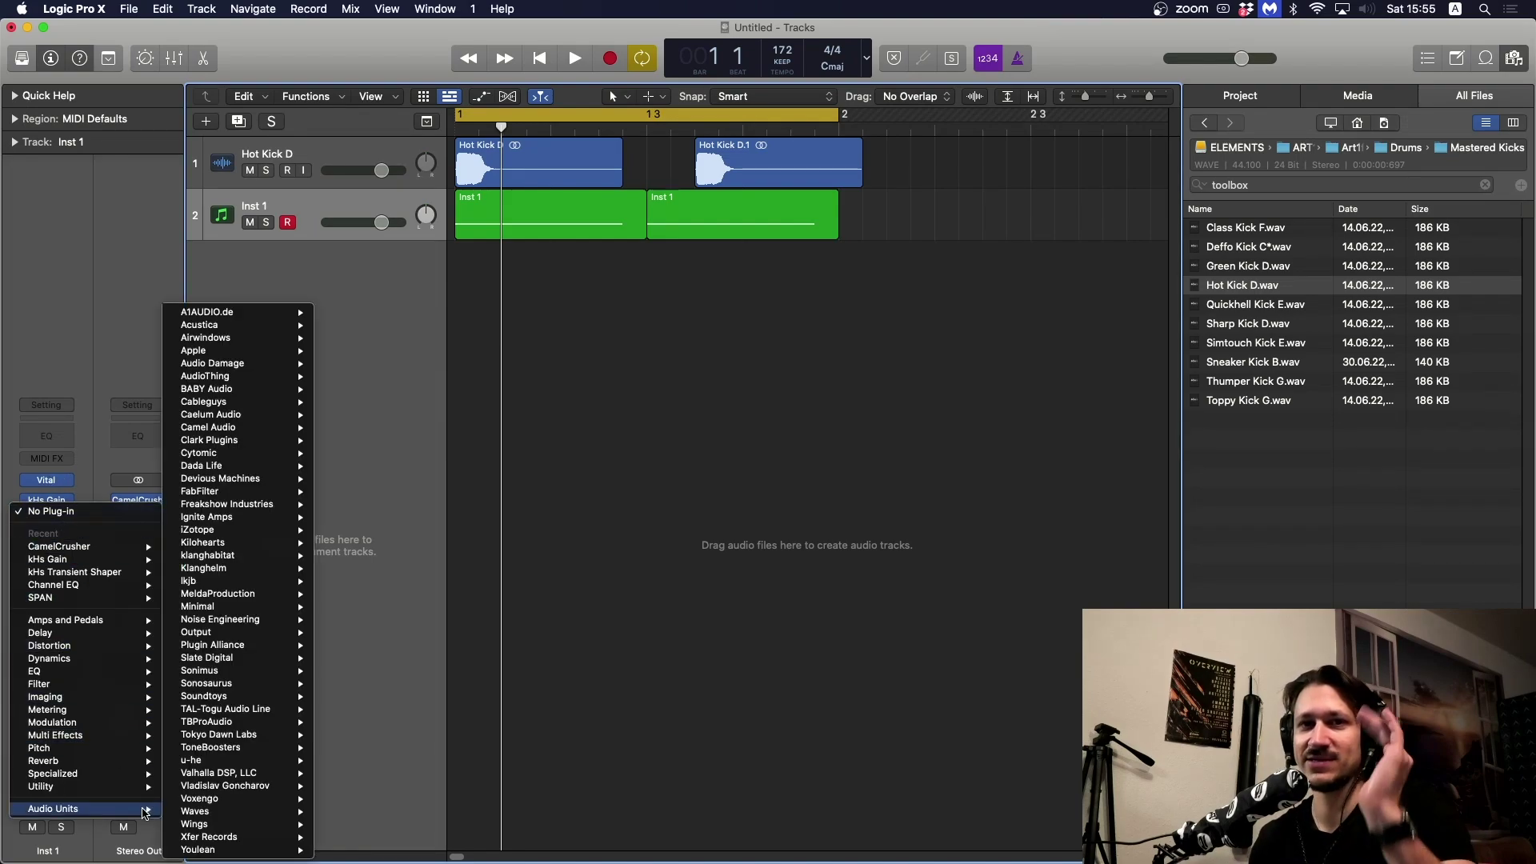
{"action": "mouse_move", "coordinate": [264, 836]}
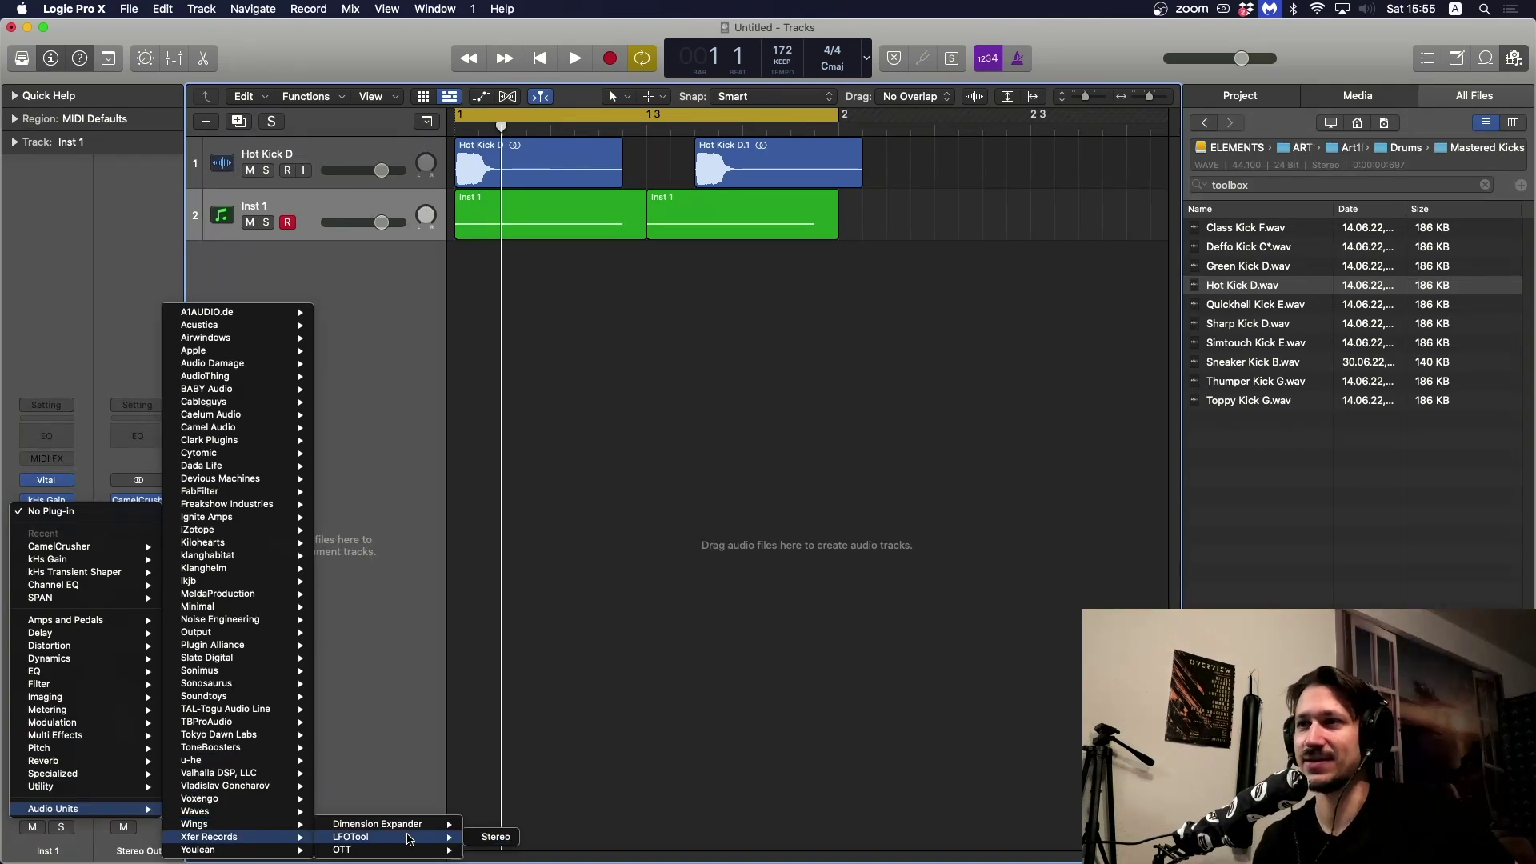
{"action": "left_click", "coordinate": [489, 836]}
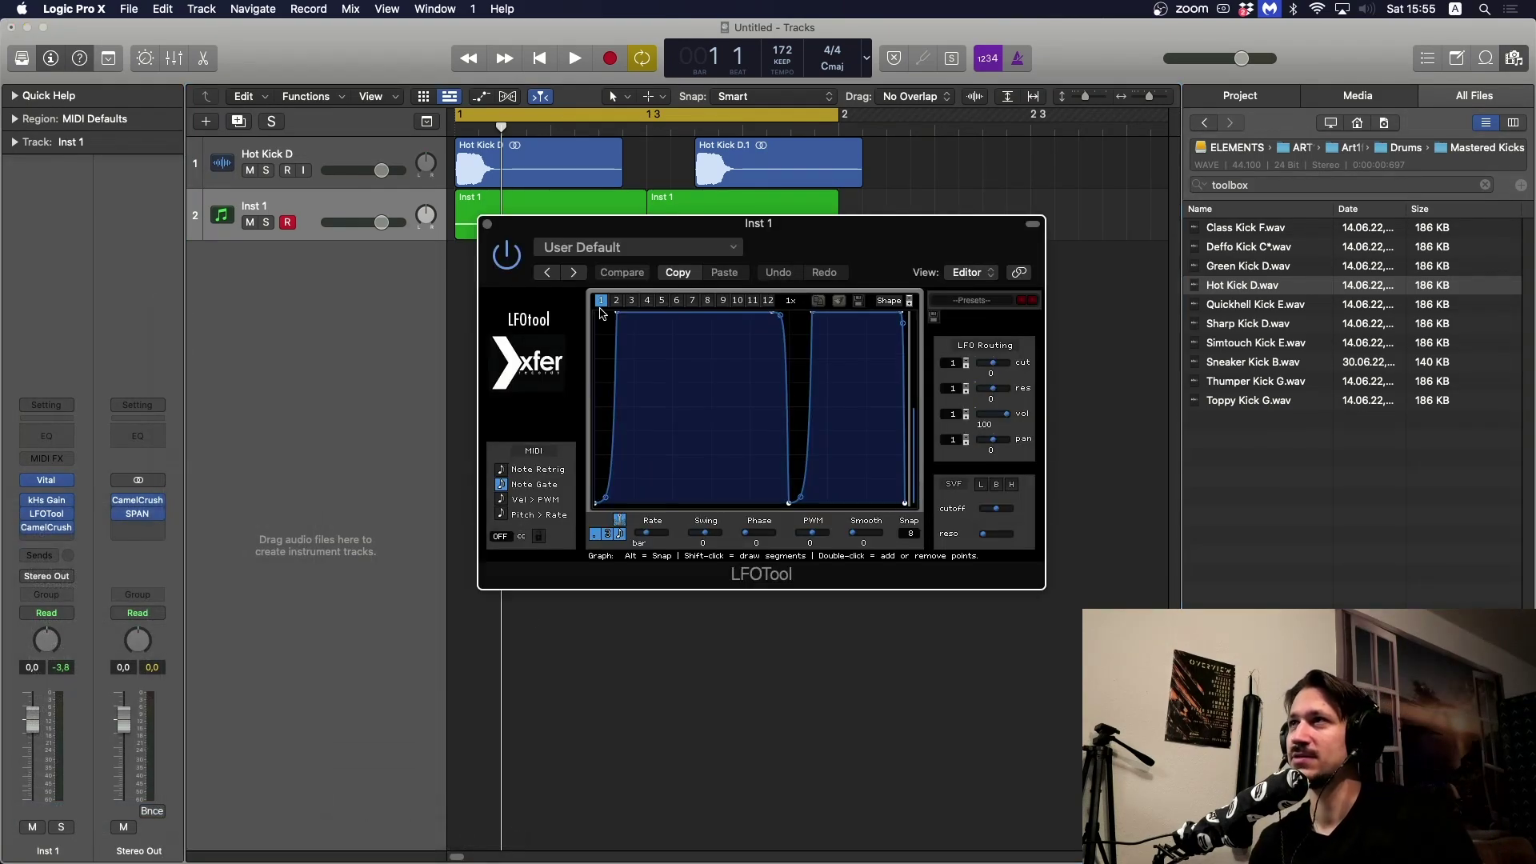
- Narrow both volume dips in LFOTool's curve by moving their upper recovery points earlier, and check the ducking in playback
{"action": "left_click_drag", "start_coordinate": [616, 316], "coordinate": [618, 306]}
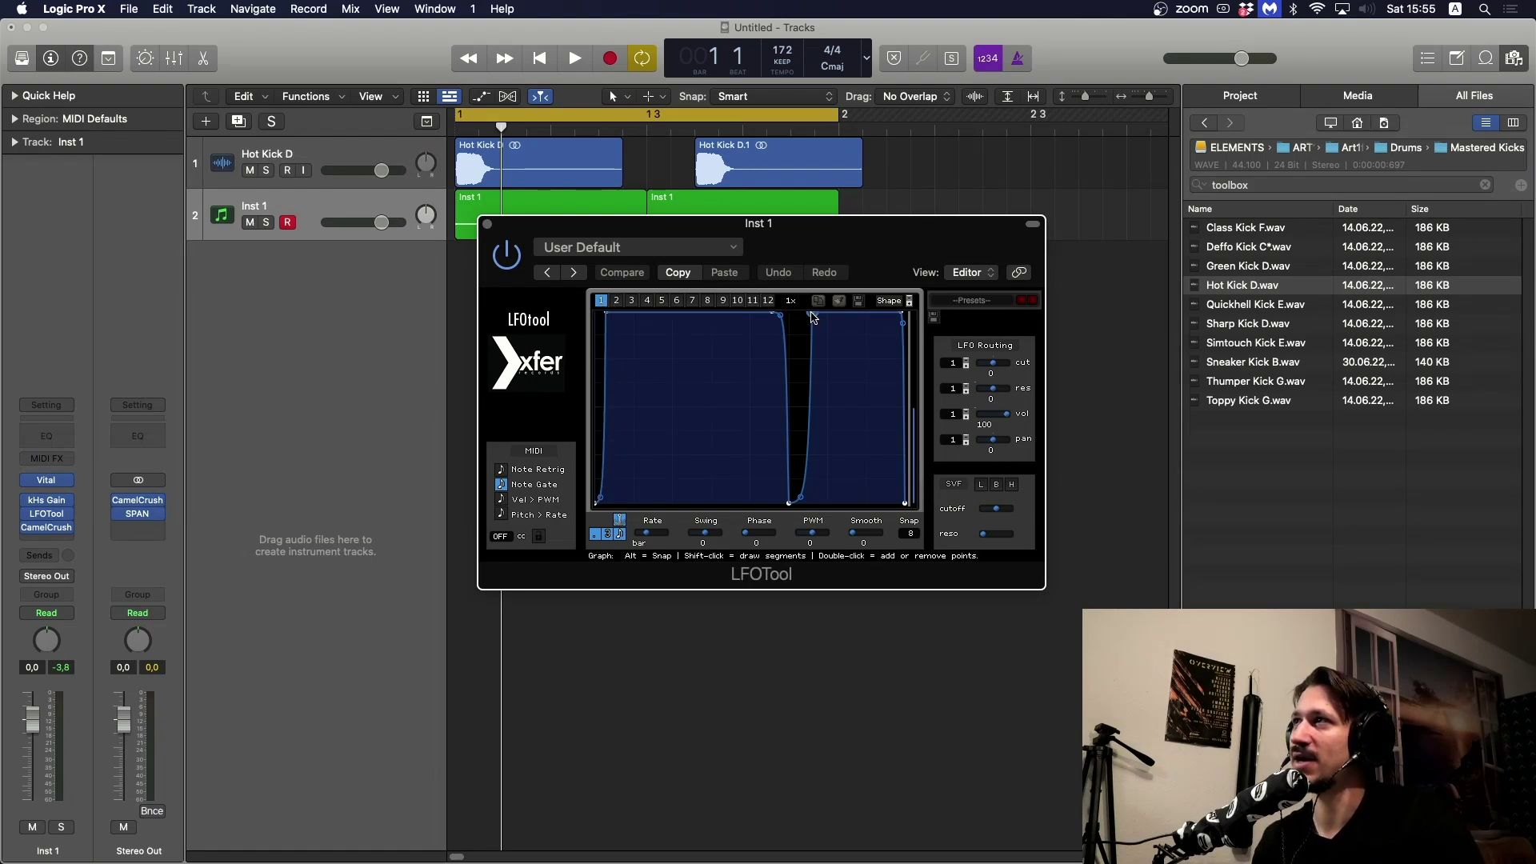
{"action": "left_click_drag", "start_coordinate": [812, 316], "coordinate": [806, 312]}
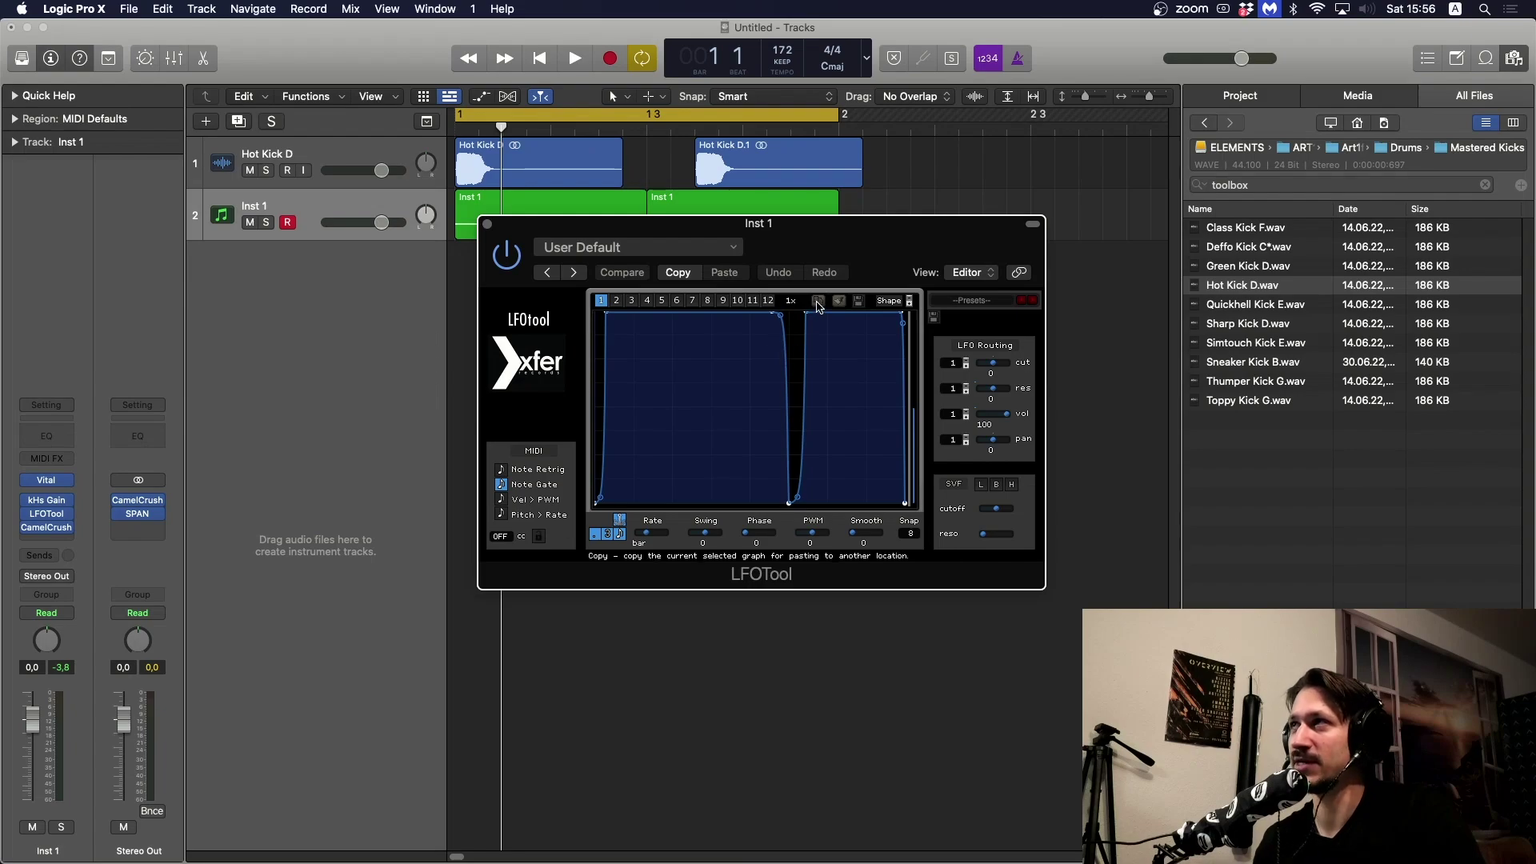
{"action": "left_click_drag", "start_coordinate": [806, 313], "coordinate": [802, 309]}
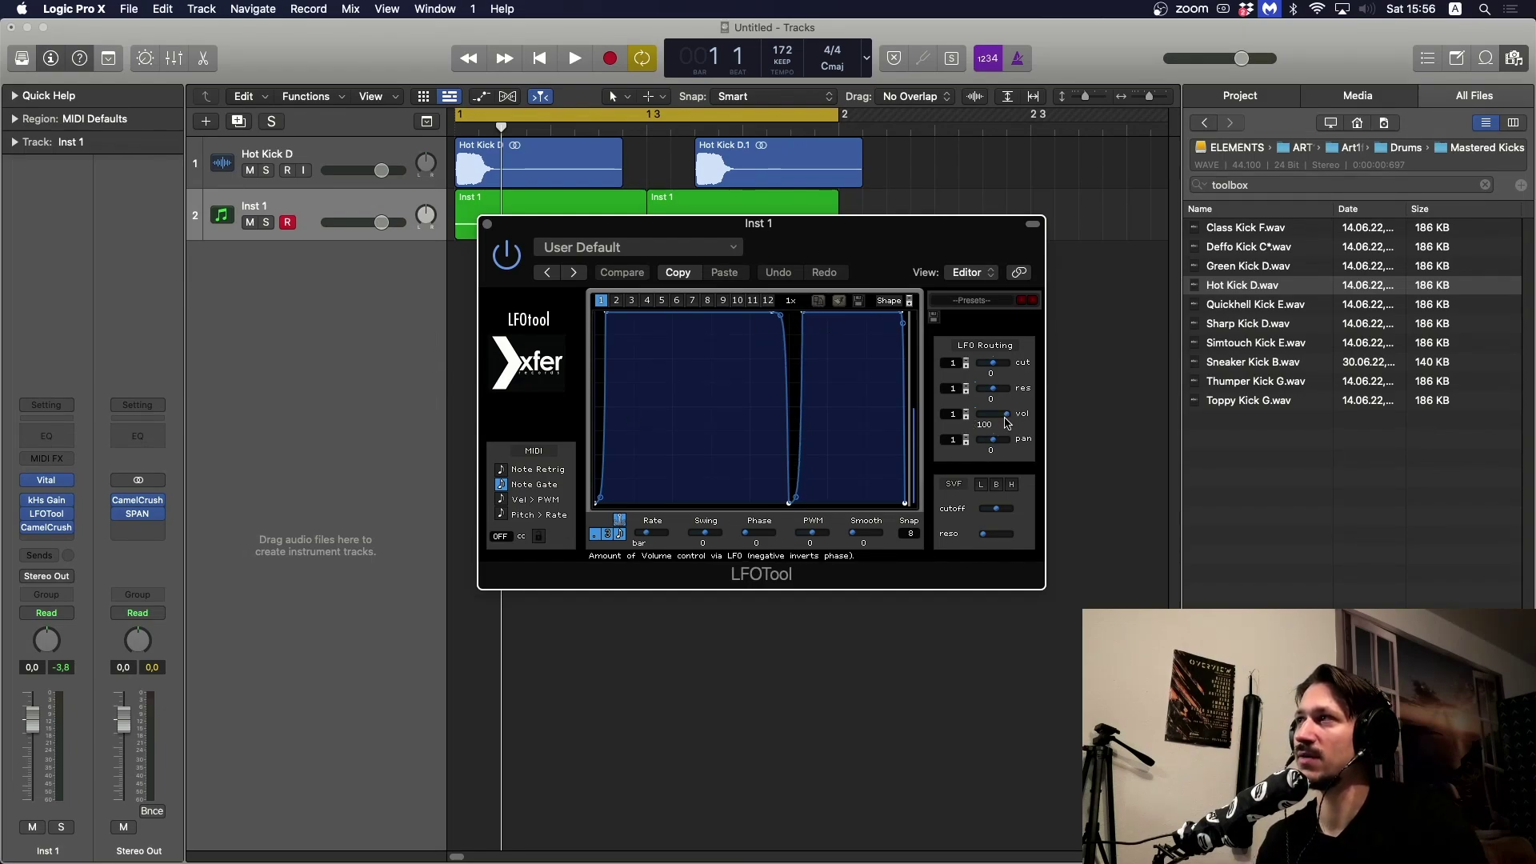
{"action": "key", "text": "space"}
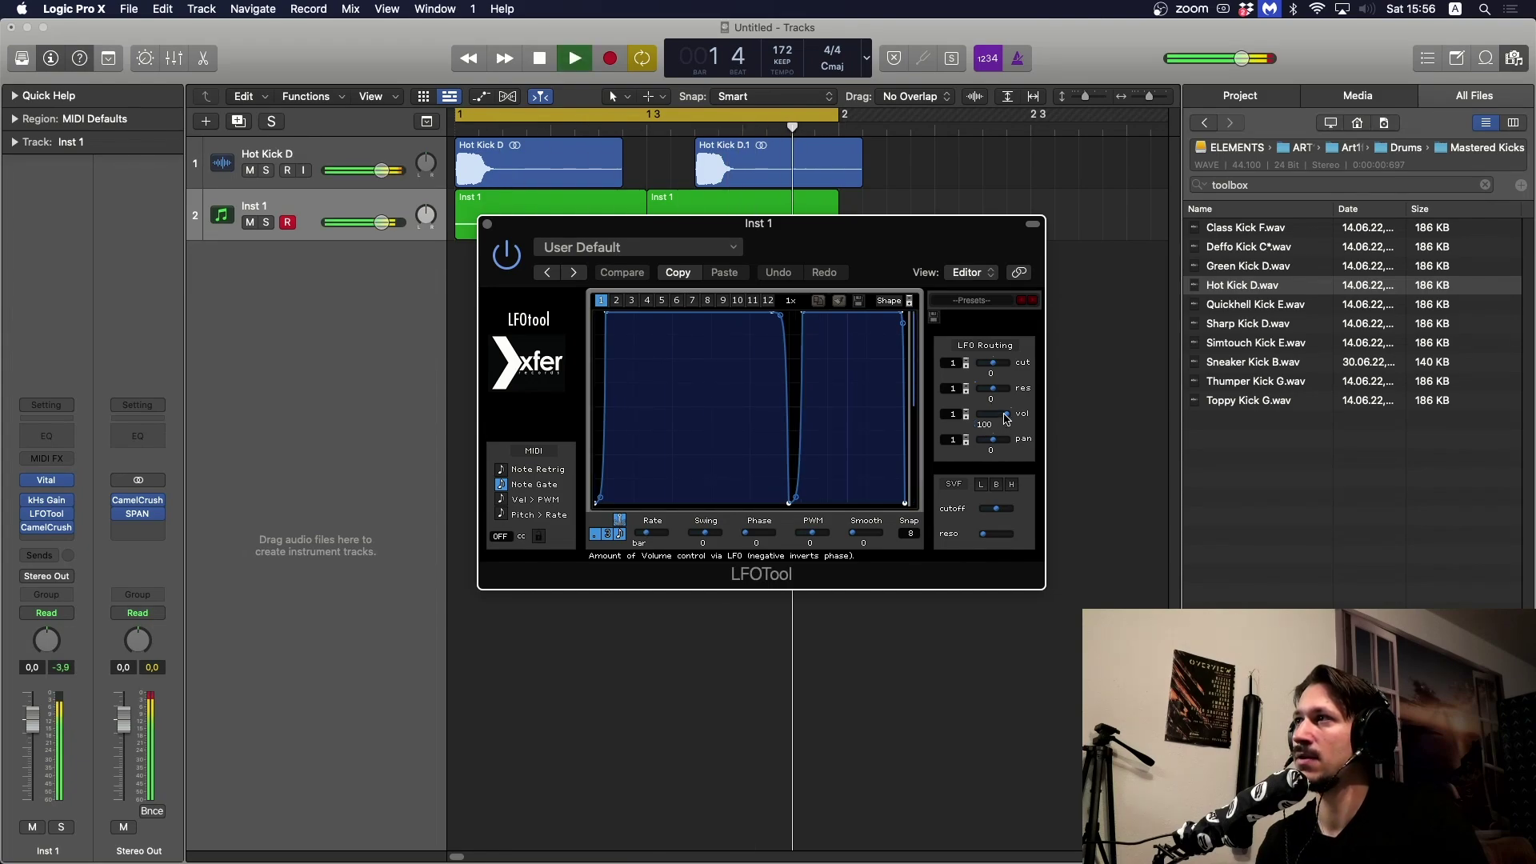
{"action": "key", "text": "space"}
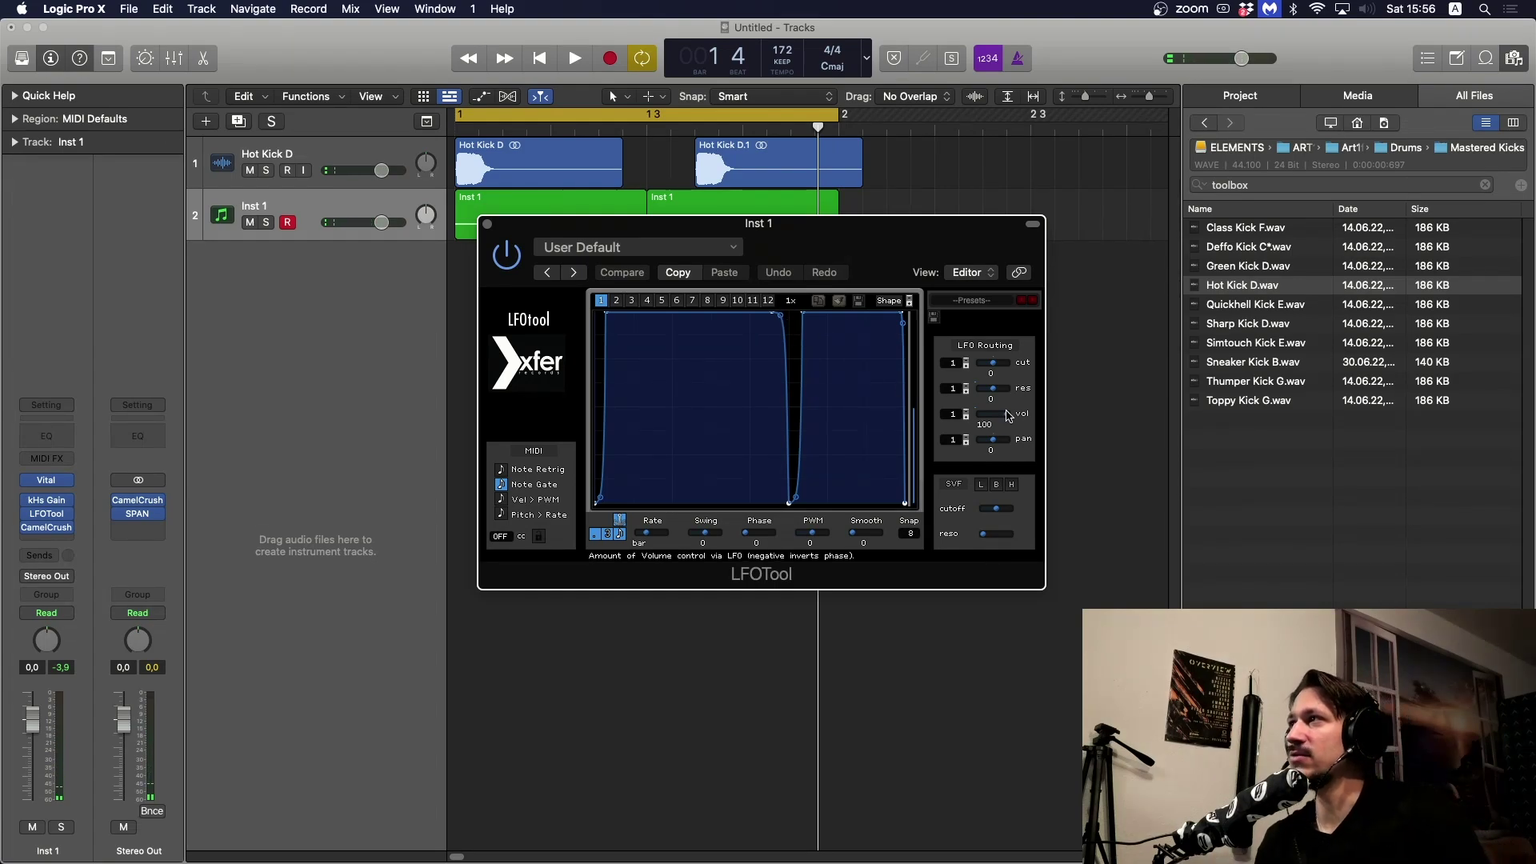
- Set LFOTool's volume modulation amount to 90 while playing the kick and synth, and close the plug-in
{"action": "left_click_drag", "start_coordinate": [1005, 413], "coordinate": [1003, 416]}
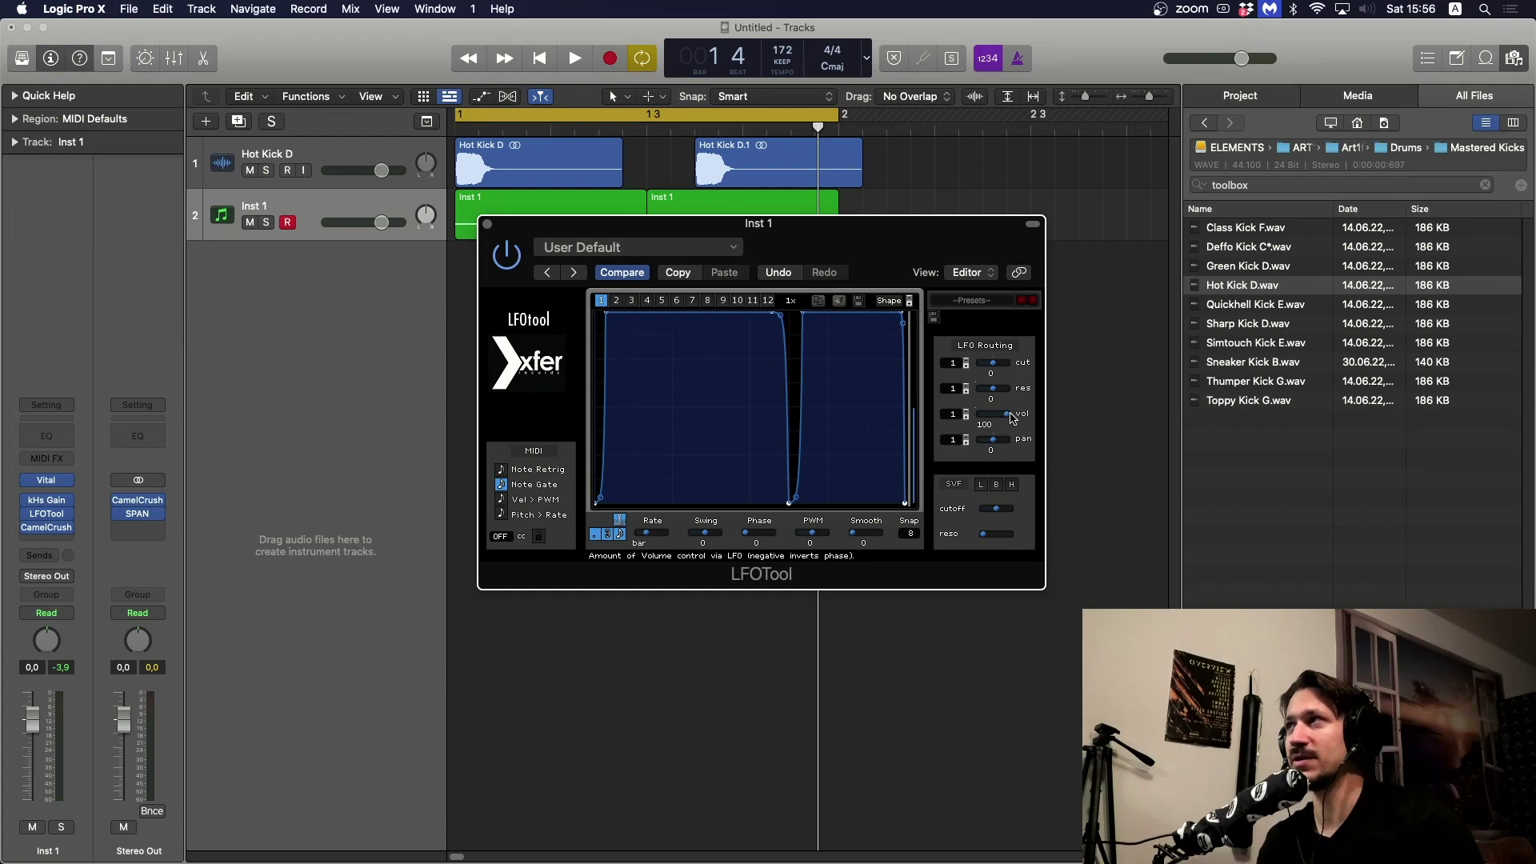
{"action": "key", "text": "space"}
{"action": "left_click_drag", "start_coordinate": [999, 415], "coordinate": [1006, 417]}
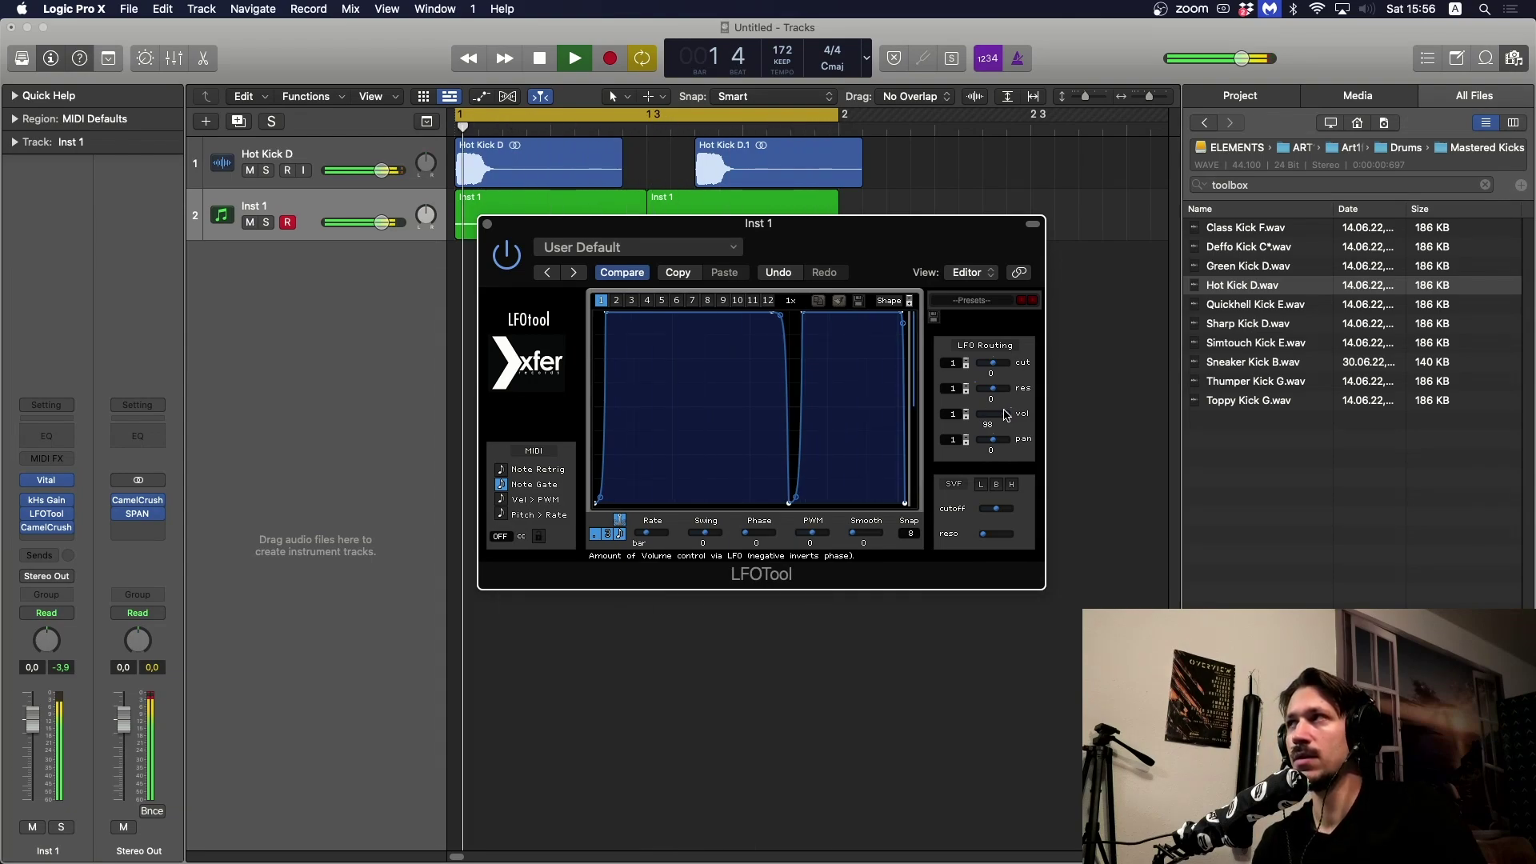
{"action": "key", "text": "space"}
{"action": "left_click", "coordinate": [487, 223]}
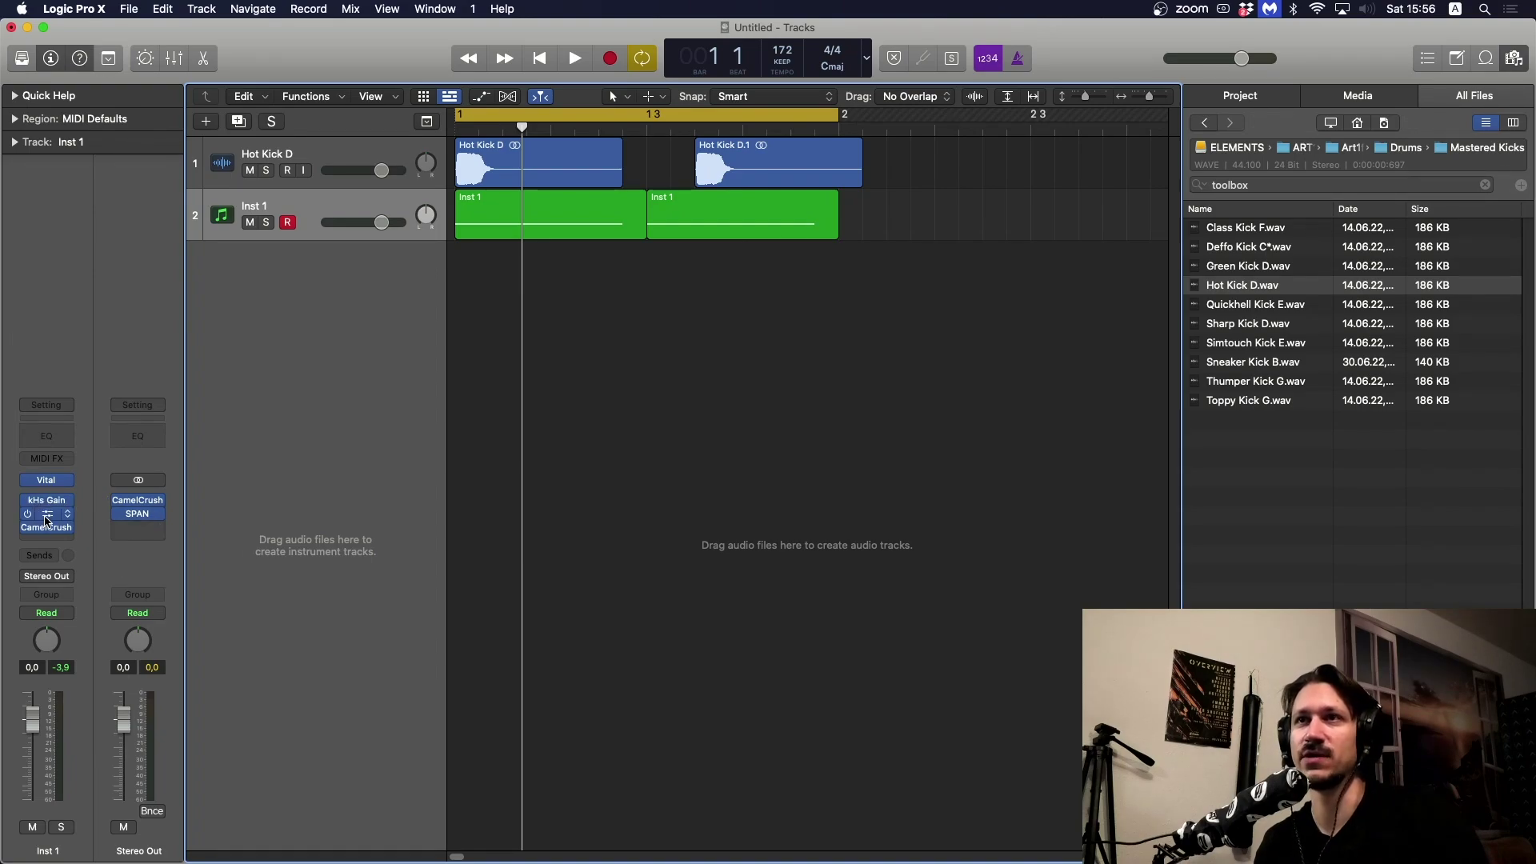
- Enable the second LFOTool below Channel EQ on Inst 1 and set its volume modulation amount to 44, comparing in playback
{"action": "mouse_move", "coordinate": [58, 533]}
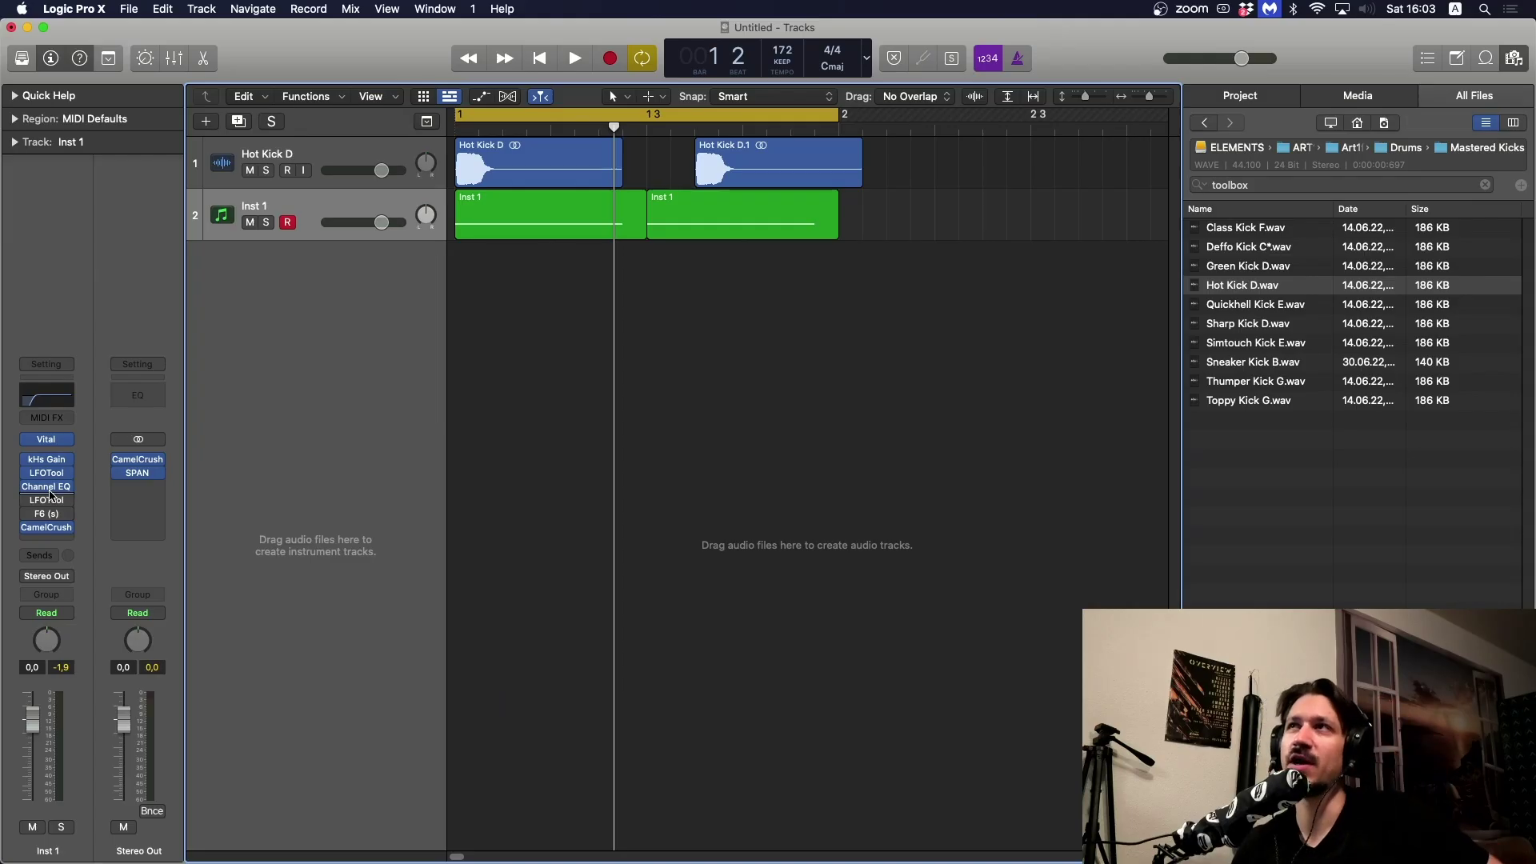
{"action": "mouse_move", "coordinate": [52, 500]}
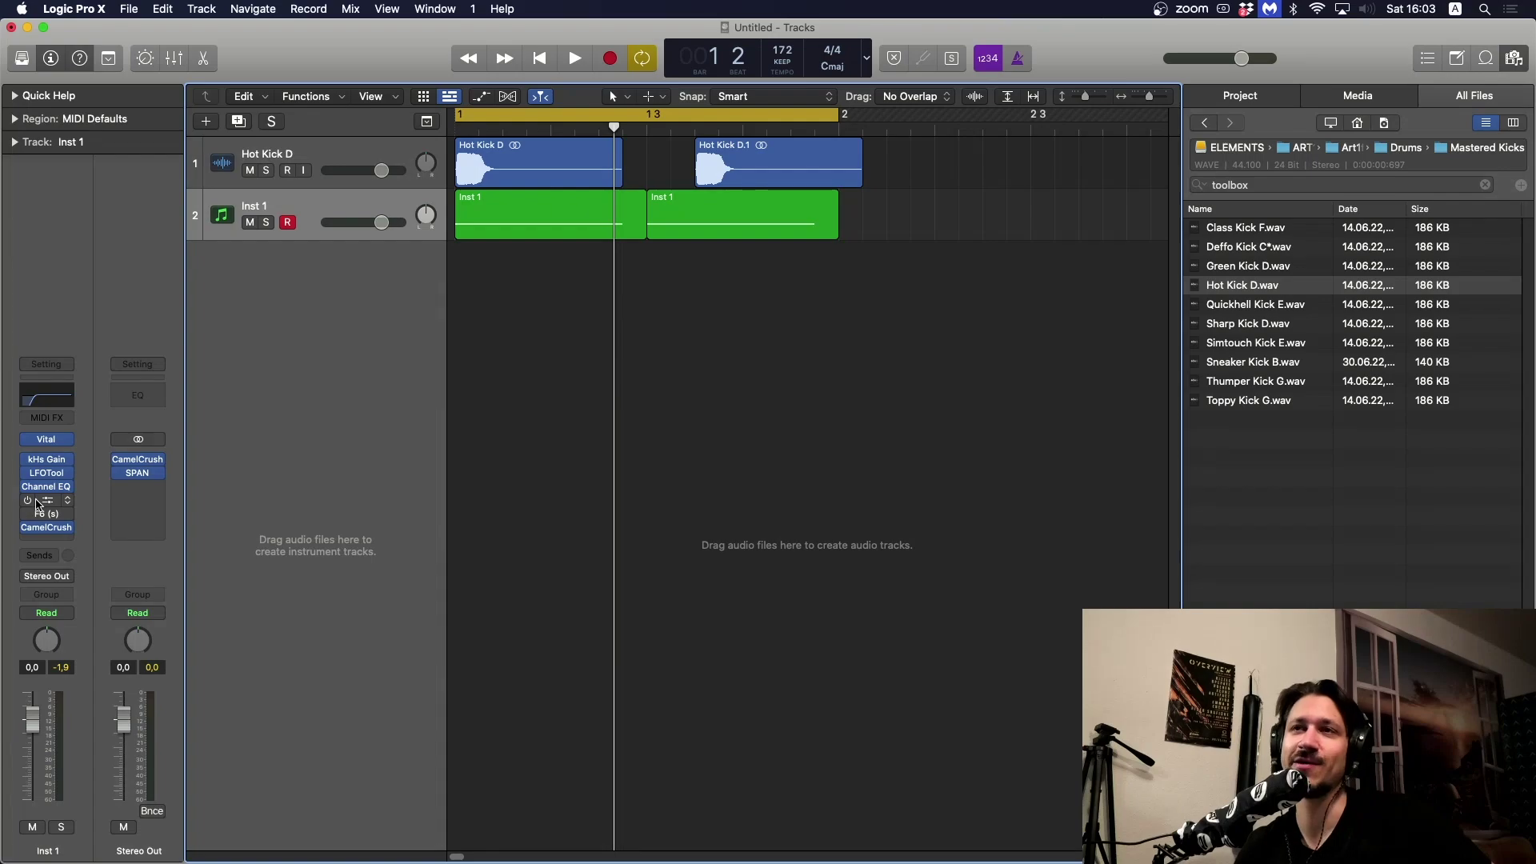
{"action": "left_click", "coordinate": [36, 501]}
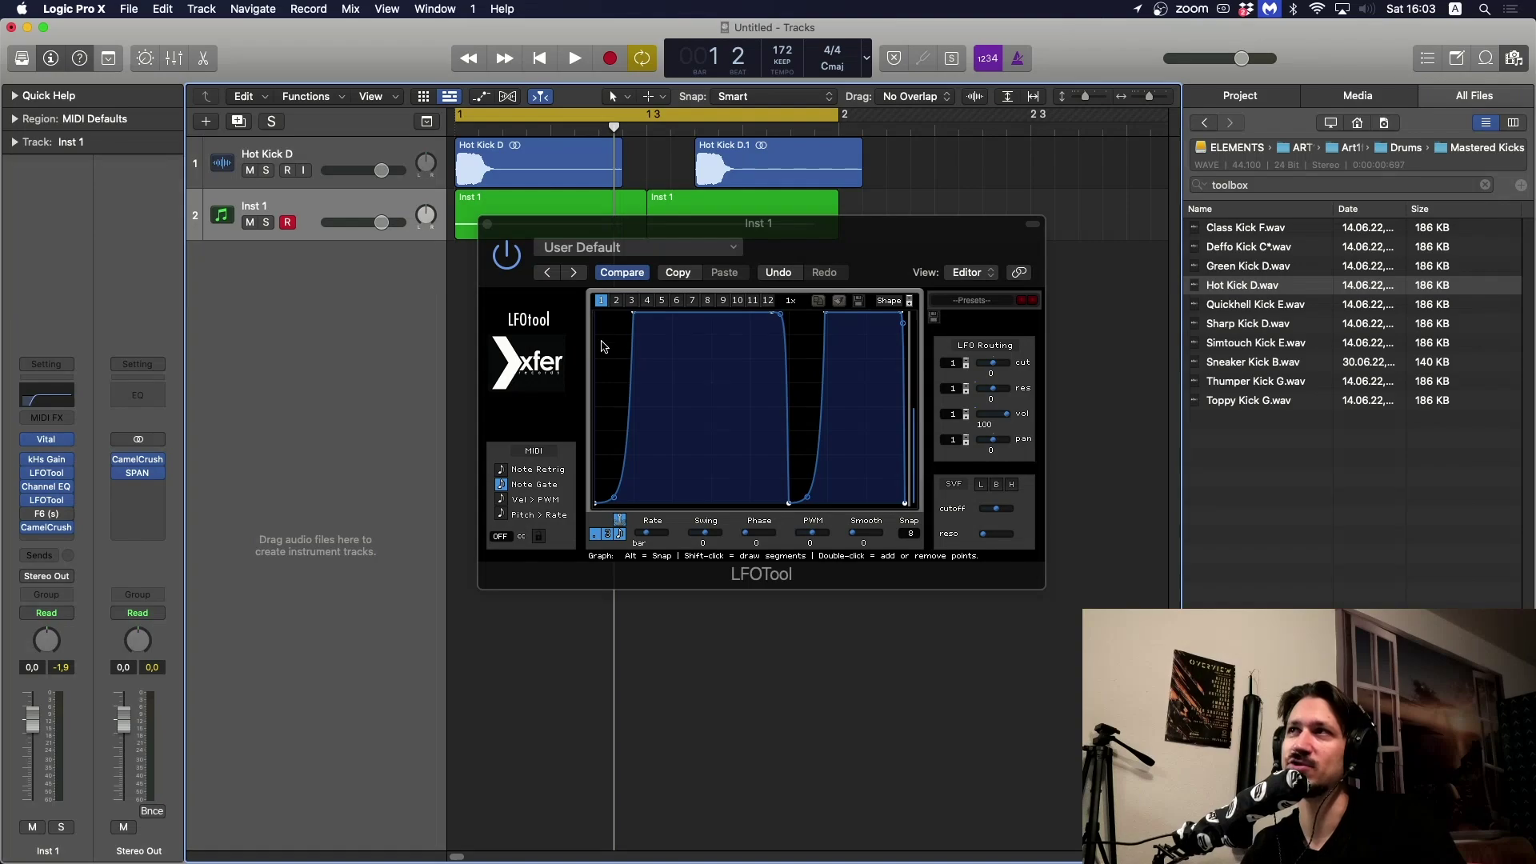
{"action": "key", "text": "space"}
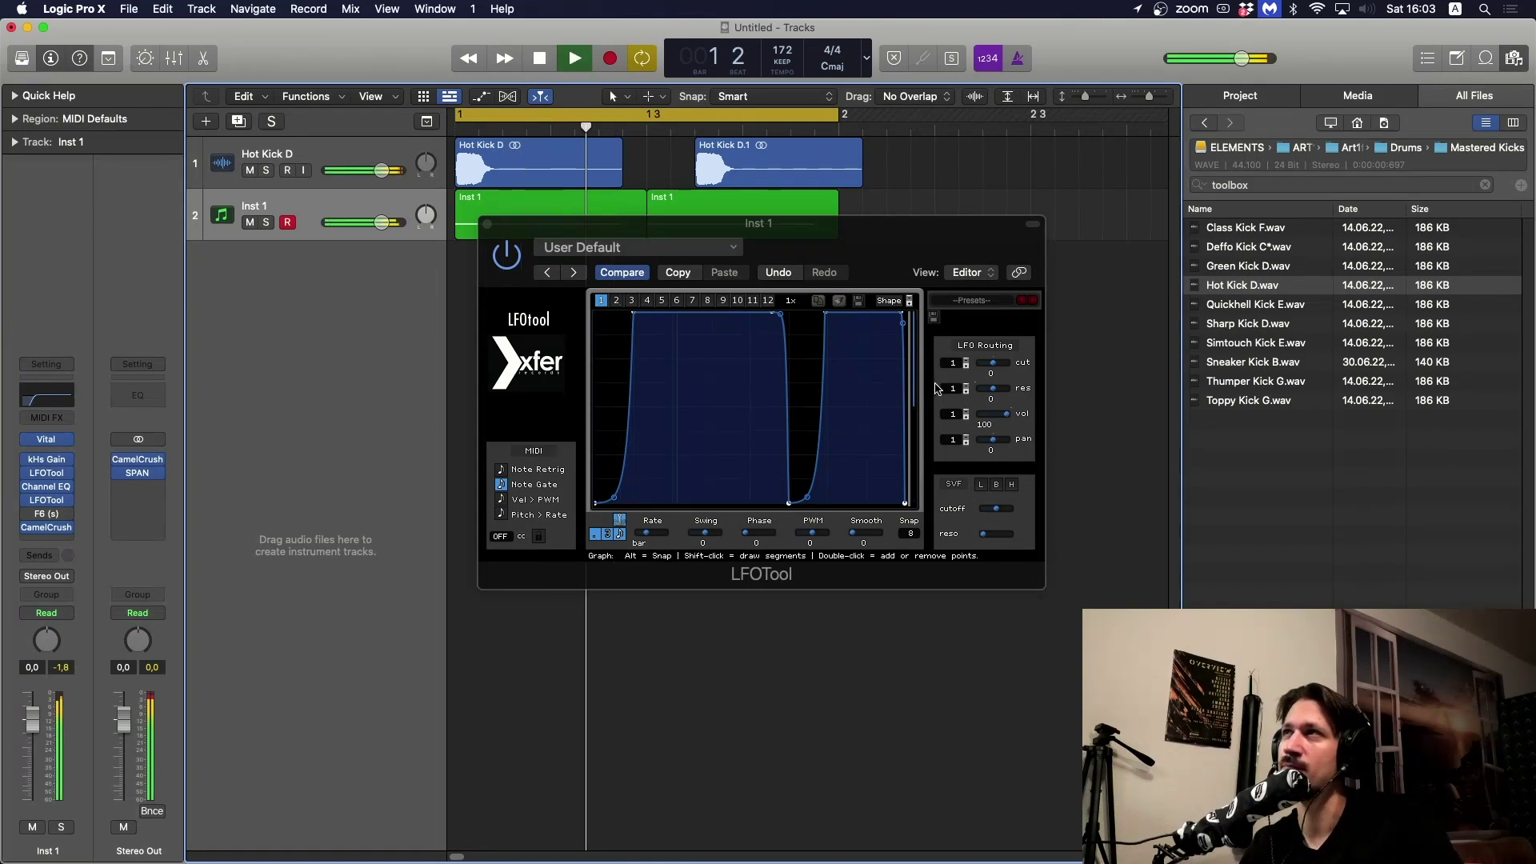
{"action": "key", "text": "space"}
{"action": "left_click_drag", "start_coordinate": [1002, 414], "coordinate": [964, 422]}
{"action": "key", "text": "space"}
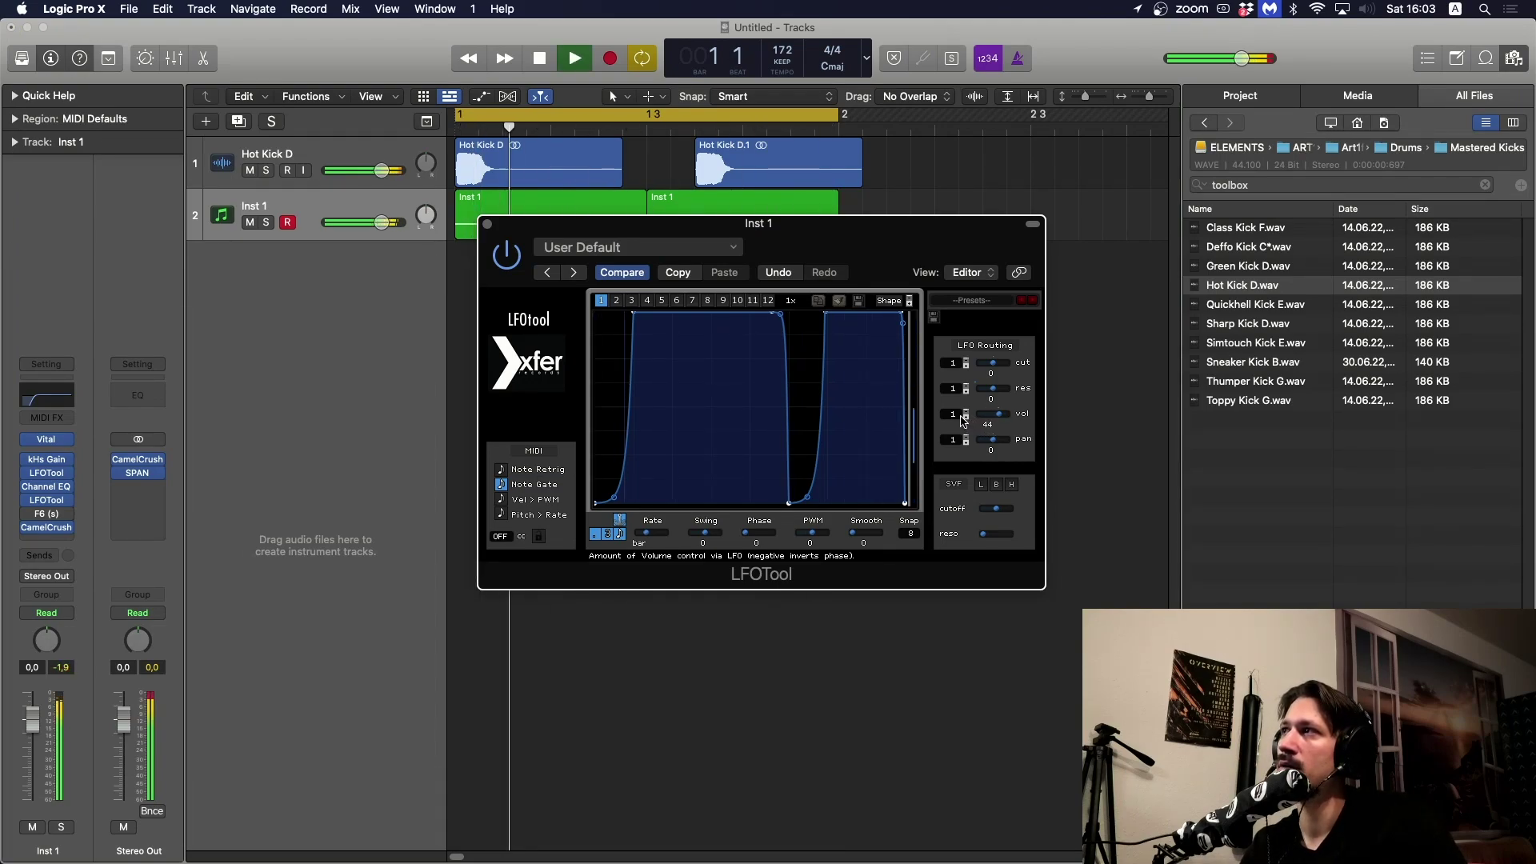
- Set the second LFOTool's volume modulation amount to 39, auditioning the change with the kick and synth playing
{"action": "key", "text": "space"}
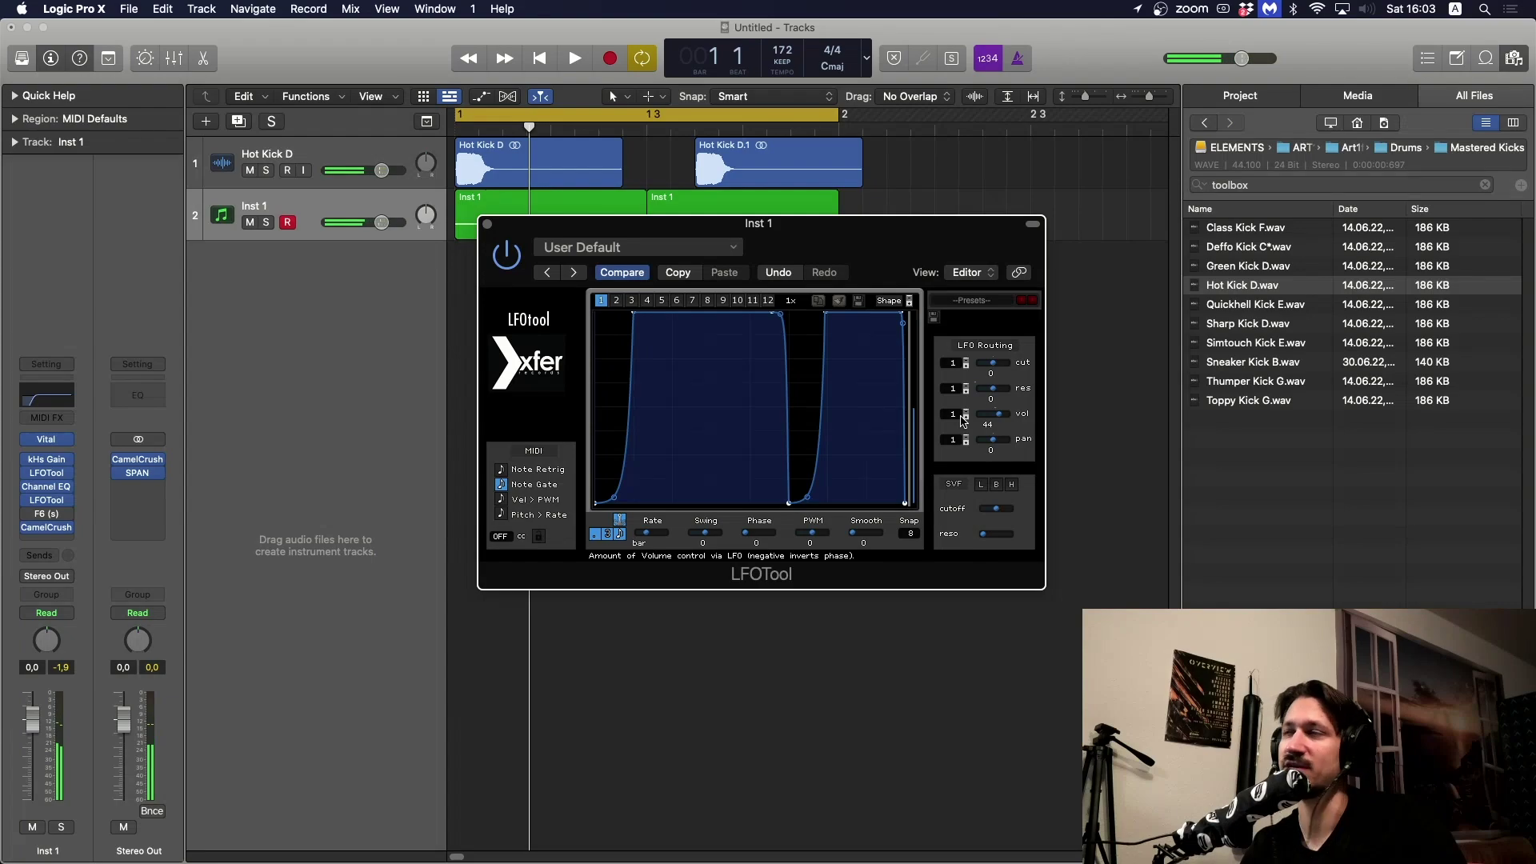
{"action": "key", "text": "space"}
{"action": "left_click_drag", "start_coordinate": [962, 422], "coordinate": [955, 418]}
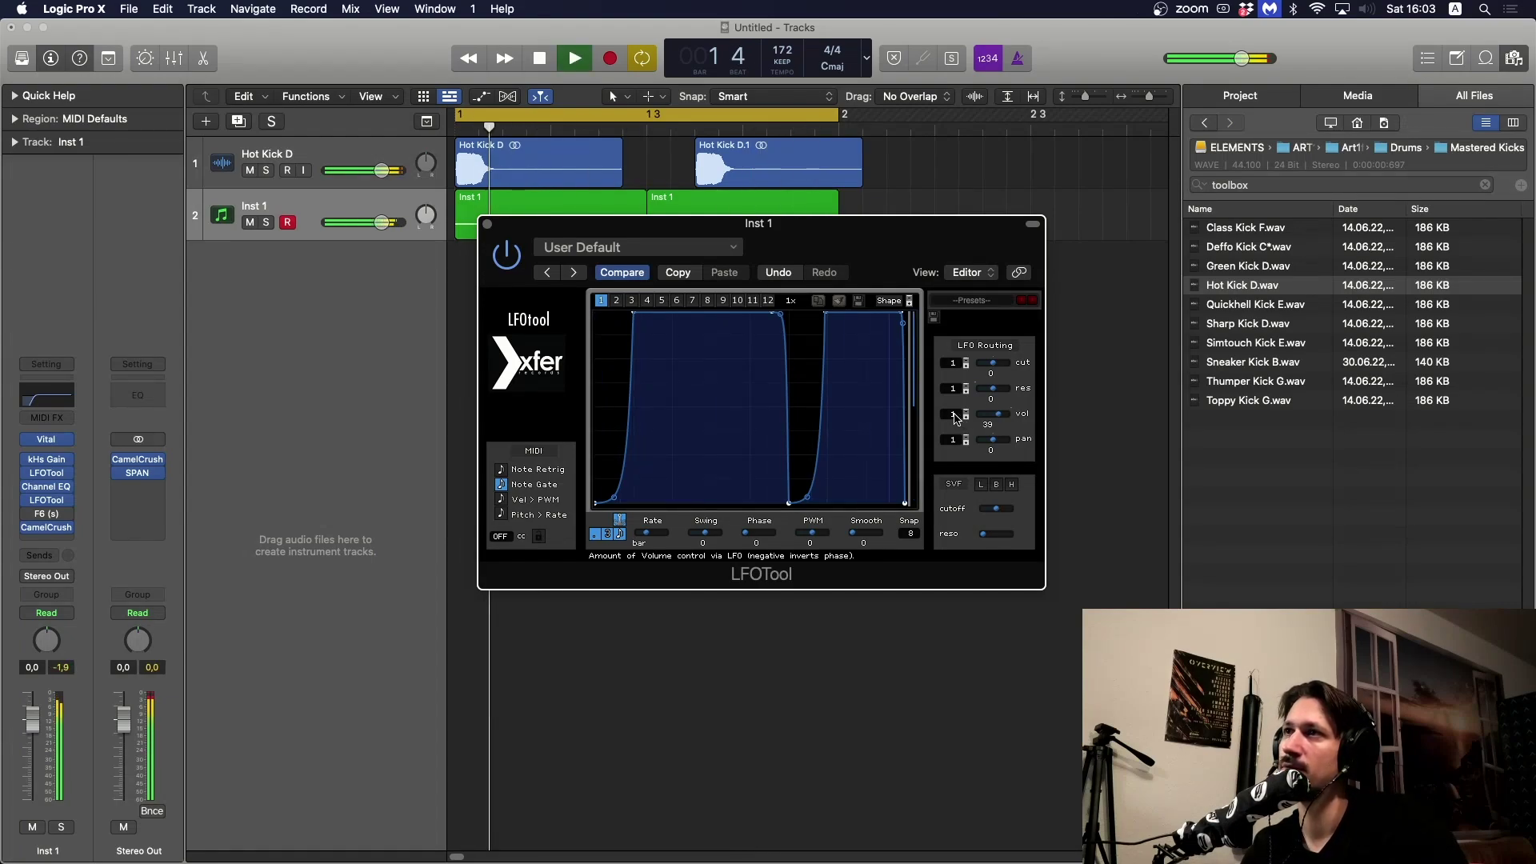
{"action": "key", "text": "space"}
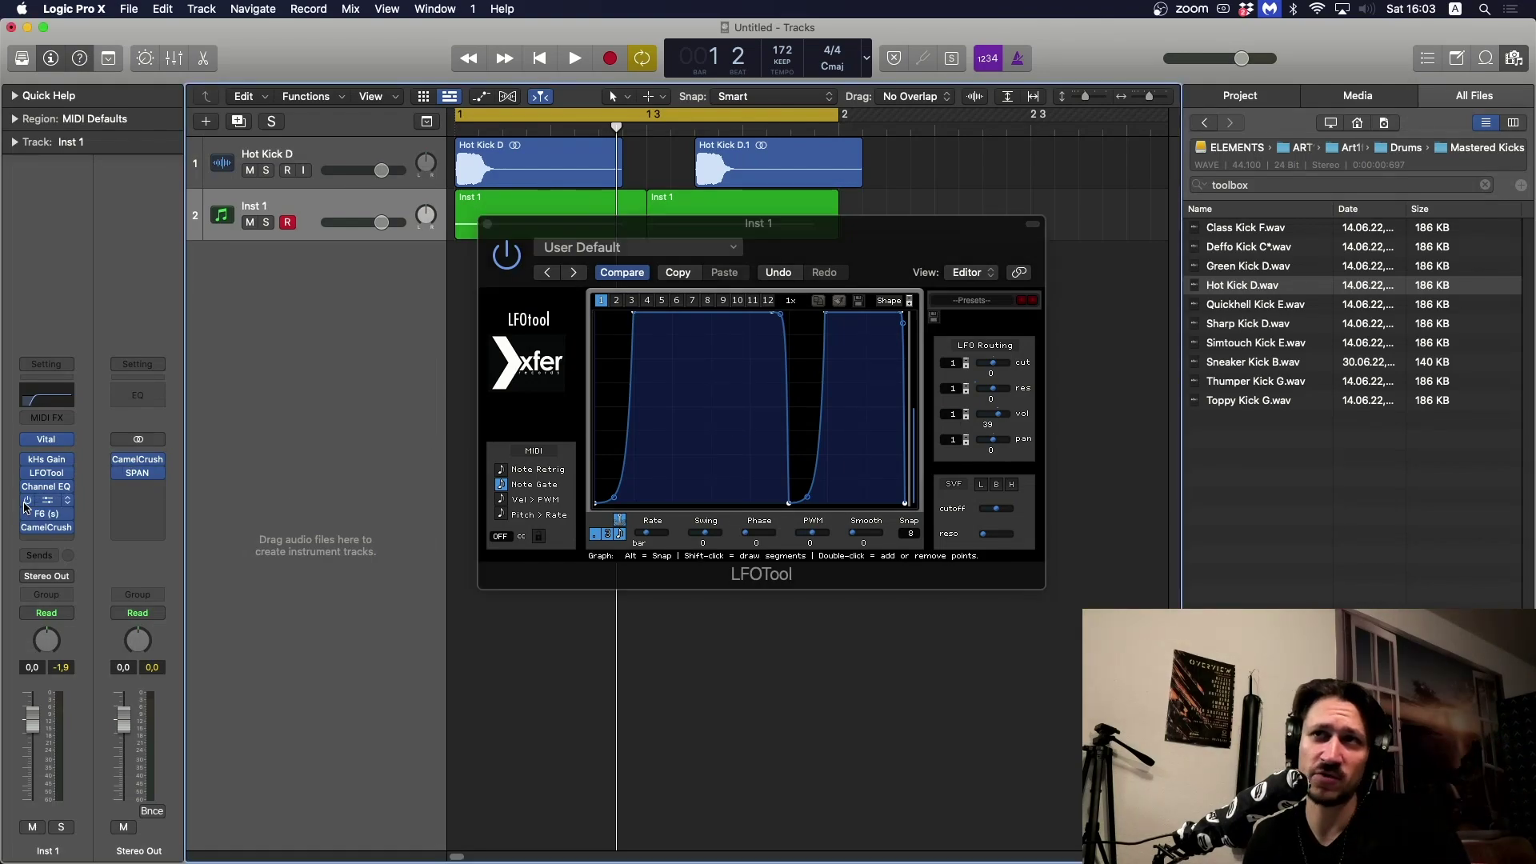
- Enable the White Noise sampler in Vital on Inst 1, set its level to 0.008 during playback, and close Vital
{"action": "left_click", "coordinate": [45, 439]}
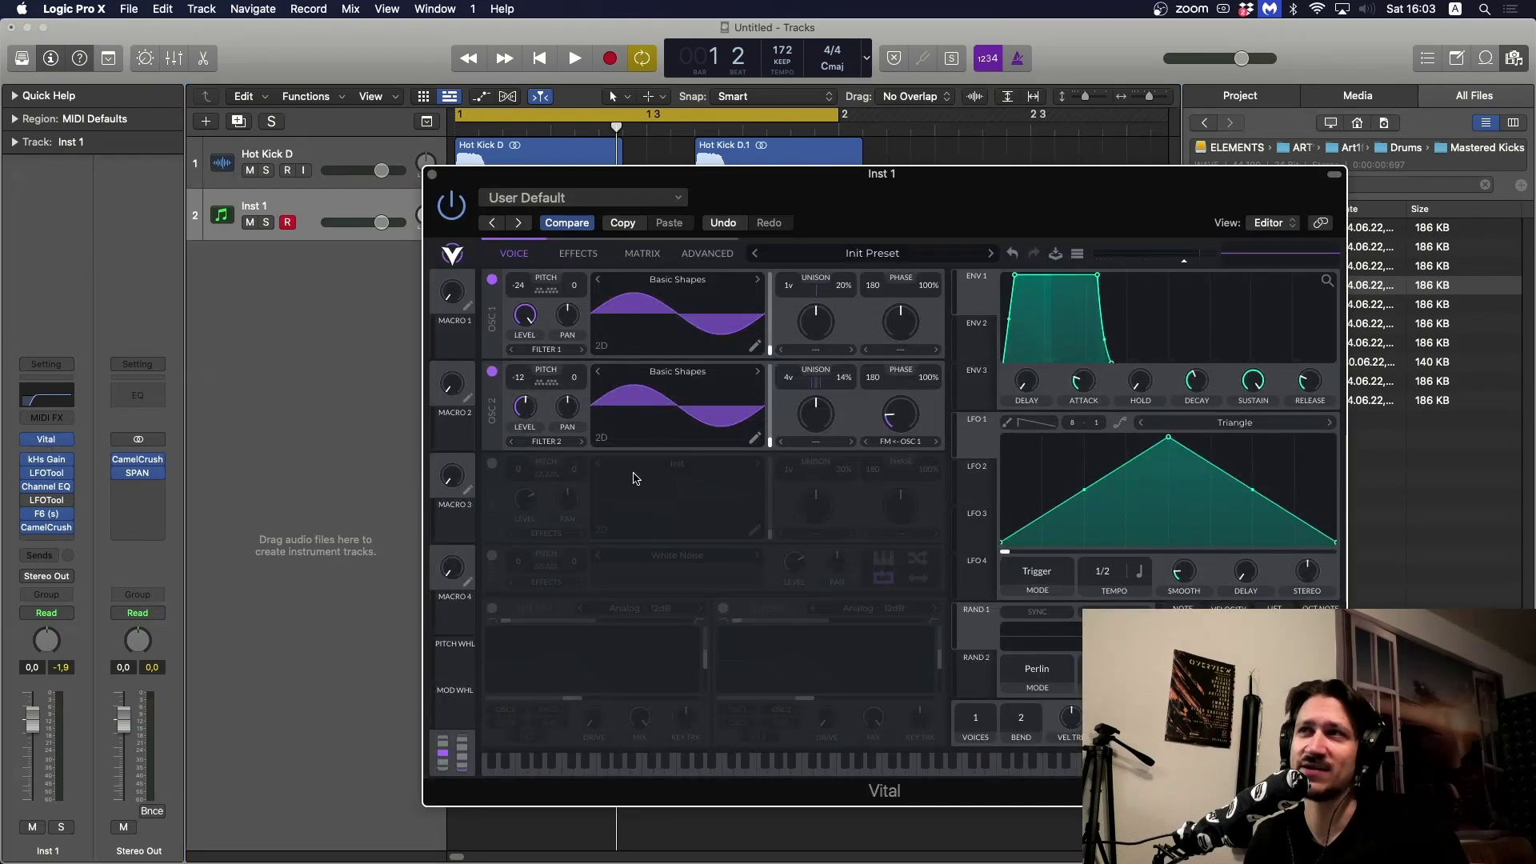
{"action": "left_click", "coordinate": [492, 555]}
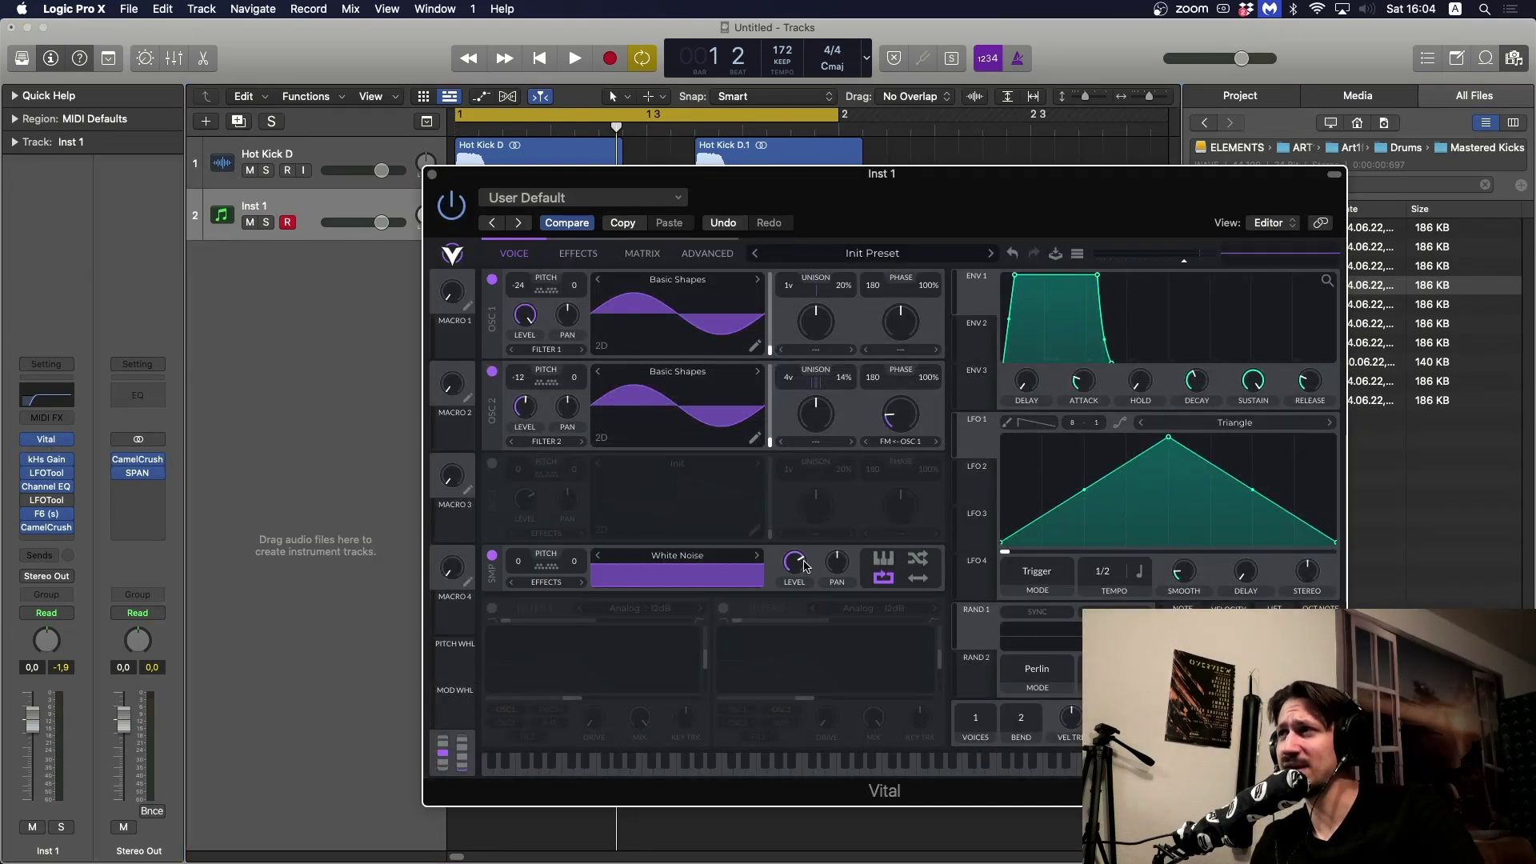
{"action": "key", "text": "space"}
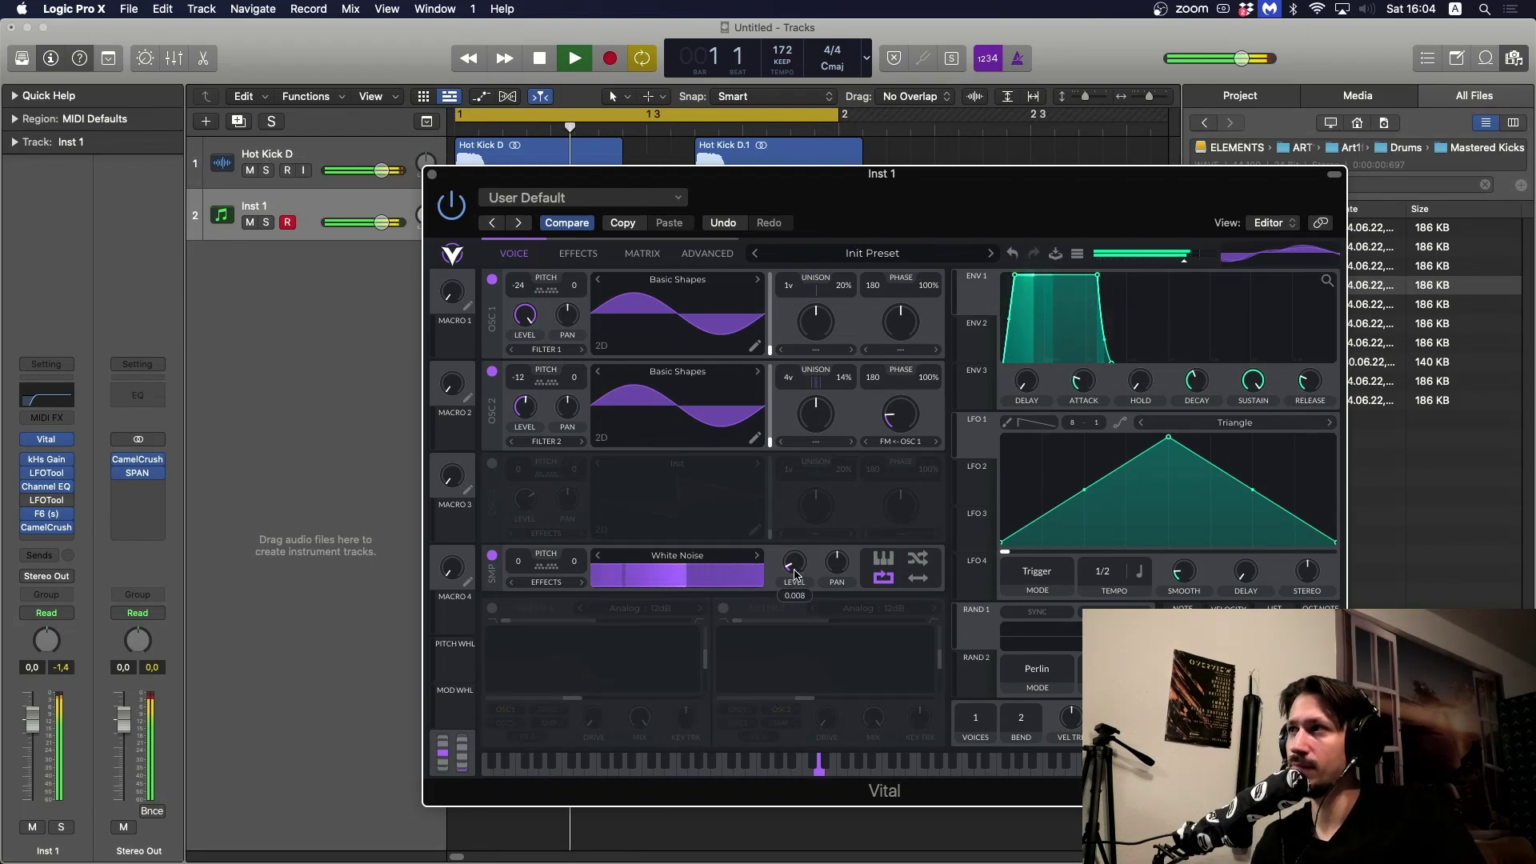
{"action": "key", "text": "space"}
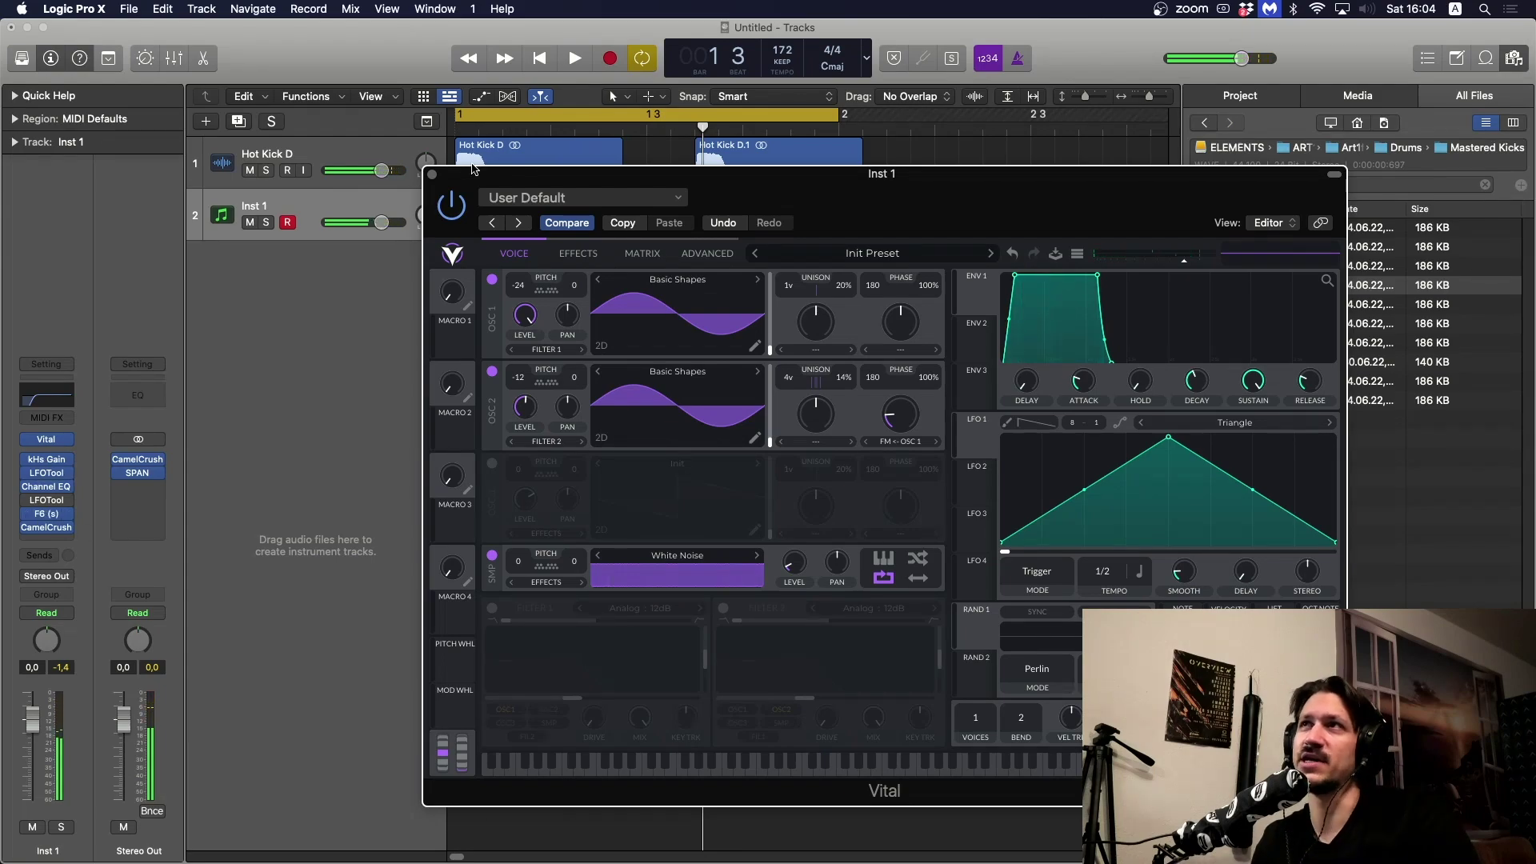
{"action": "left_click", "coordinate": [433, 174]}
- Open the F6 dynamic EQ on Inst 1, clear the LFOTool window away, and reposition the F6 window
{"action": "left_click", "coordinate": [47, 500]}
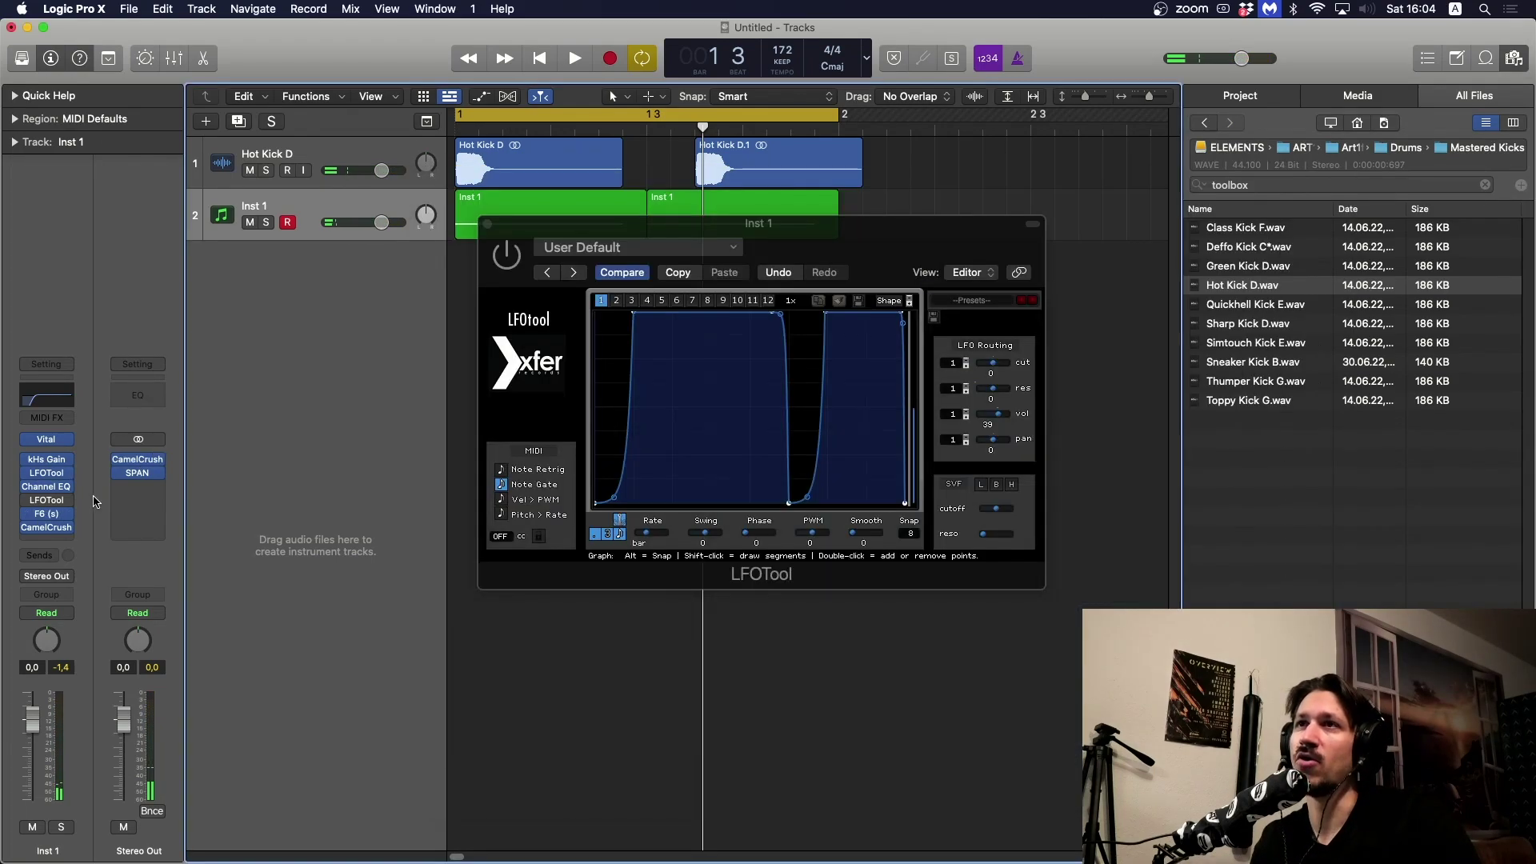
{"action": "left_click", "coordinate": [47, 515]}
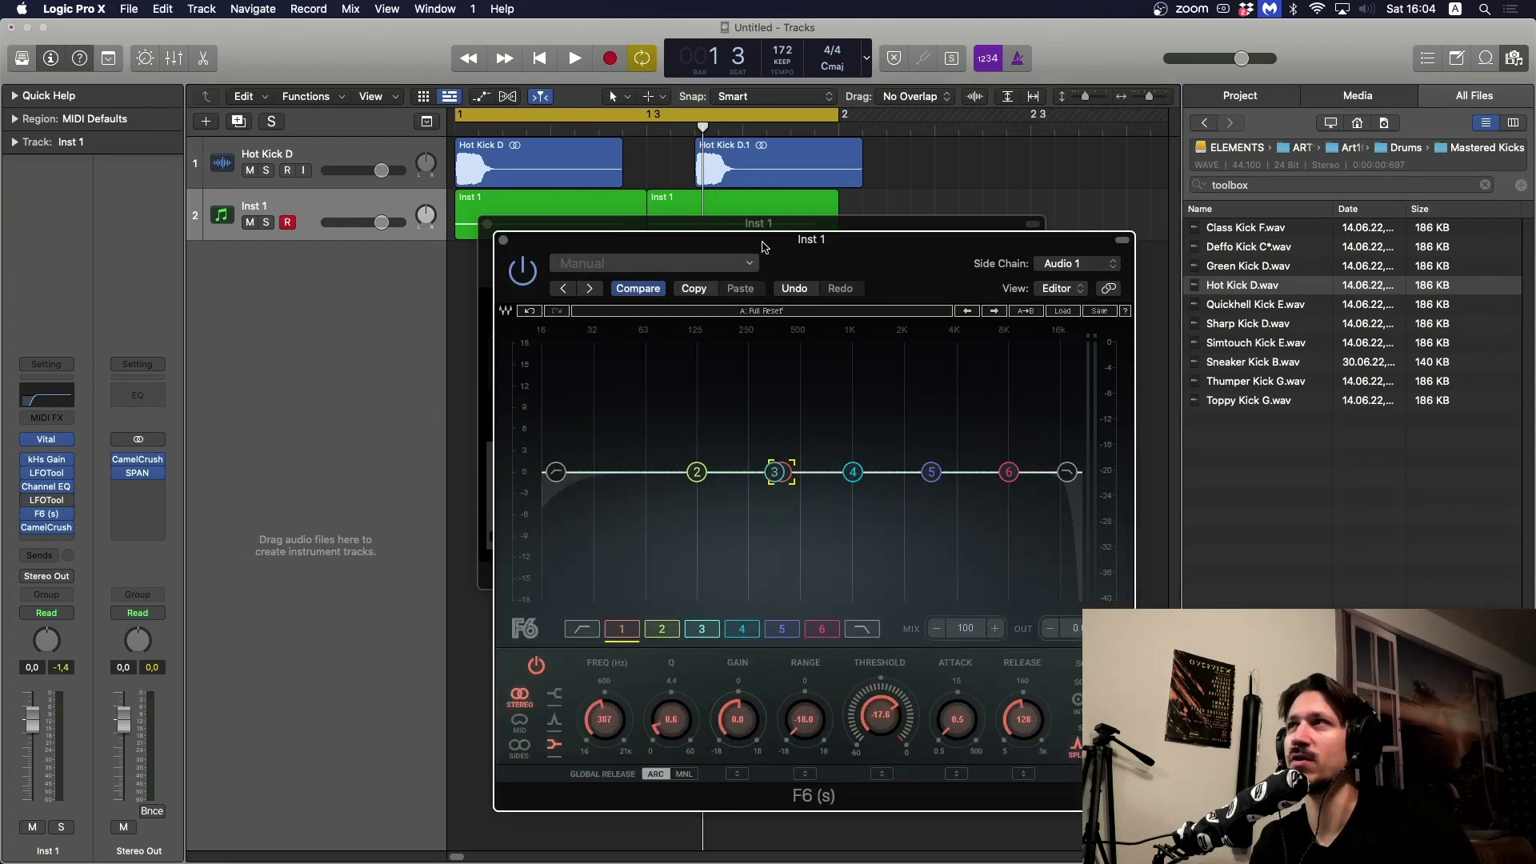
{"action": "left_click_drag", "start_coordinate": [764, 245], "coordinate": [598, 165]}
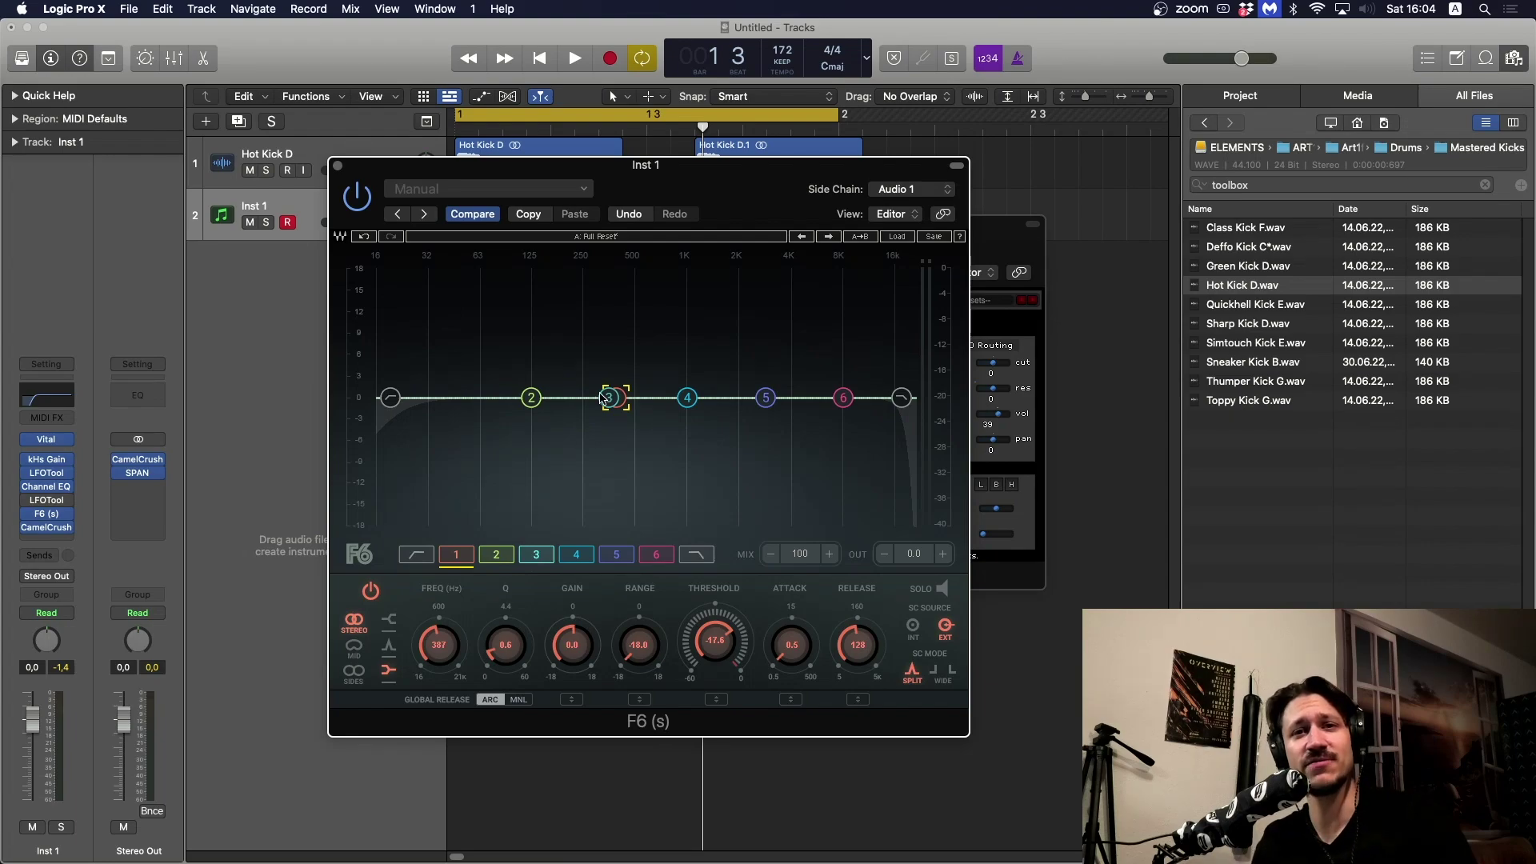
{"action": "left_click_drag", "start_coordinate": [573, 164], "coordinate": [503, 156]}
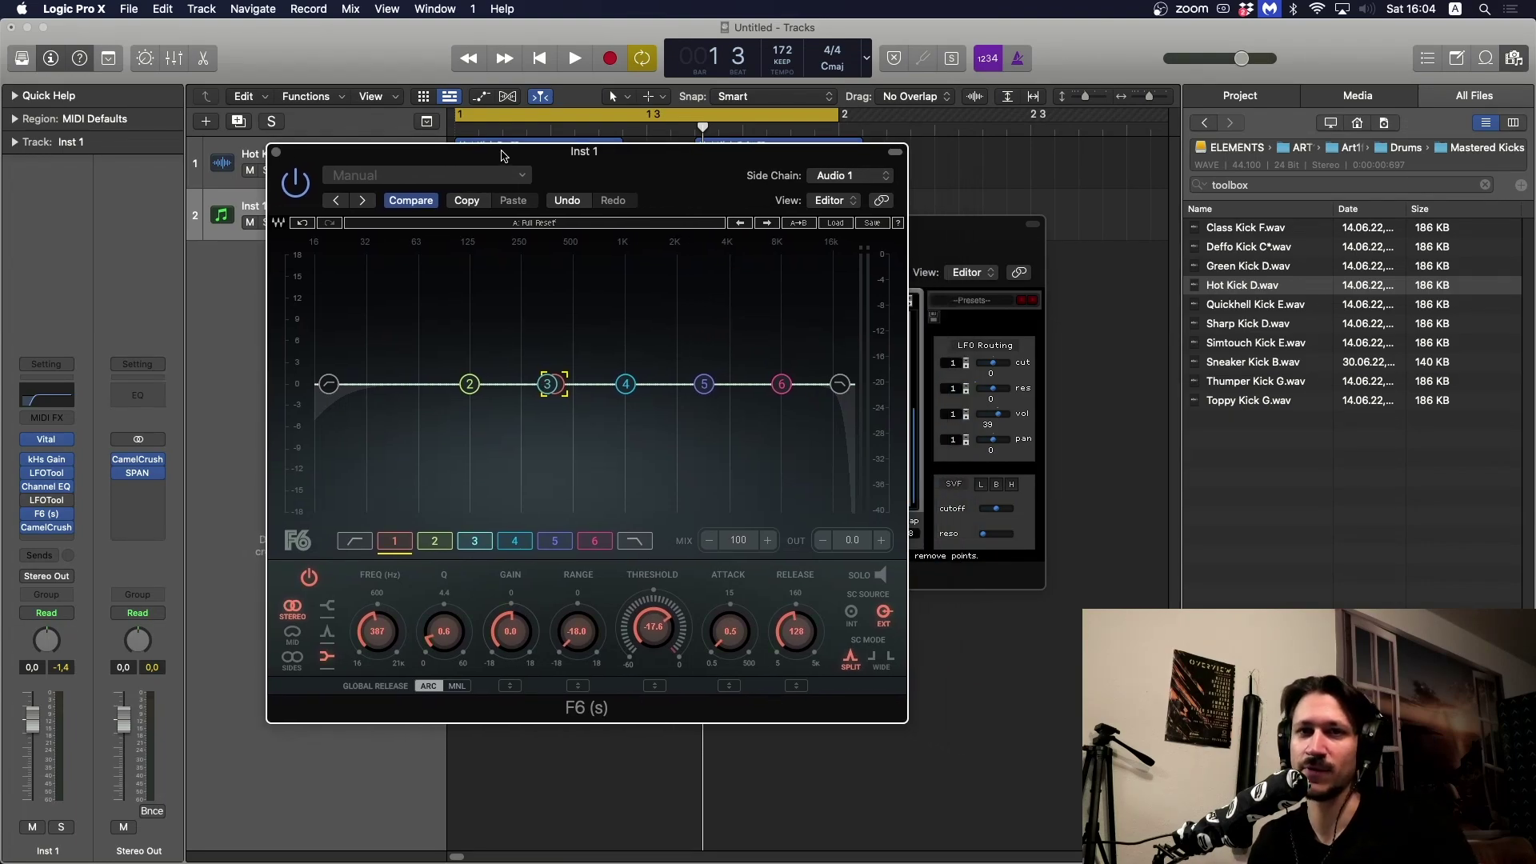
{"action": "left_click", "coordinate": [940, 248]}
{"action": "left_click", "coordinate": [487, 224]}
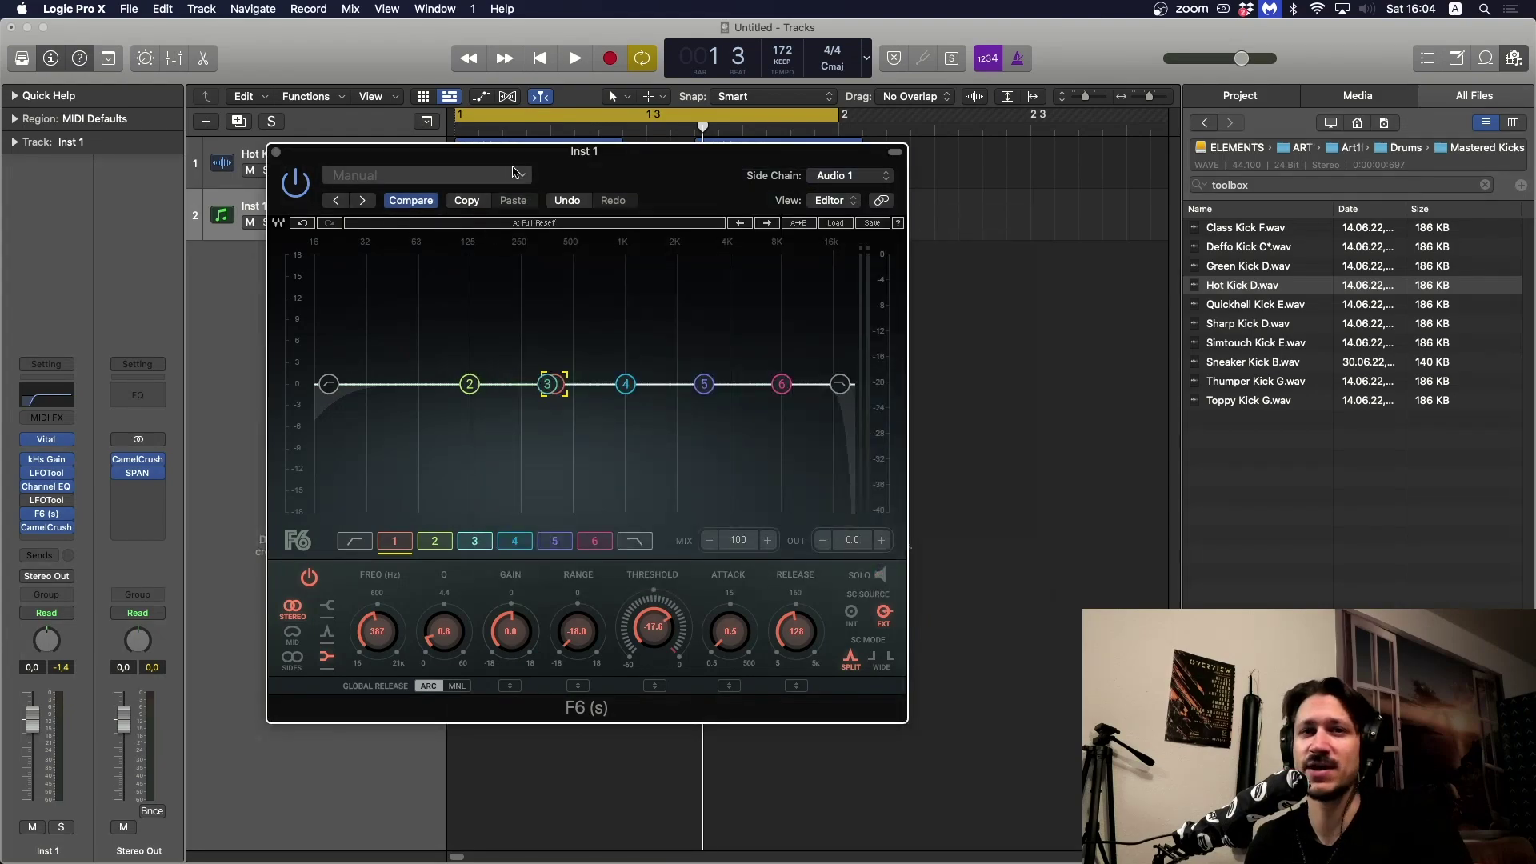
{"action": "left_click_drag", "start_coordinate": [648, 172], "coordinate": [603, 160]}
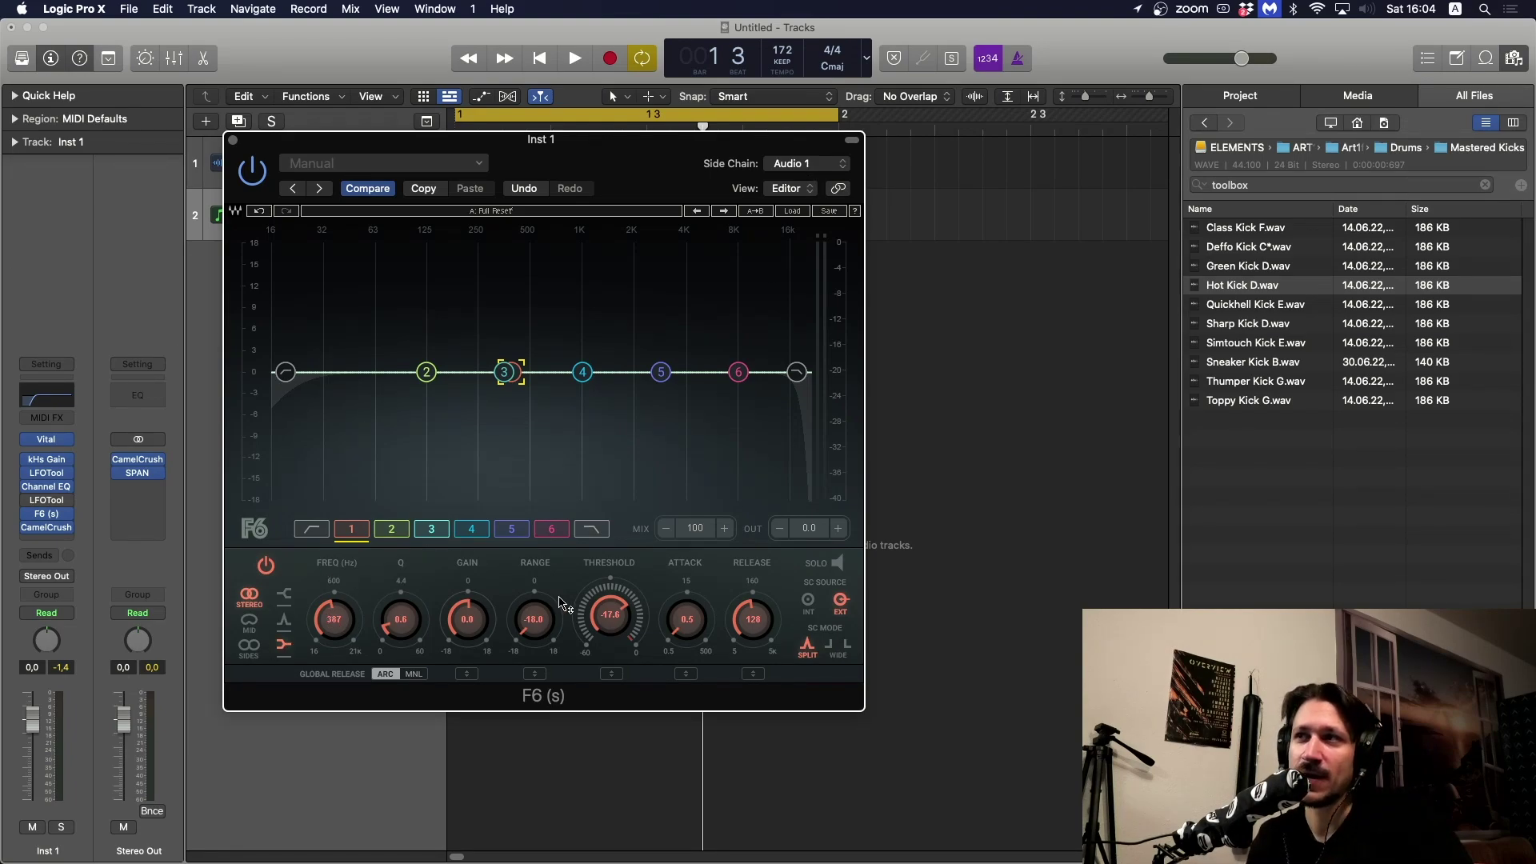
- Set F6 band 1's frequency to 379 Hz and slightly lengthen its release while checking the ducking in playback, and close F6
{"action": "key", "text": "space"}
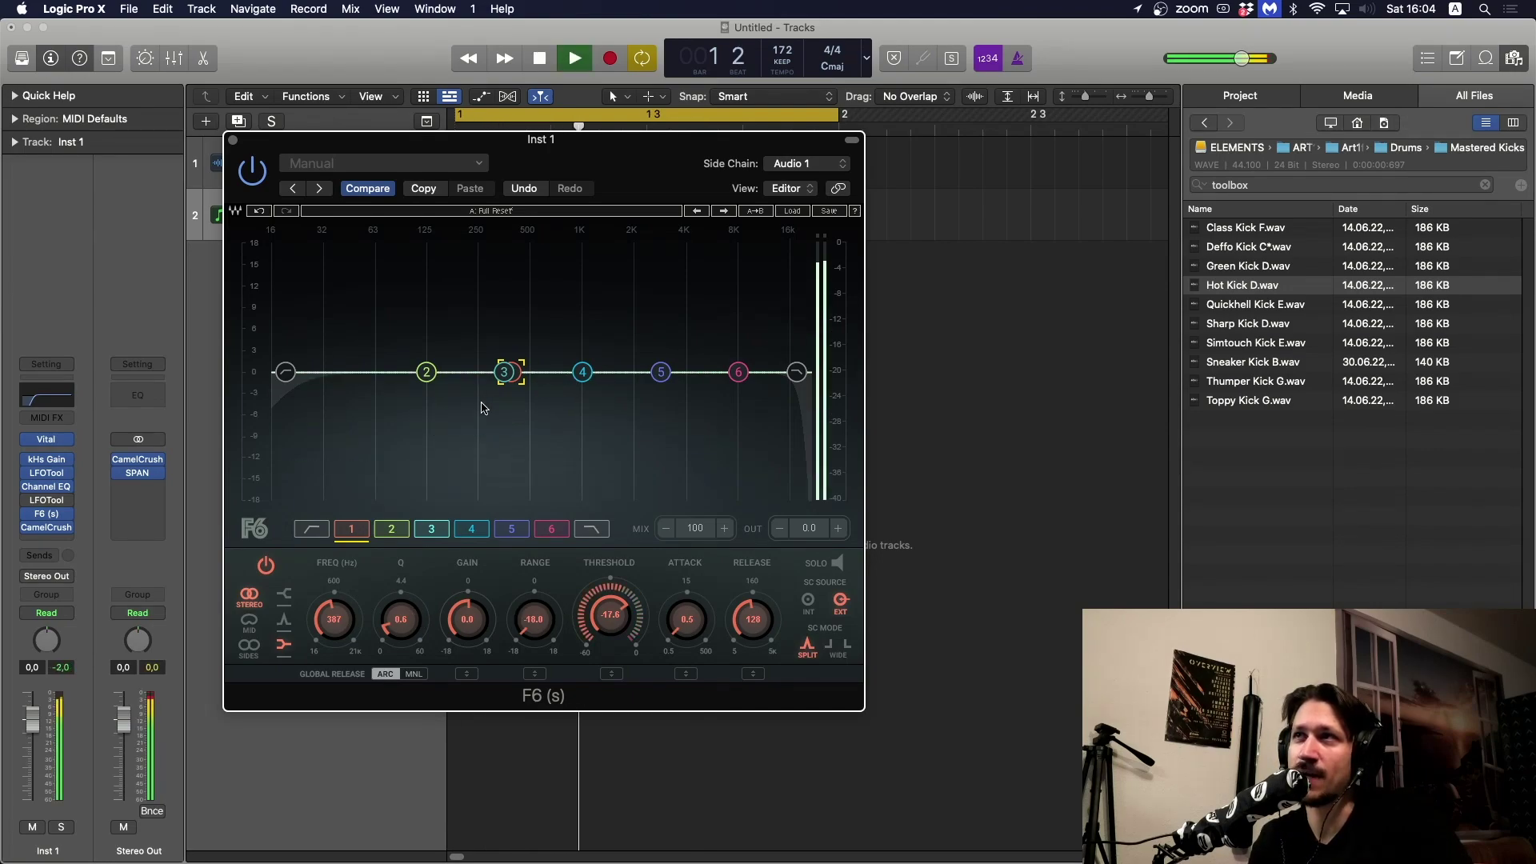
{"action": "left_click_drag", "start_coordinate": [512, 371], "coordinate": [507, 372]}
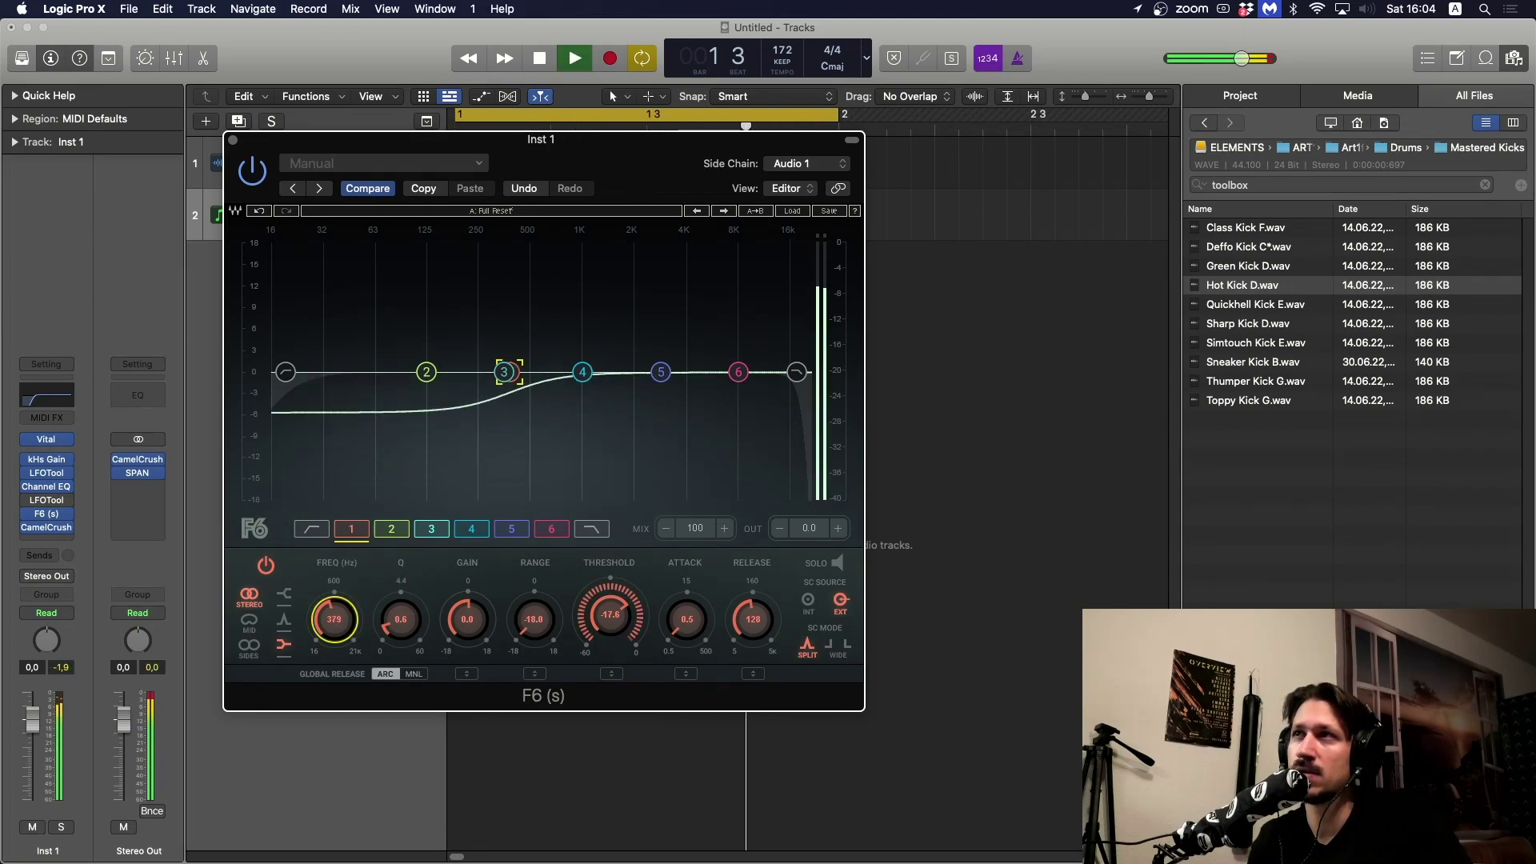
{"action": "key", "text": "space"}
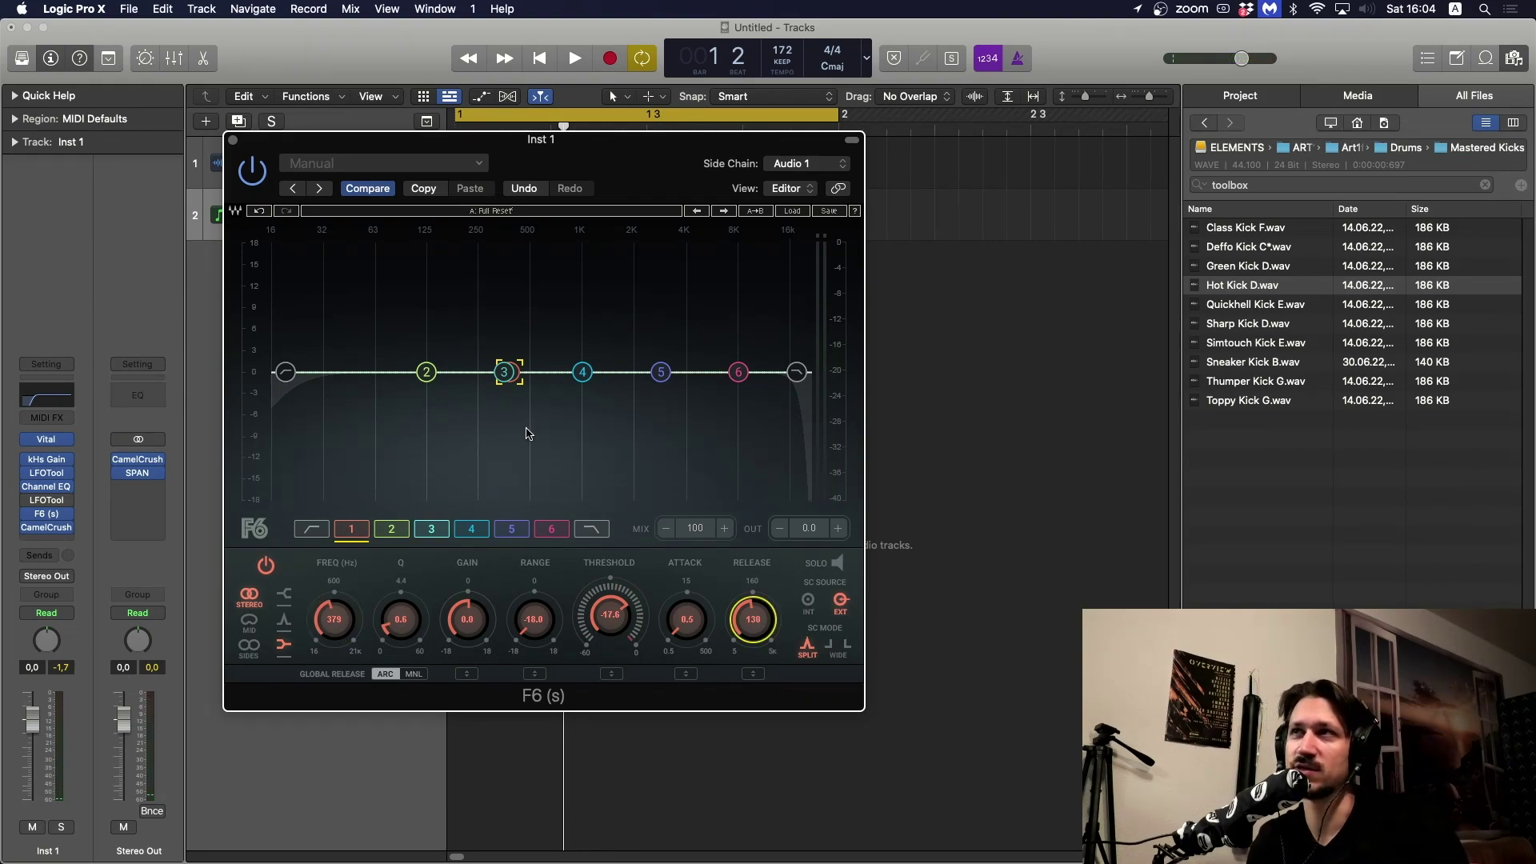
{"action": "key", "text": "space"}
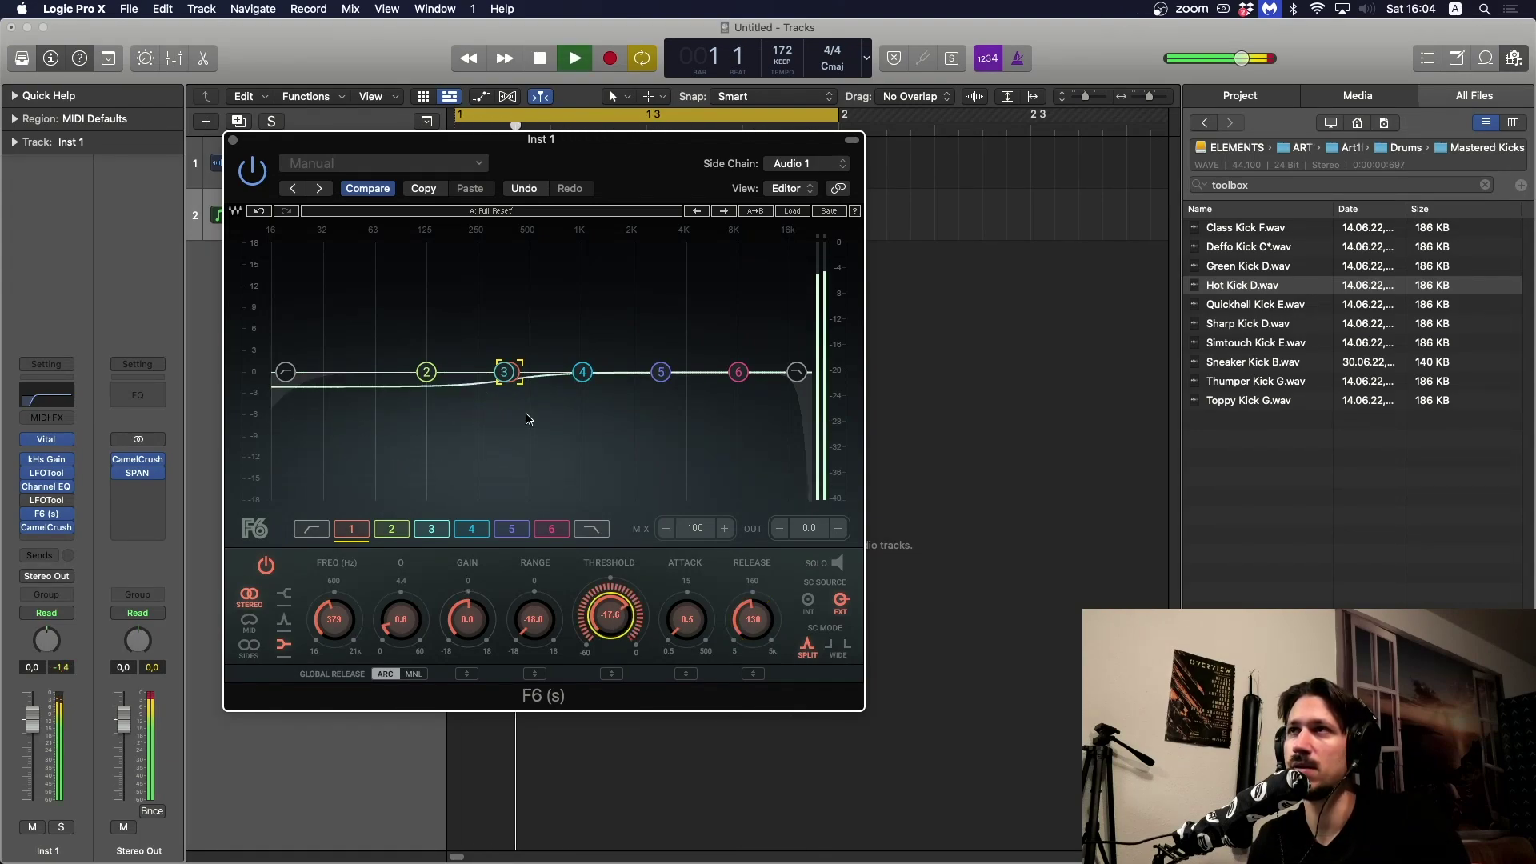
{"action": "key", "text": "space"}
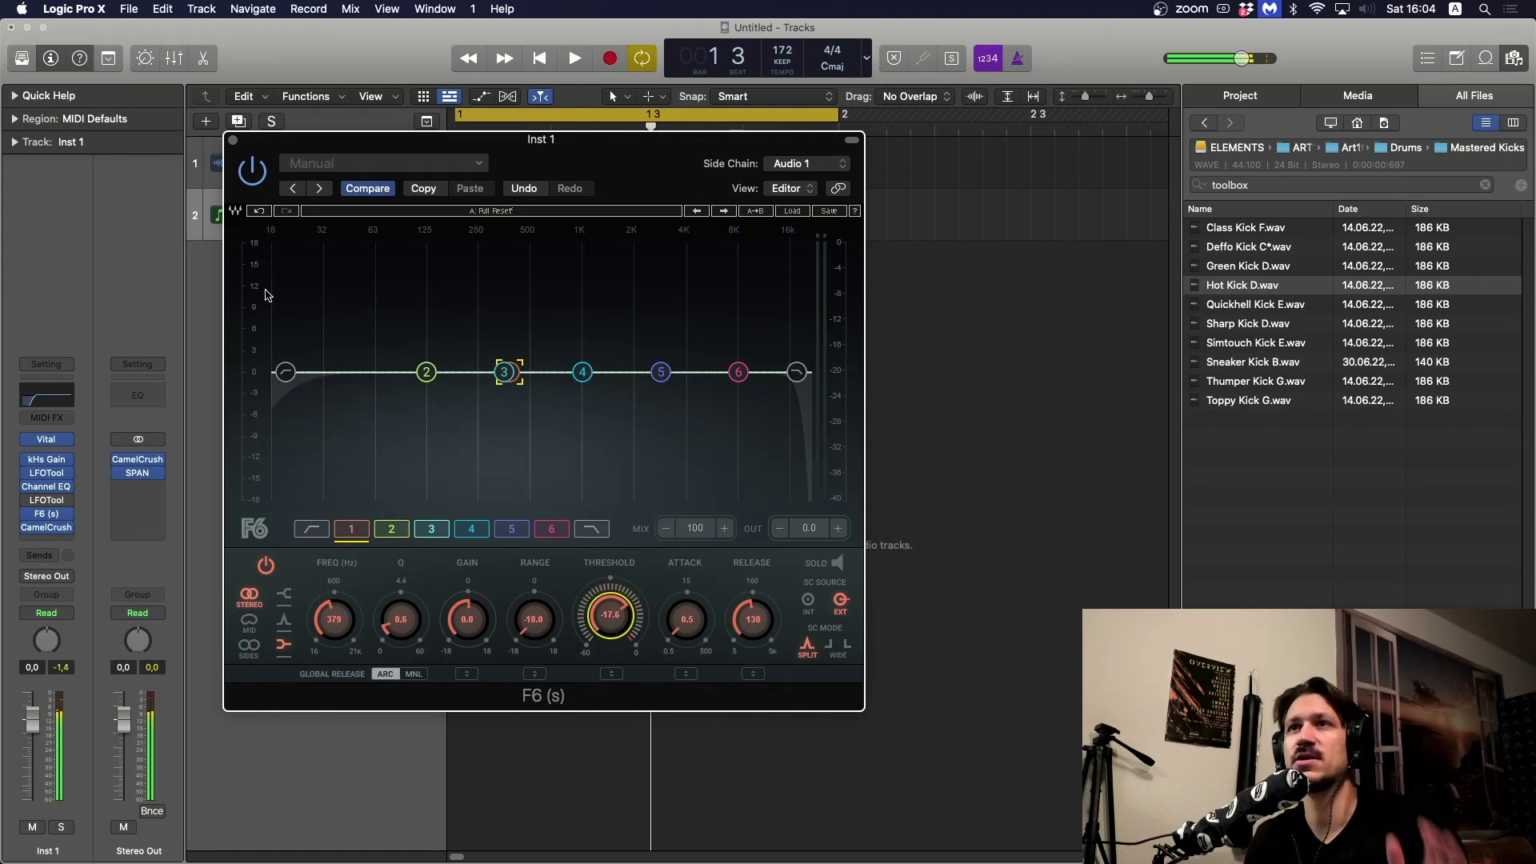
{"action": "left_click", "coordinate": [233, 141]}
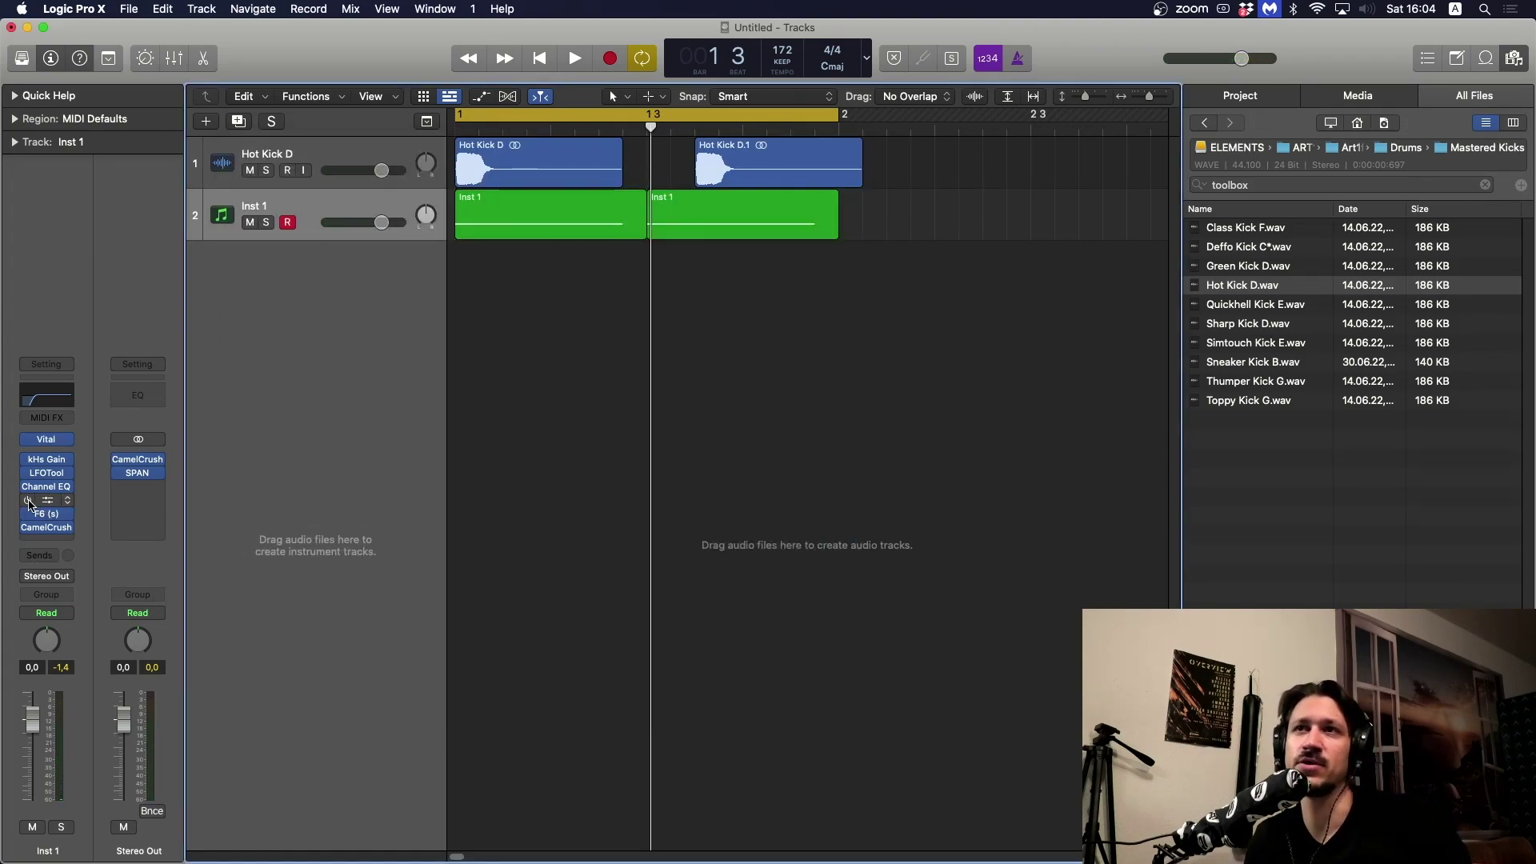
- Compare the second LFOTool with F6 on Inst 1 in playback, and review the first LFOTool's ducking curve
{"action": "key", "text": "space"}
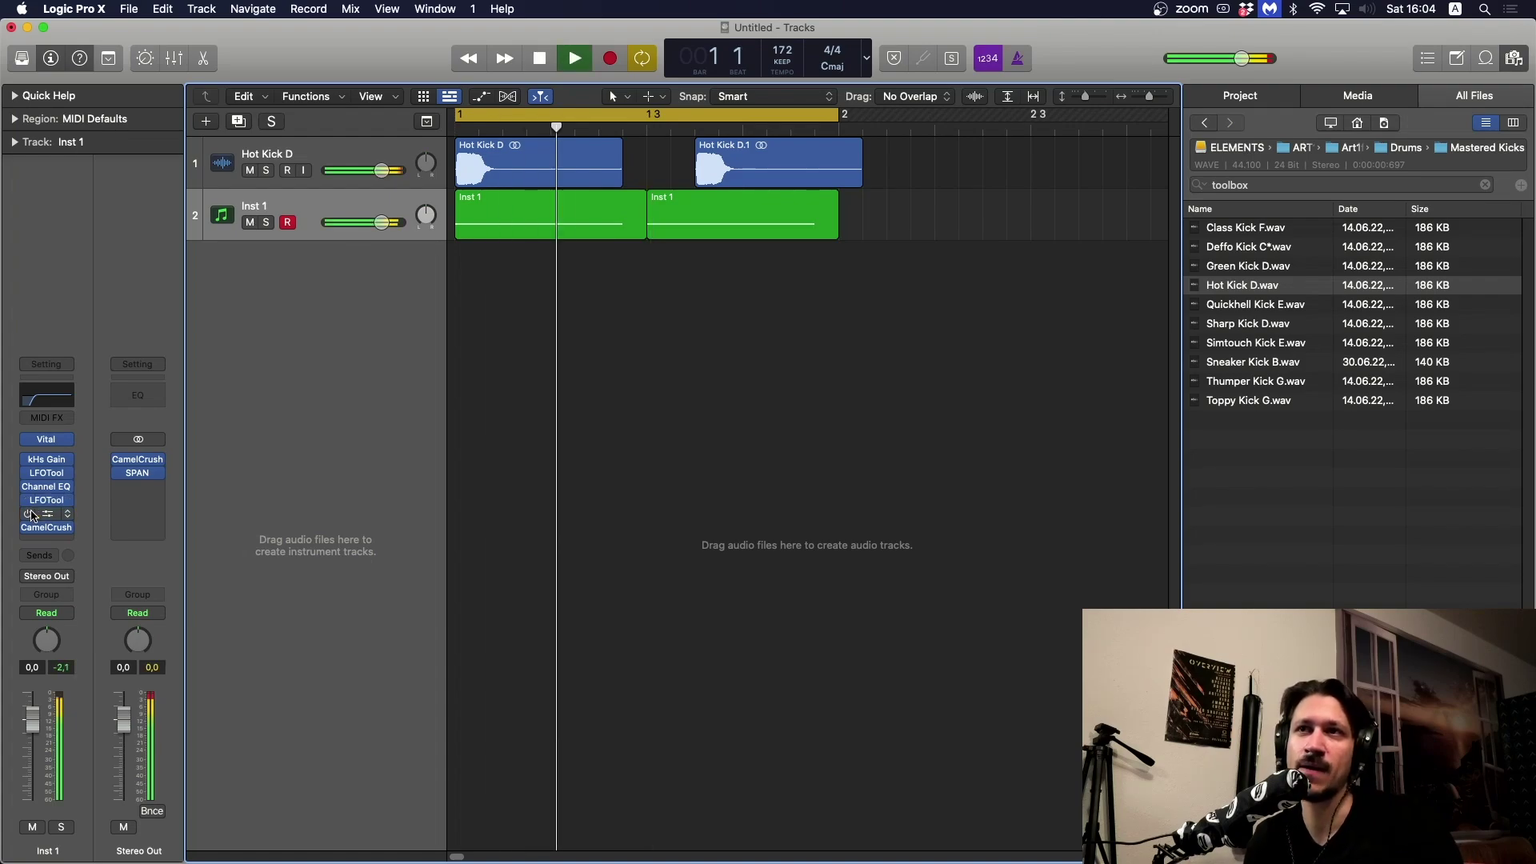
{"action": "key", "text": "space"}
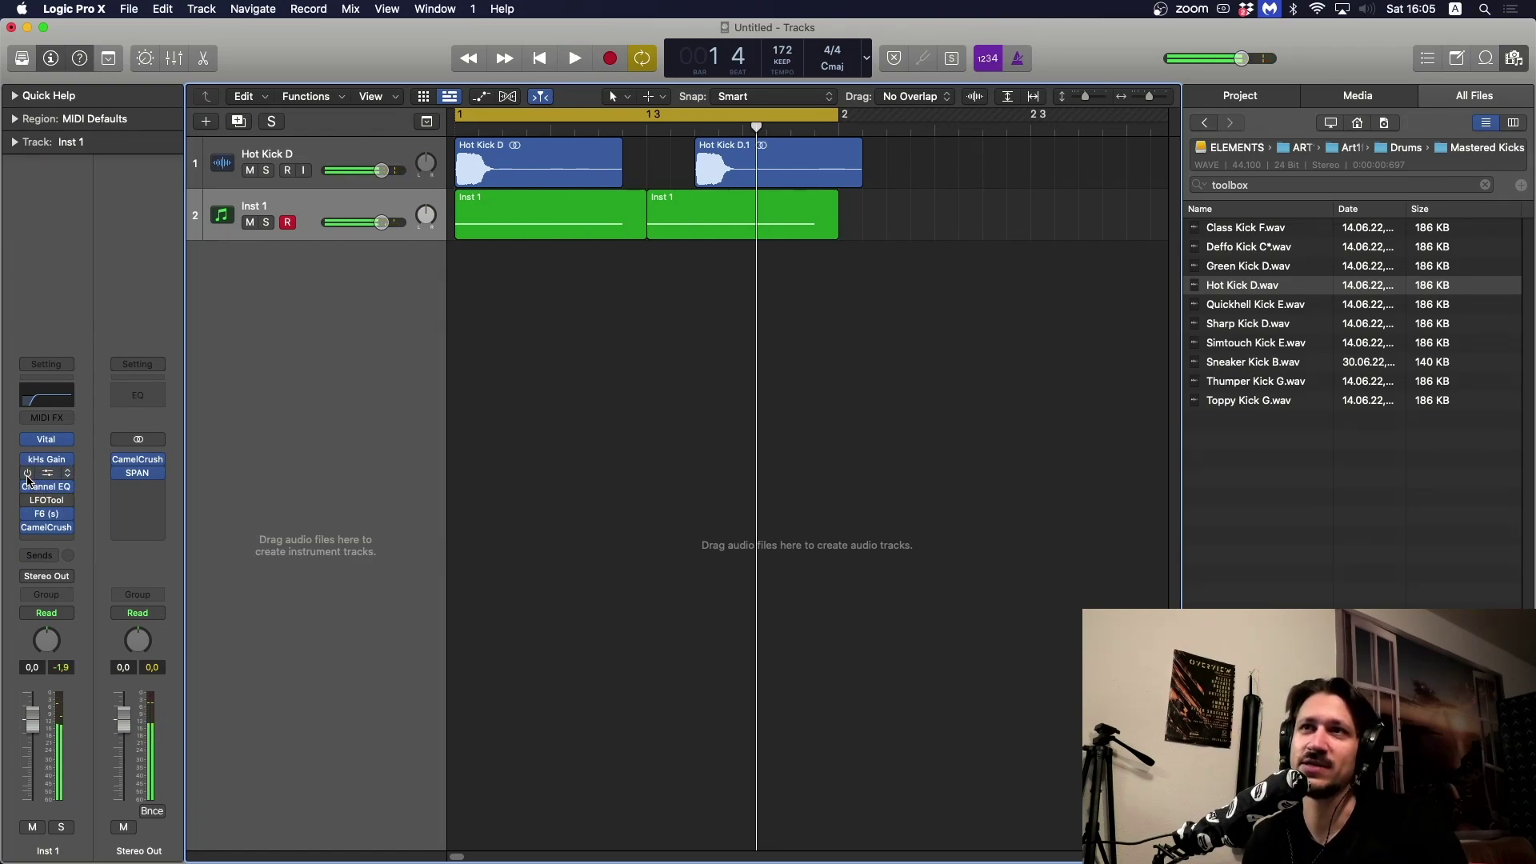
{"action": "key", "text": "space"}
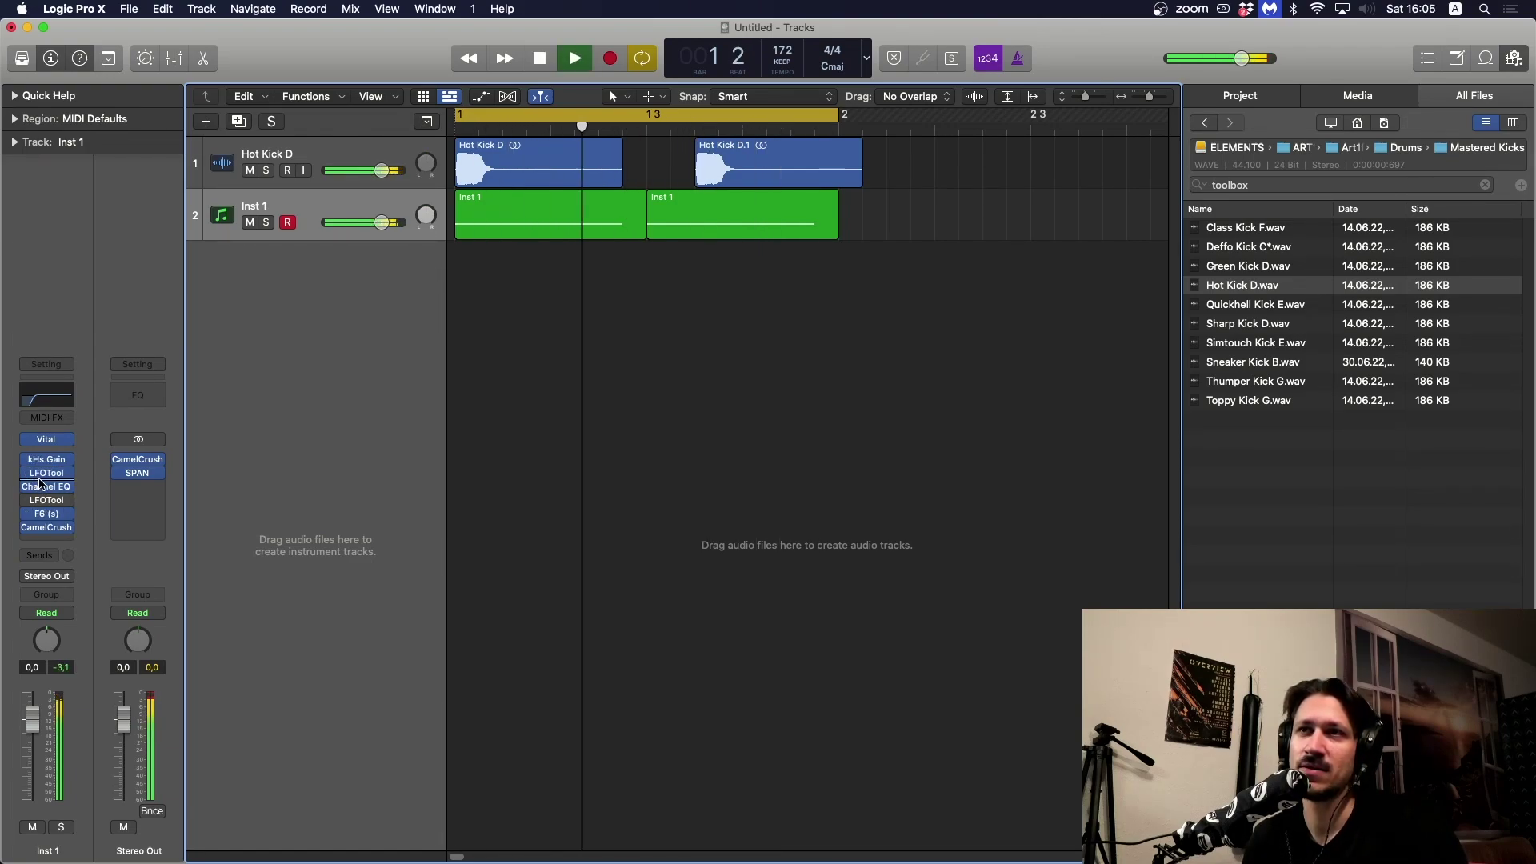
{"action": "key", "text": "space"}
{"action": "left_click", "coordinate": [48, 476]}
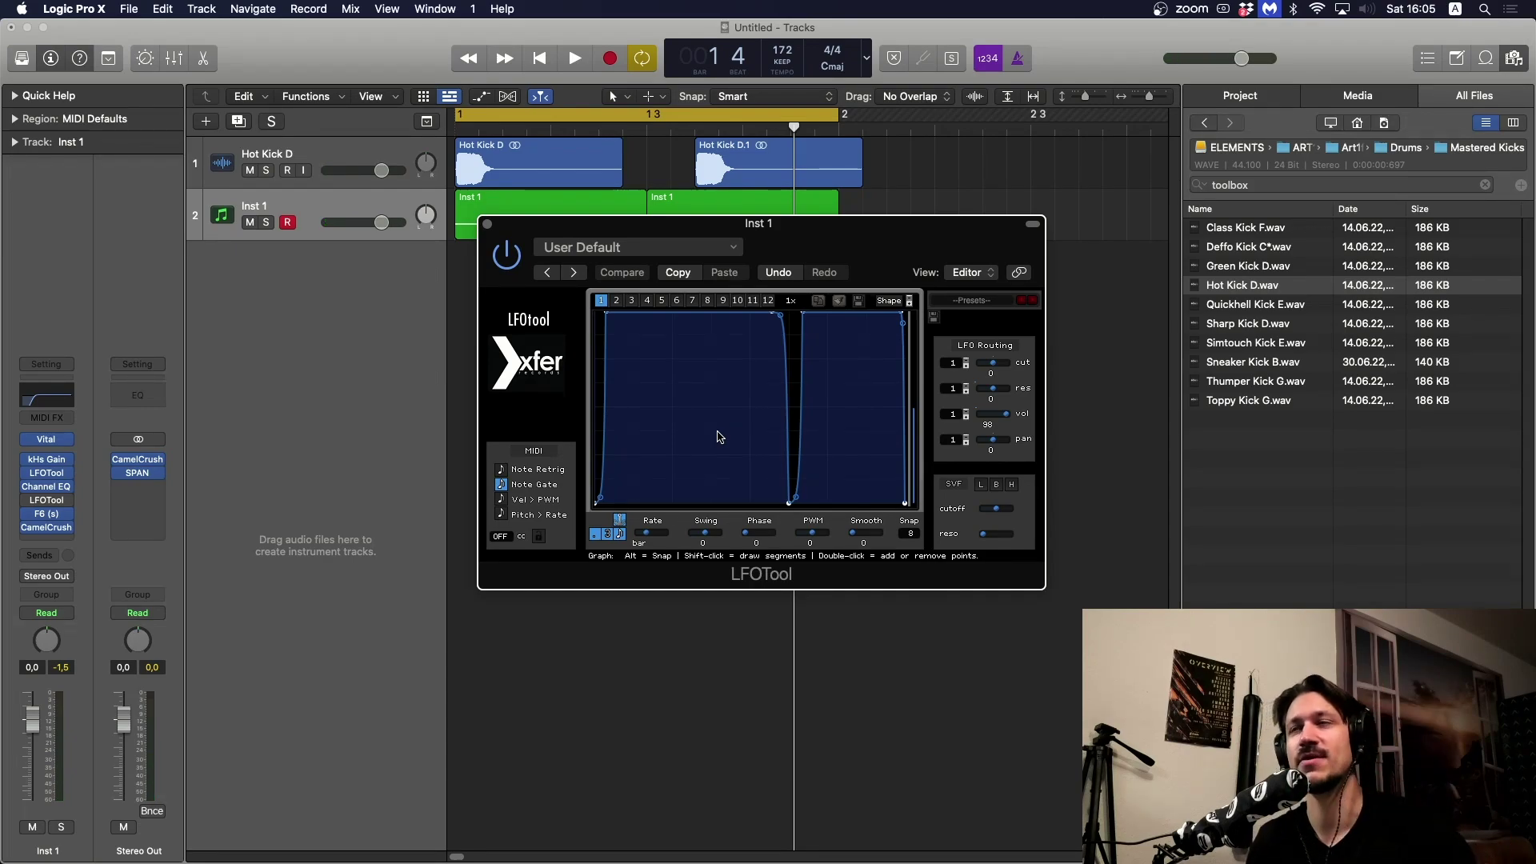
{"action": "left_click", "coordinate": [488, 225]}
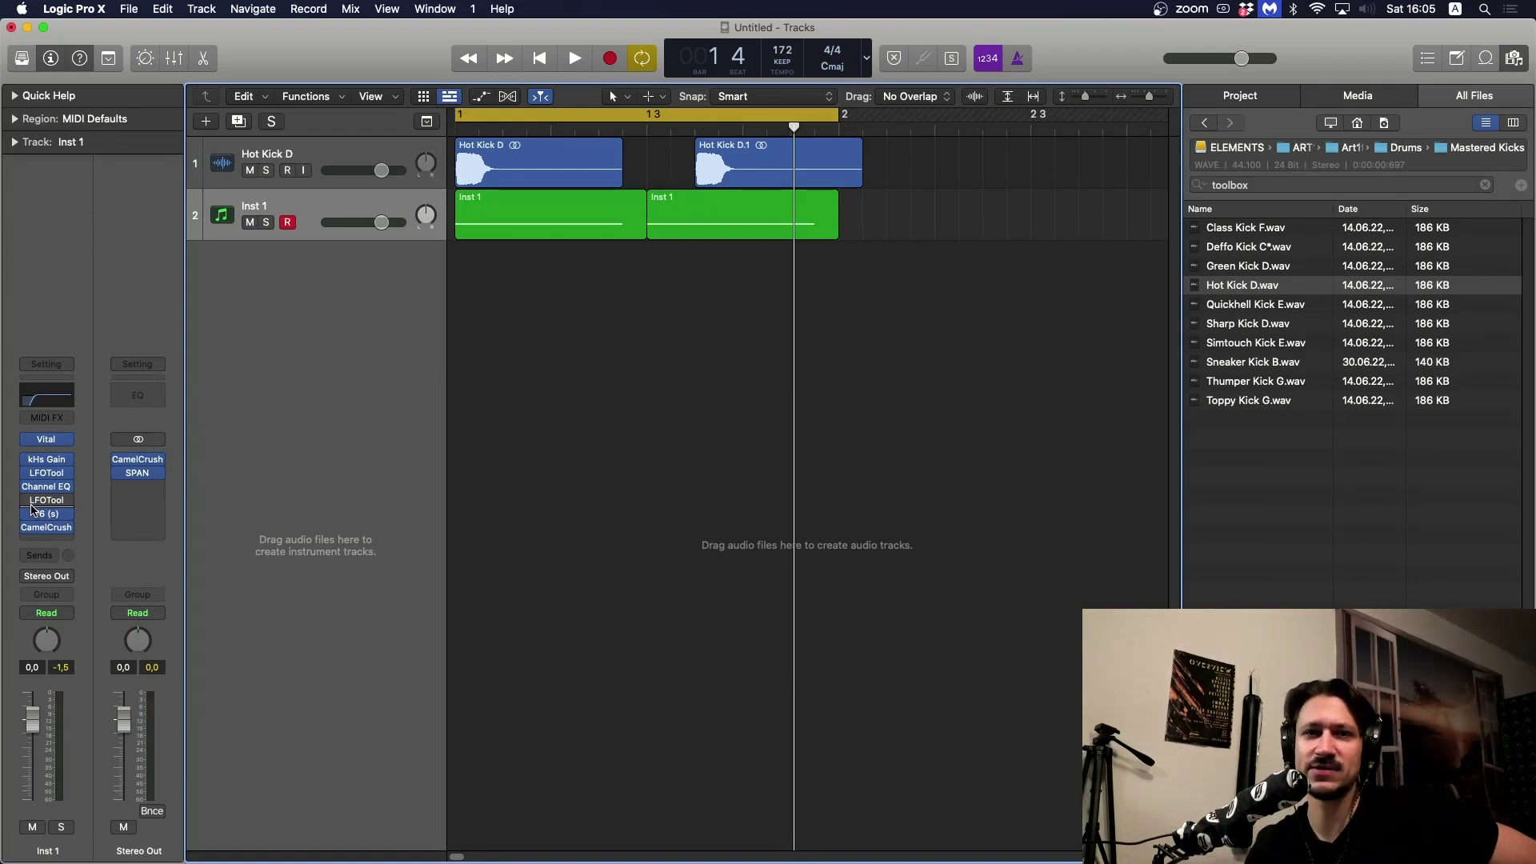
{"action": "mouse_move", "coordinate": [34, 503]}
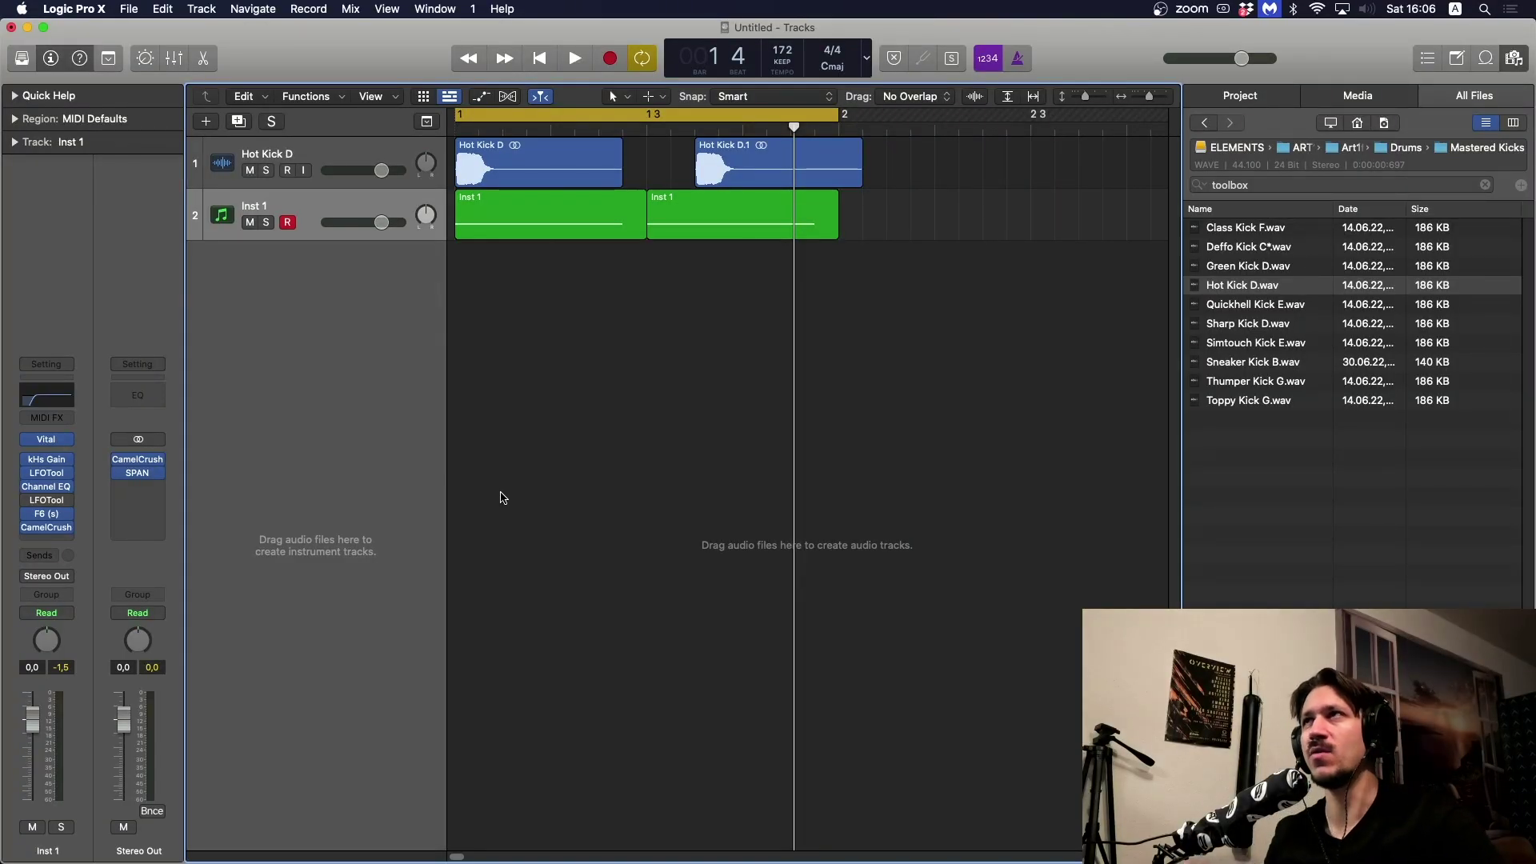
- Solo Hot Kick D and examine its frequency spectrum in SPAN on the Stereo Out during playback
{"action": "left_click", "coordinate": [267, 169]}
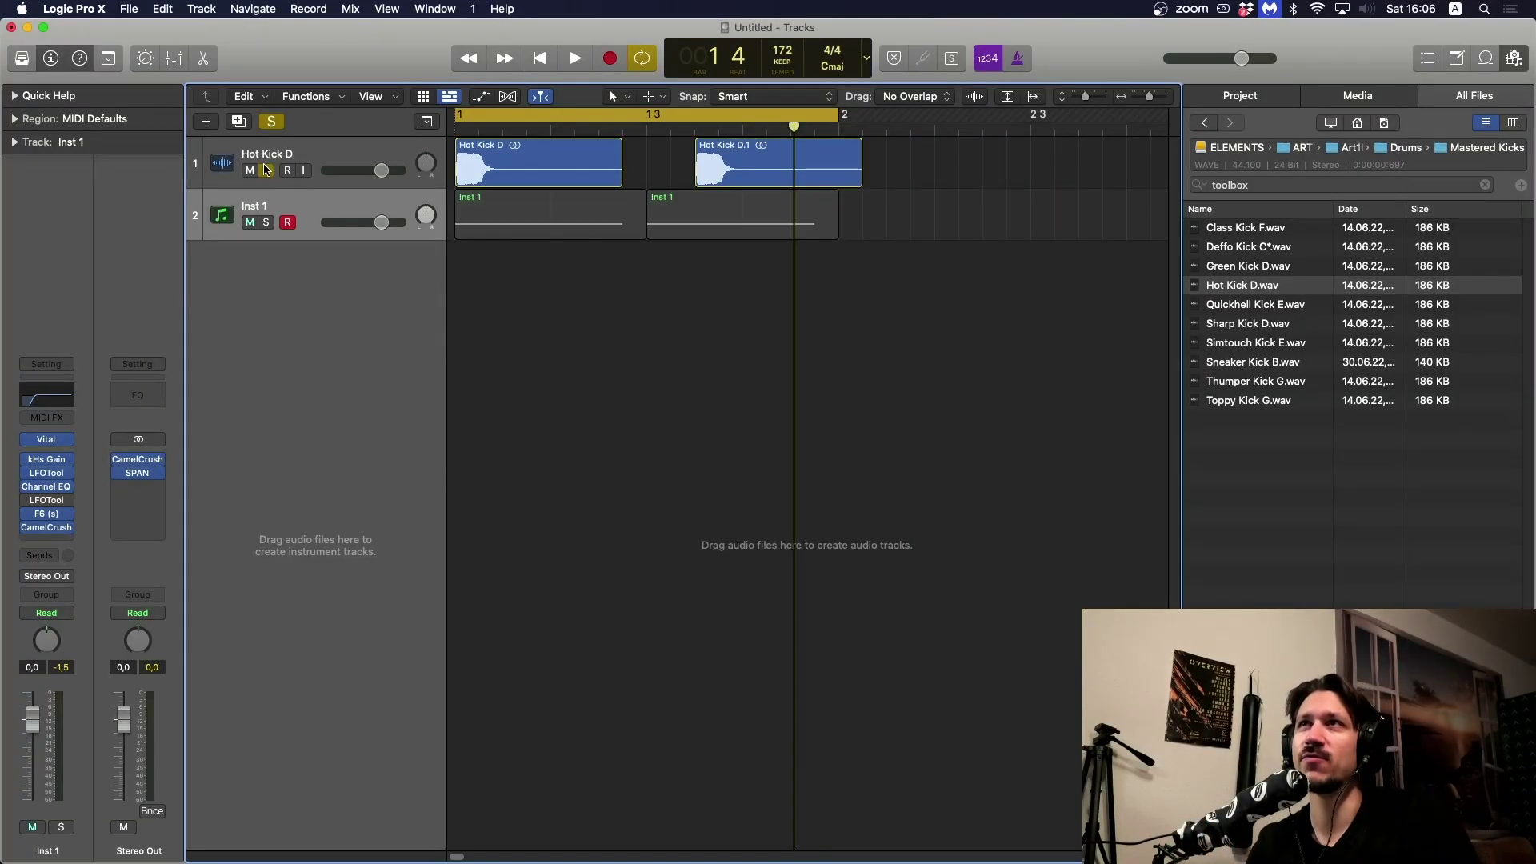
{"action": "left_click", "coordinate": [274, 160]}
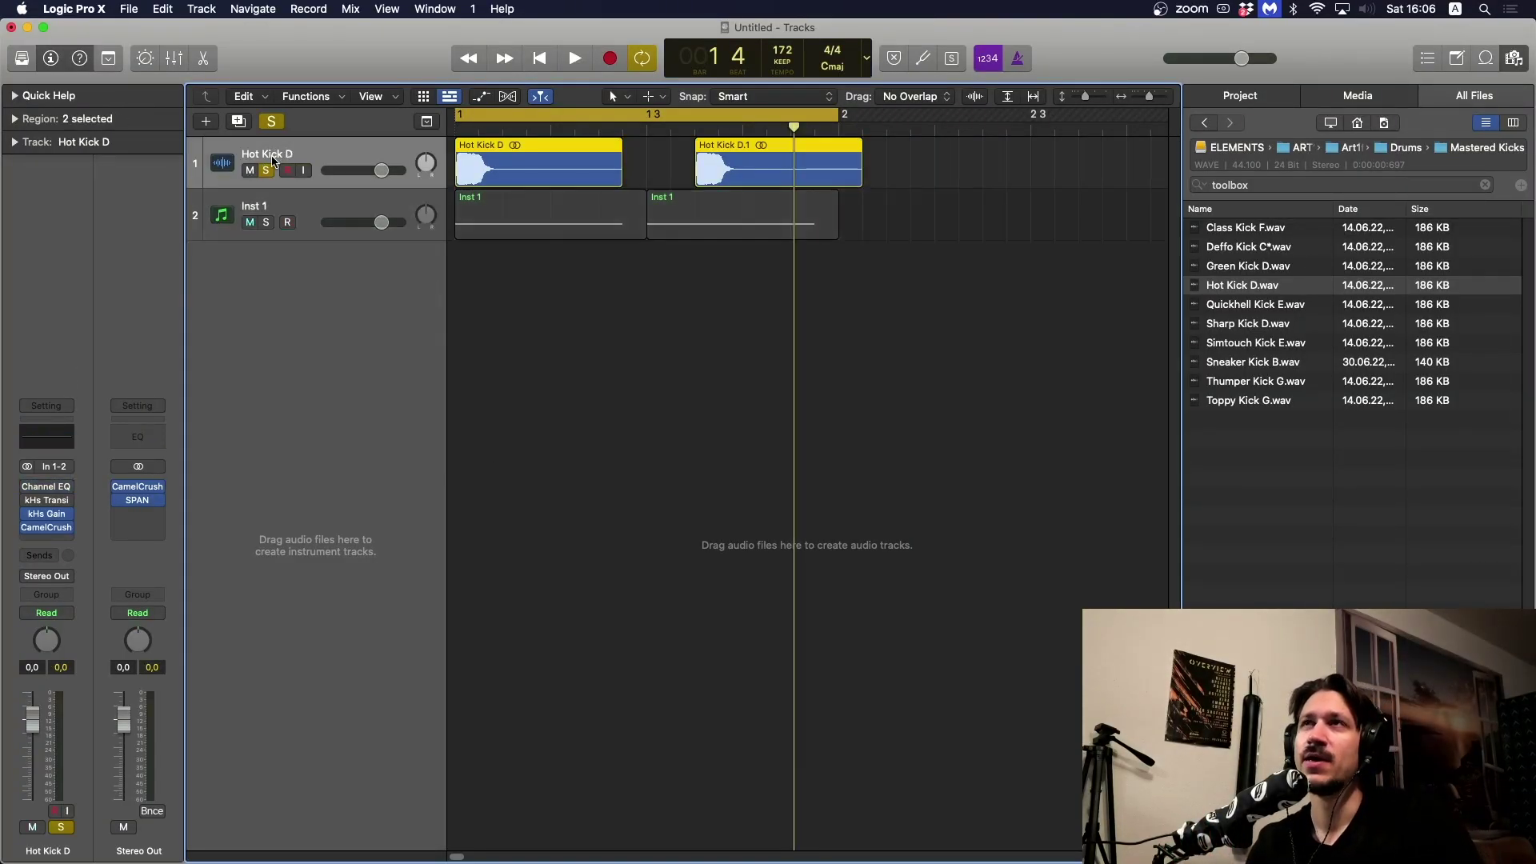
{"action": "left_click", "coordinate": [149, 501]}
{"action": "key", "text": "space"}
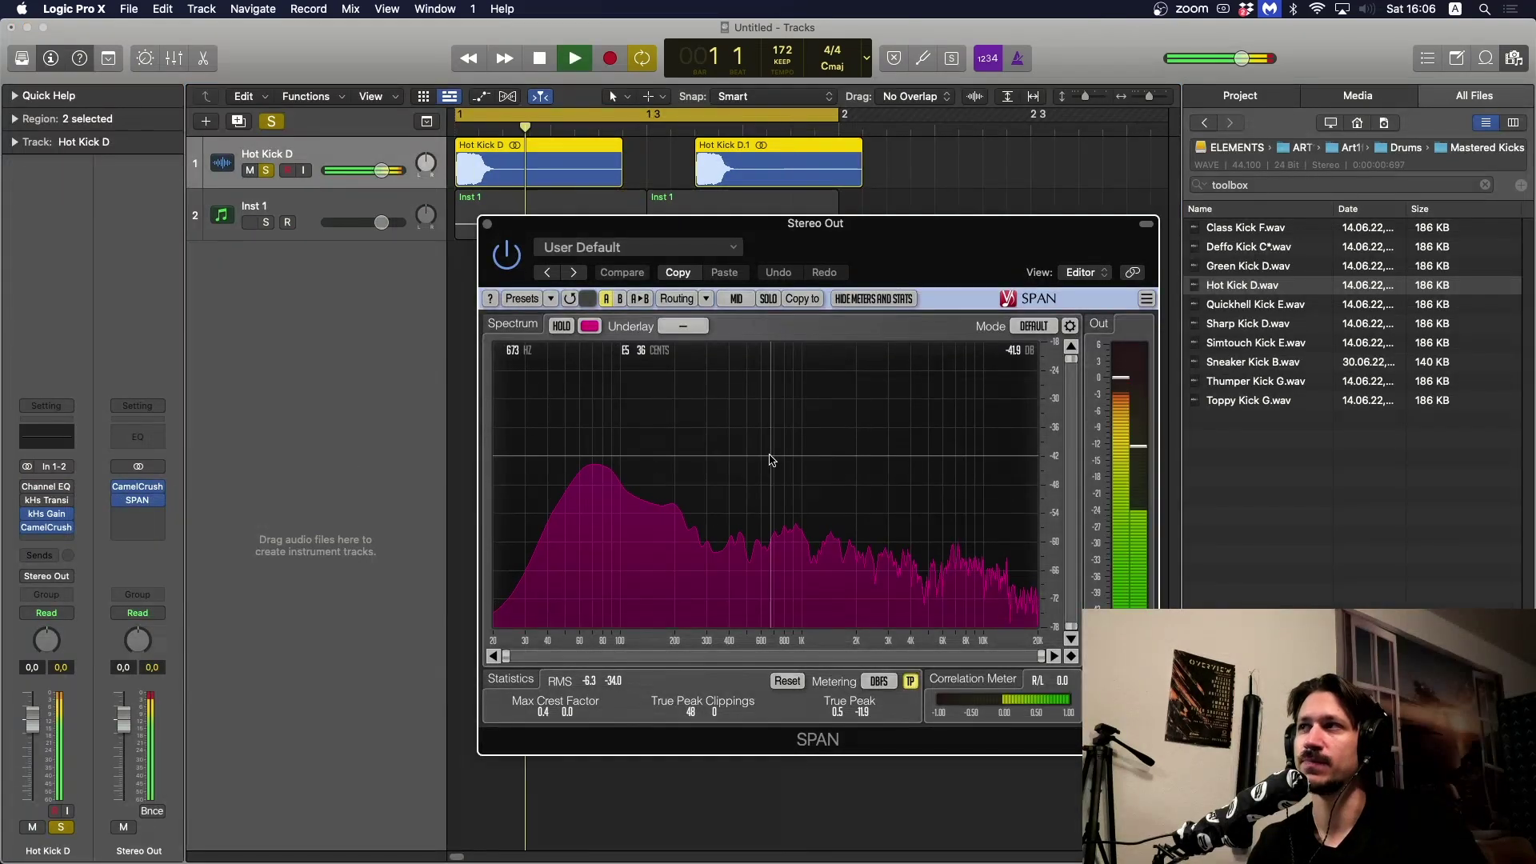
{"action": "key", "text": "space"}
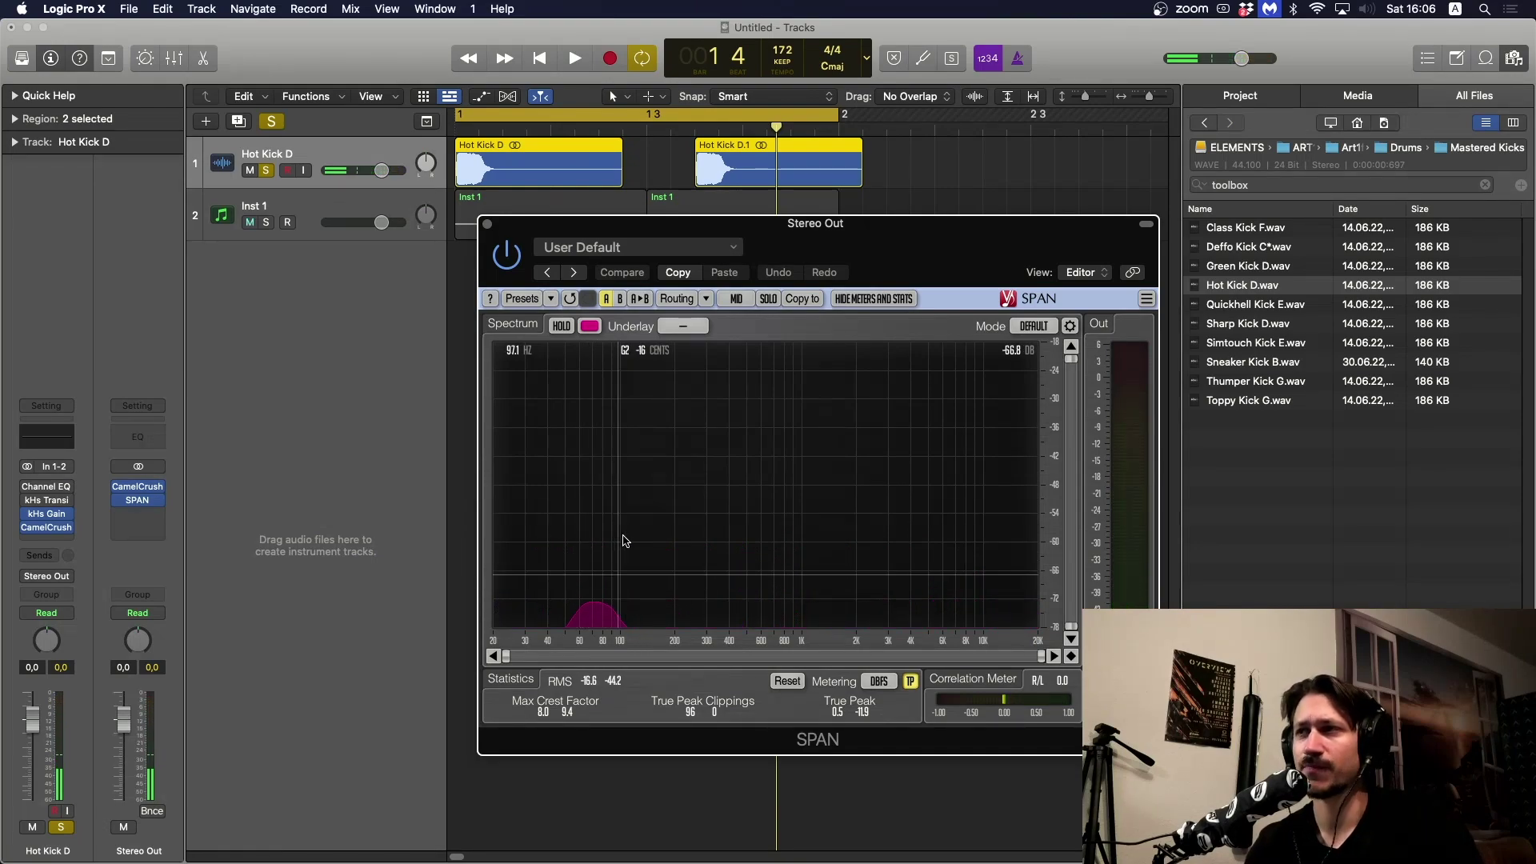
{"action": "key", "text": "space"}
{"action": "key", "text": "space"}
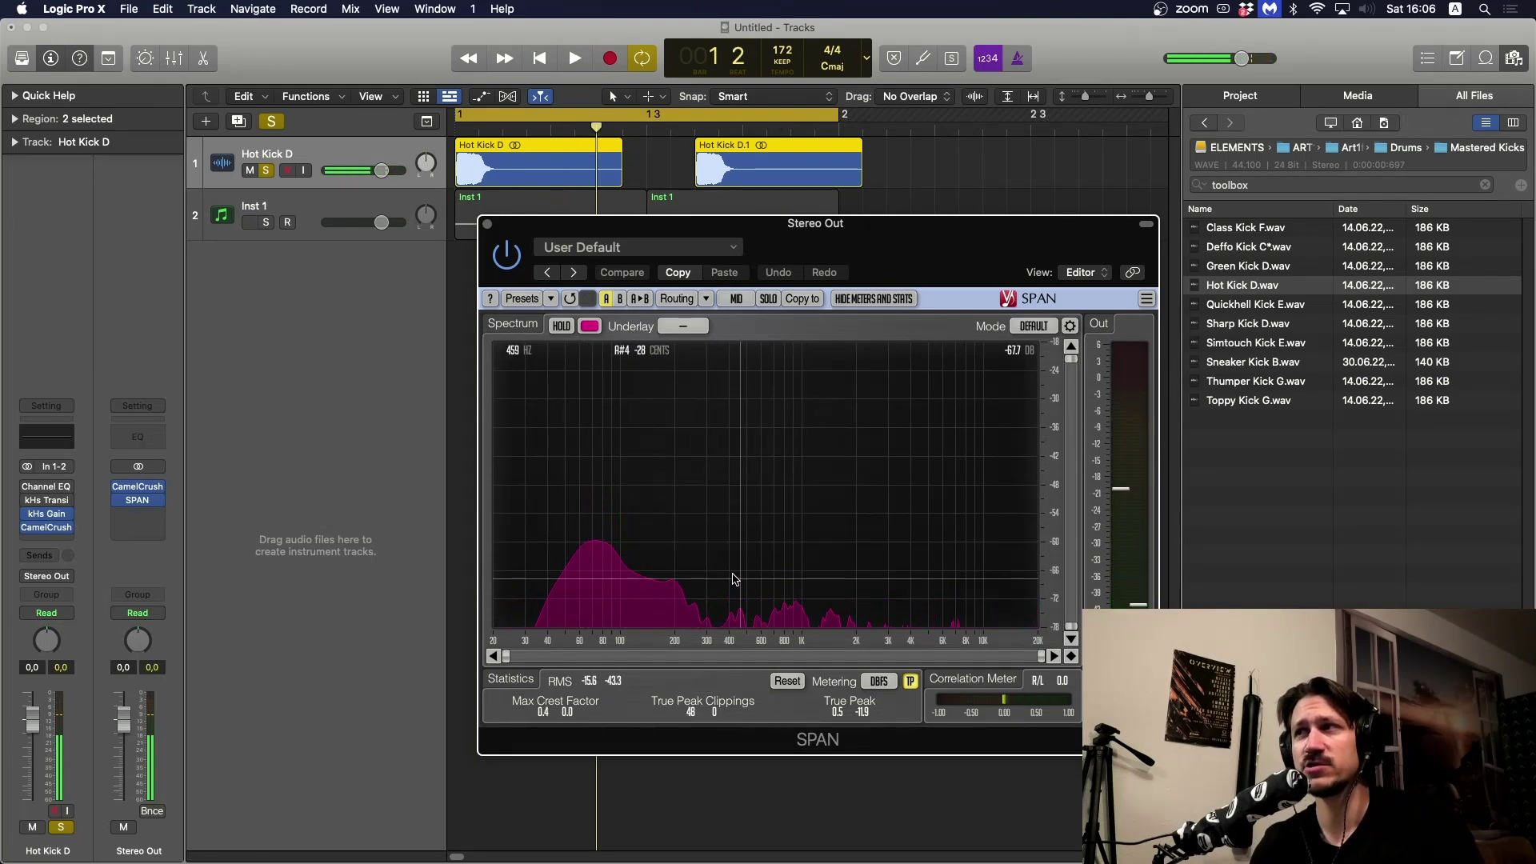
{"action": "key", "text": "space"}
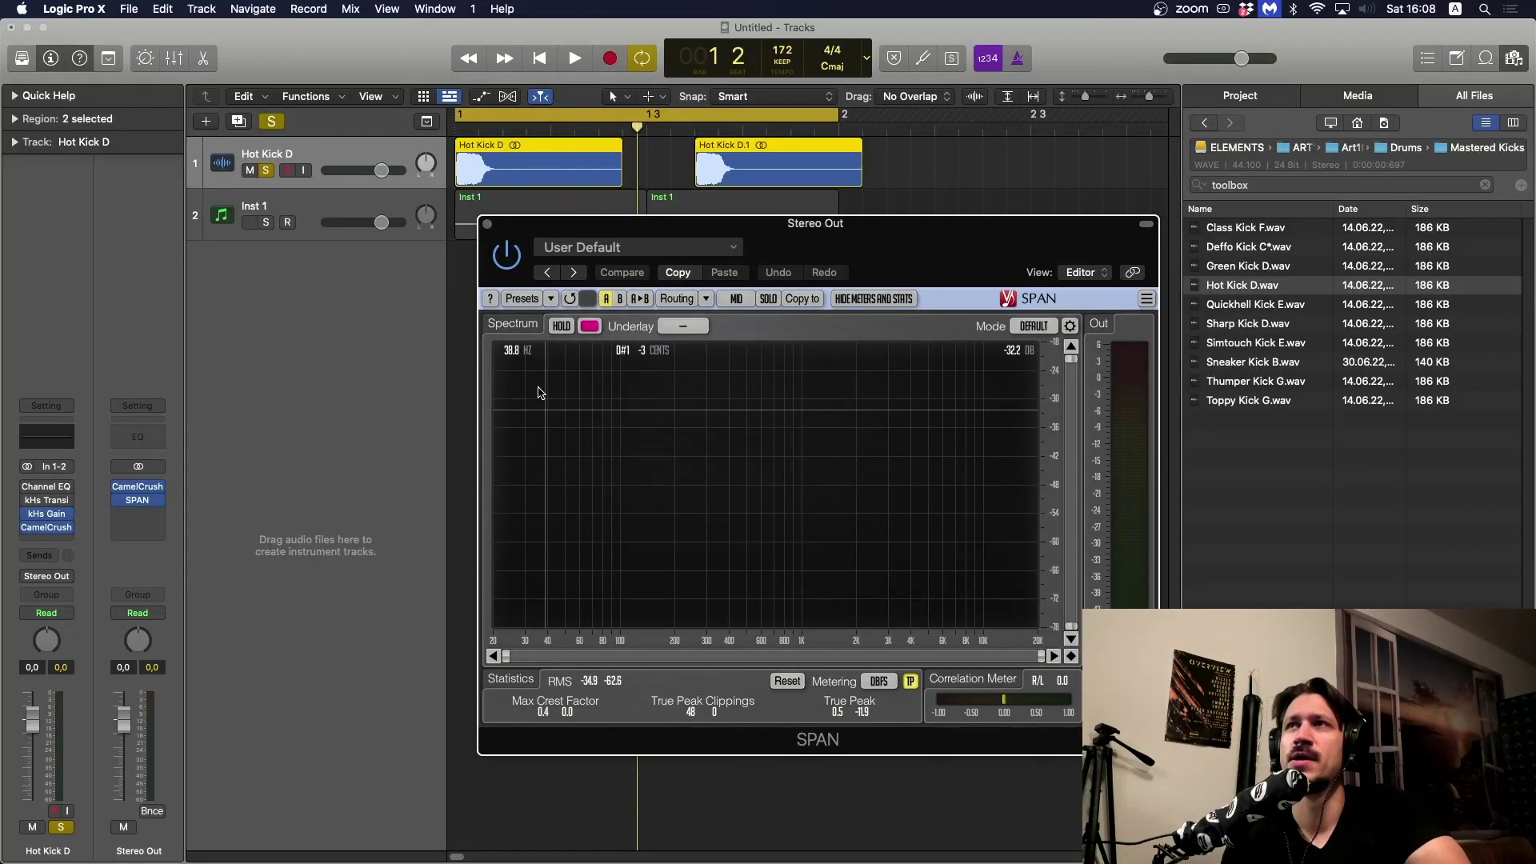
- Solo Inst 1 together with Hot Kick D, select Inst 1, and play the loop to check both in SPAN
{"action": "left_click", "coordinate": [292, 201]}
{"action": "left_click", "coordinate": [292, 201]}
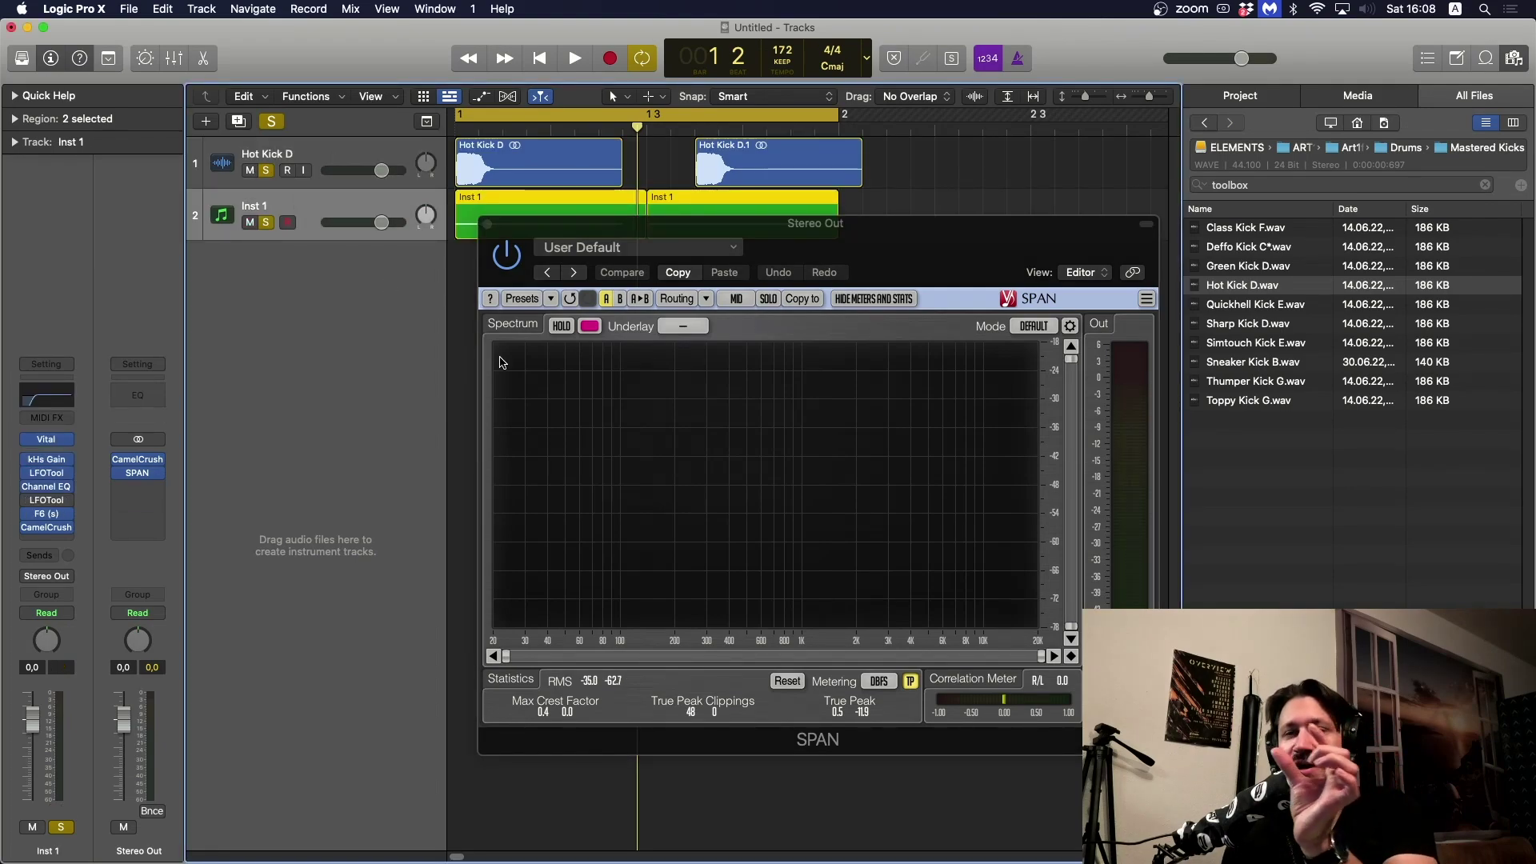
{"action": "left_click", "coordinate": [297, 156]}
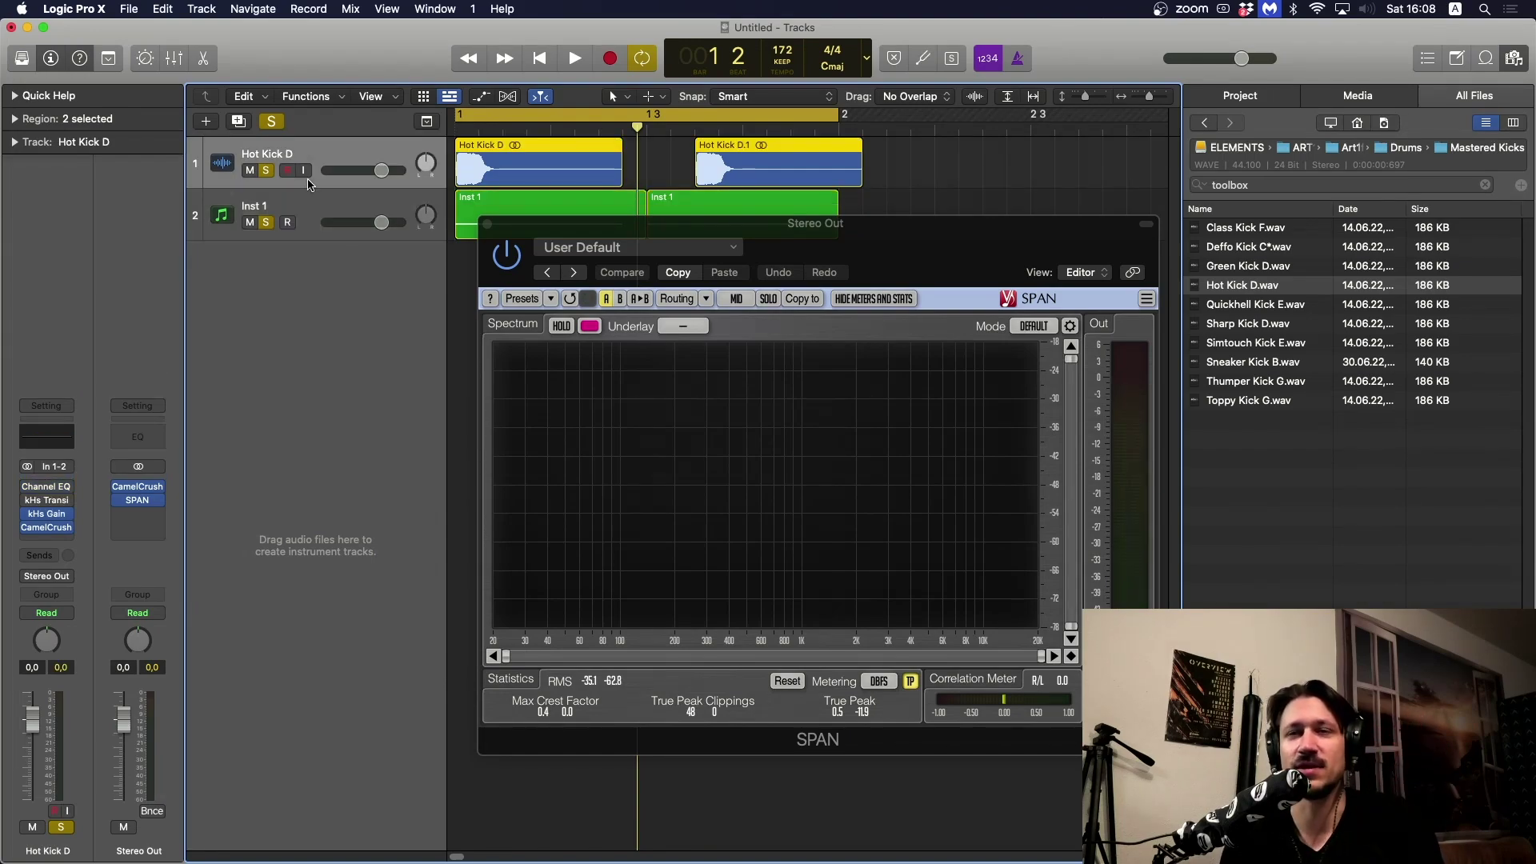
{"action": "left_click", "coordinate": [308, 204]}
{"action": "key", "text": "space"}
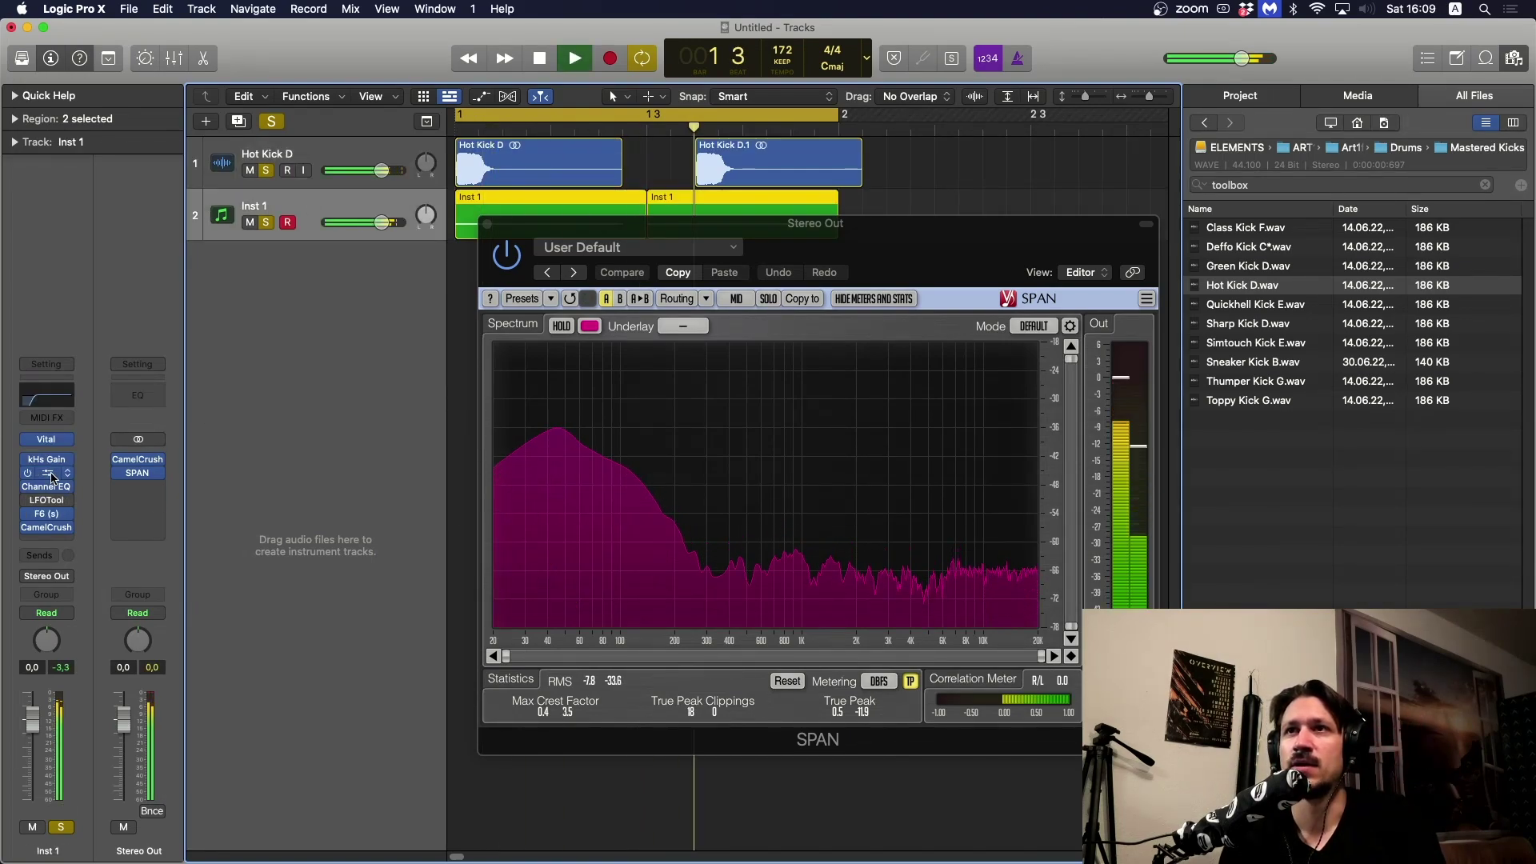
- Open the first LFOTool on Inst 1, slightly reduce its LFO volume amount, and listen to the ducking in playback
{"action": "left_click", "coordinate": [52, 477]}
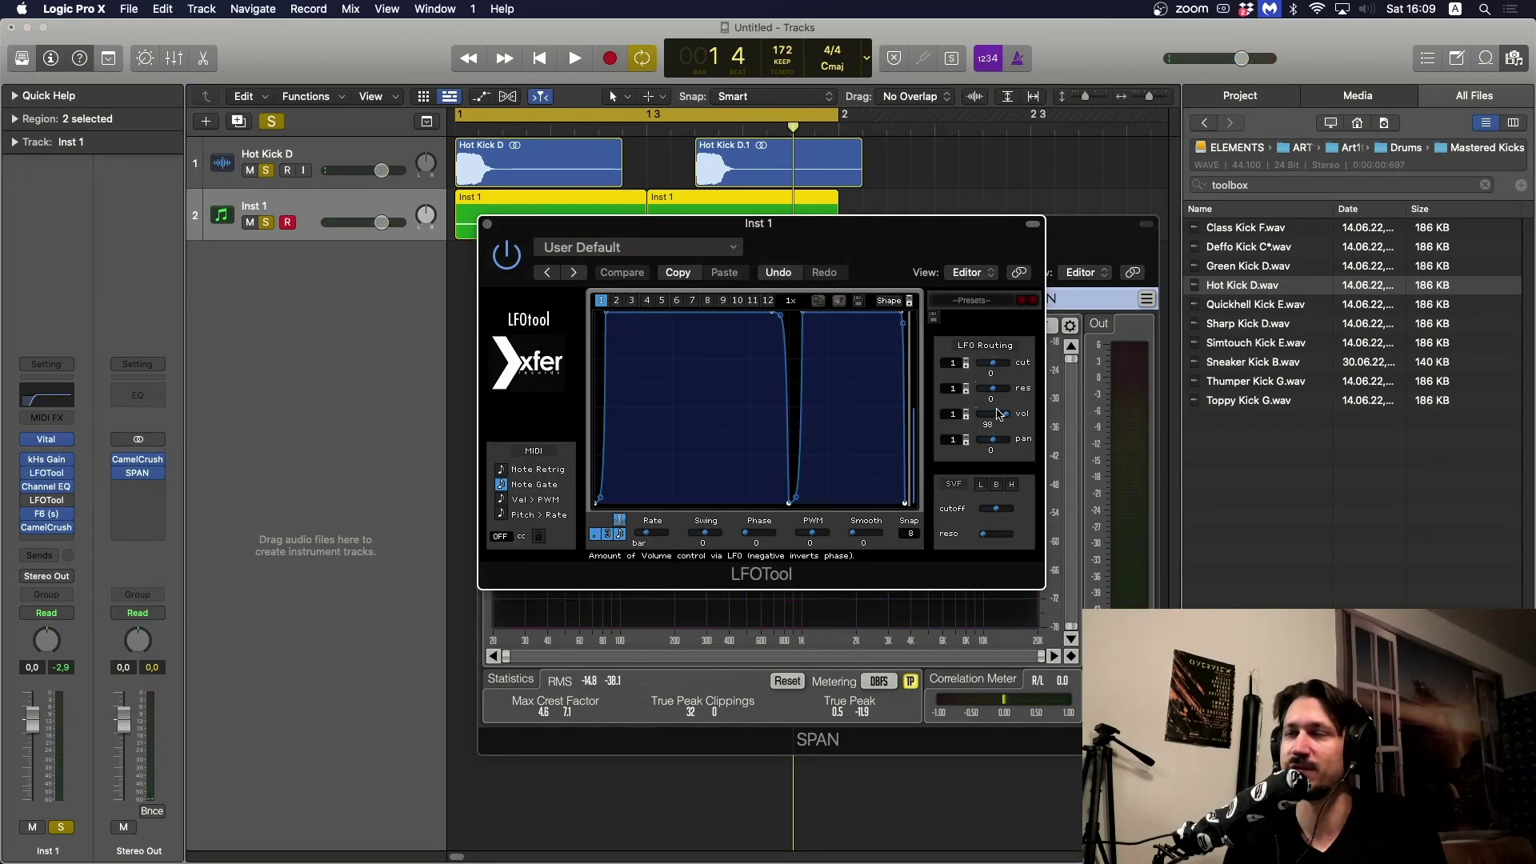
{"action": "left_click_drag", "start_coordinate": [999, 413], "coordinate": [999, 417]}
{"action": "key", "text": "space"}
{"action": "key", "text": "space"}
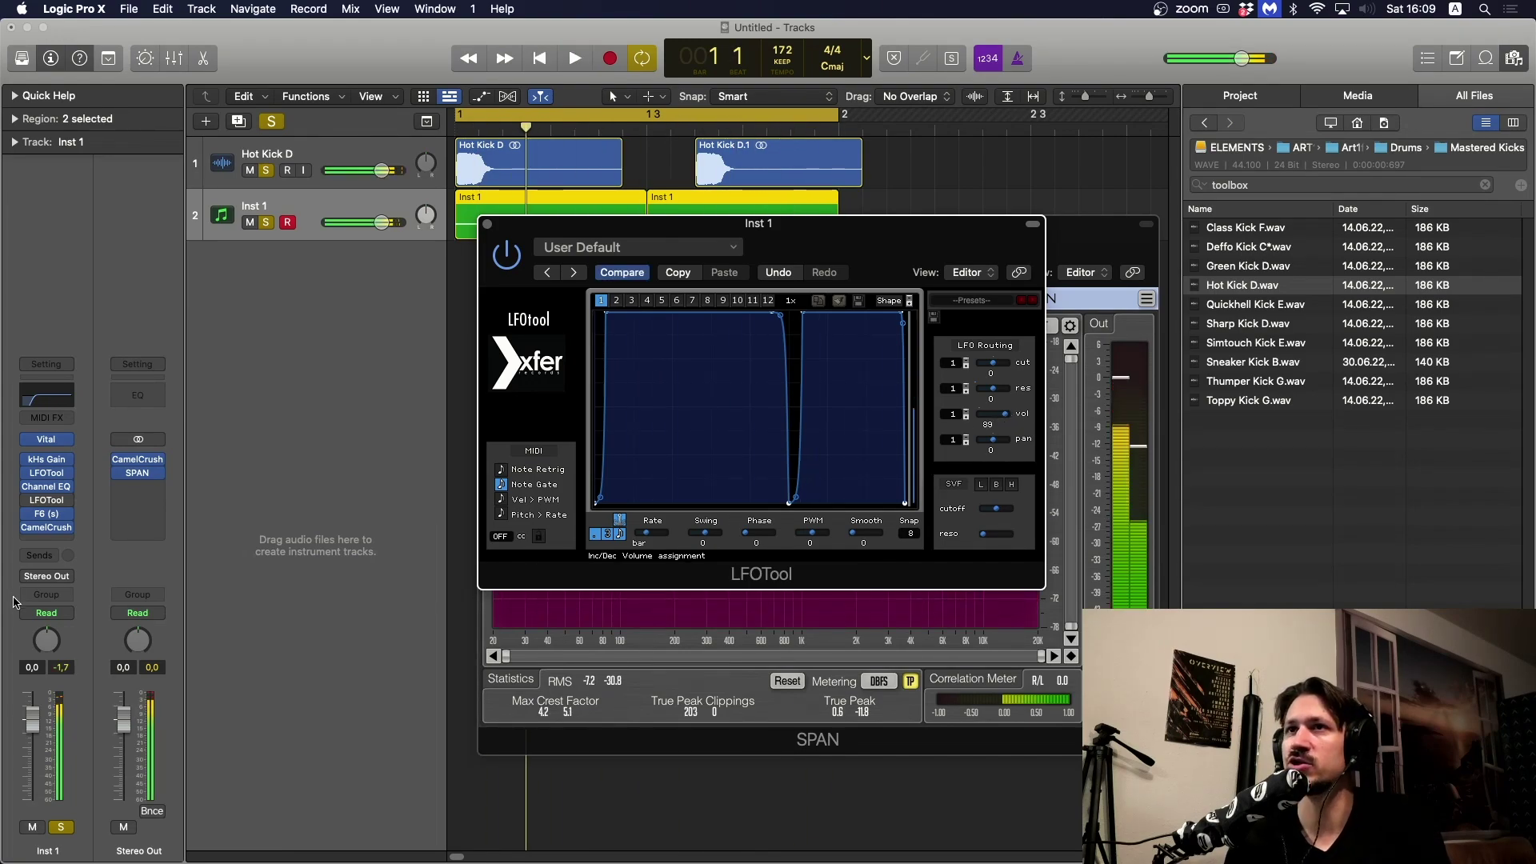
- Set F6 band 1's threshold to -15.6 on Inst 1, check it in playback, and close the F6 and LFOTool windows
{"action": "left_click", "coordinate": [46, 518]}
{"action": "left_click_drag", "start_coordinate": [614, 620], "coordinate": [614, 608]}
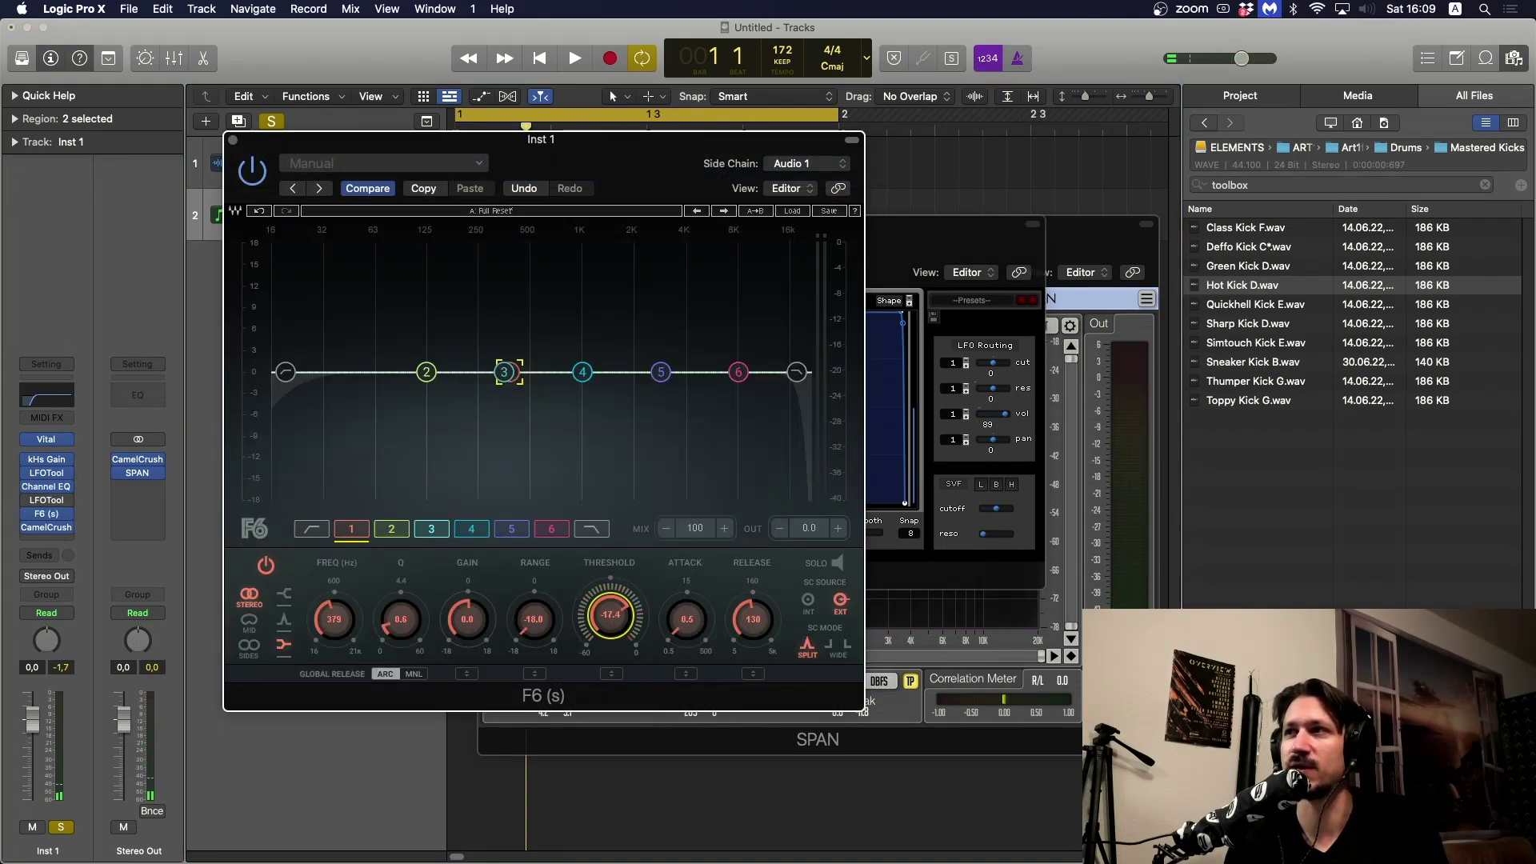
{"action": "key", "text": "space"}
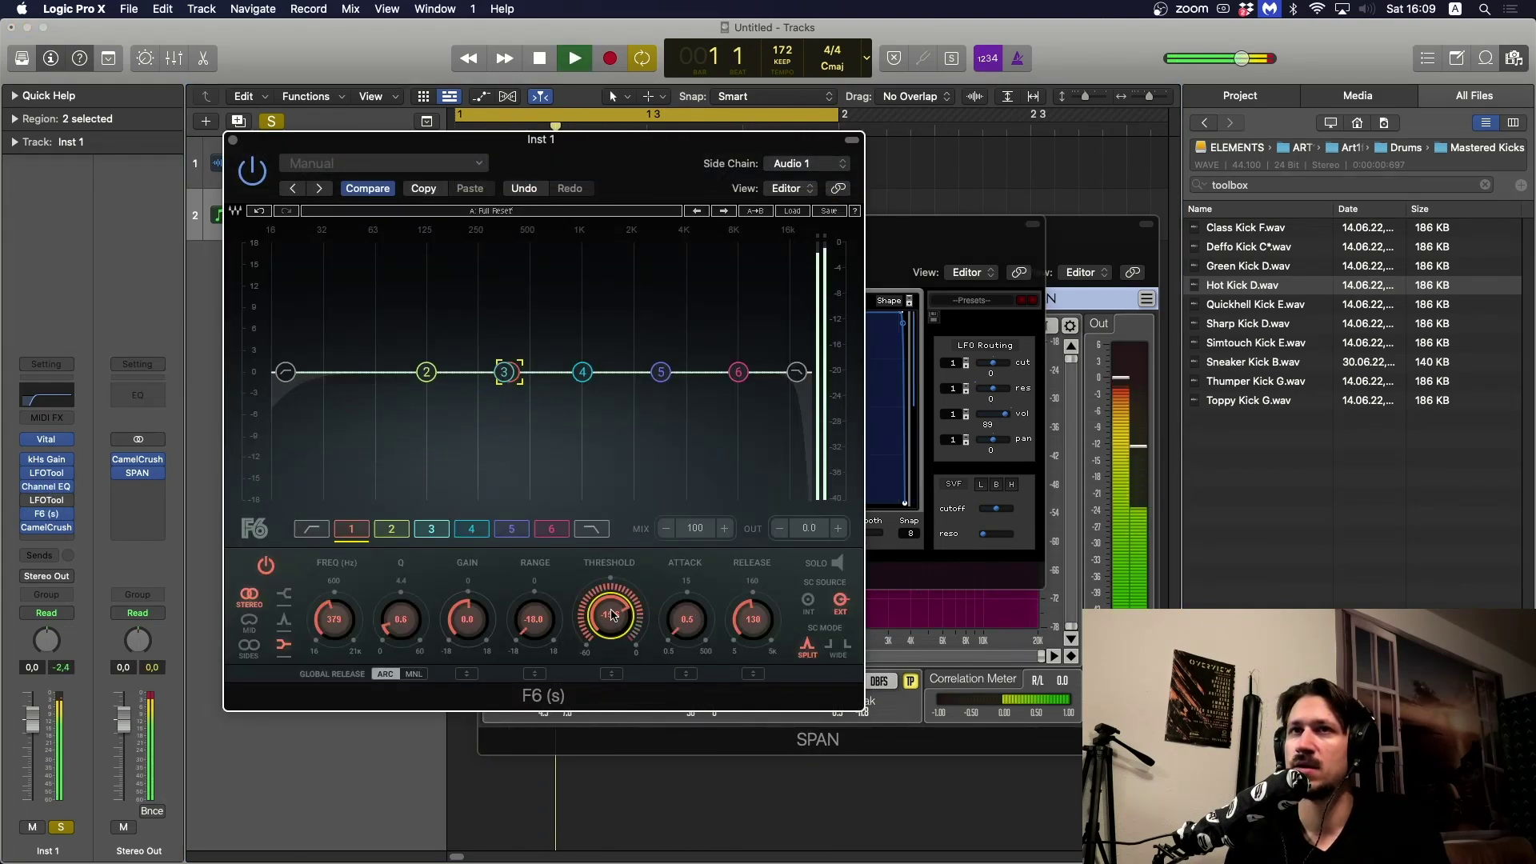
{"action": "key", "text": "space"}
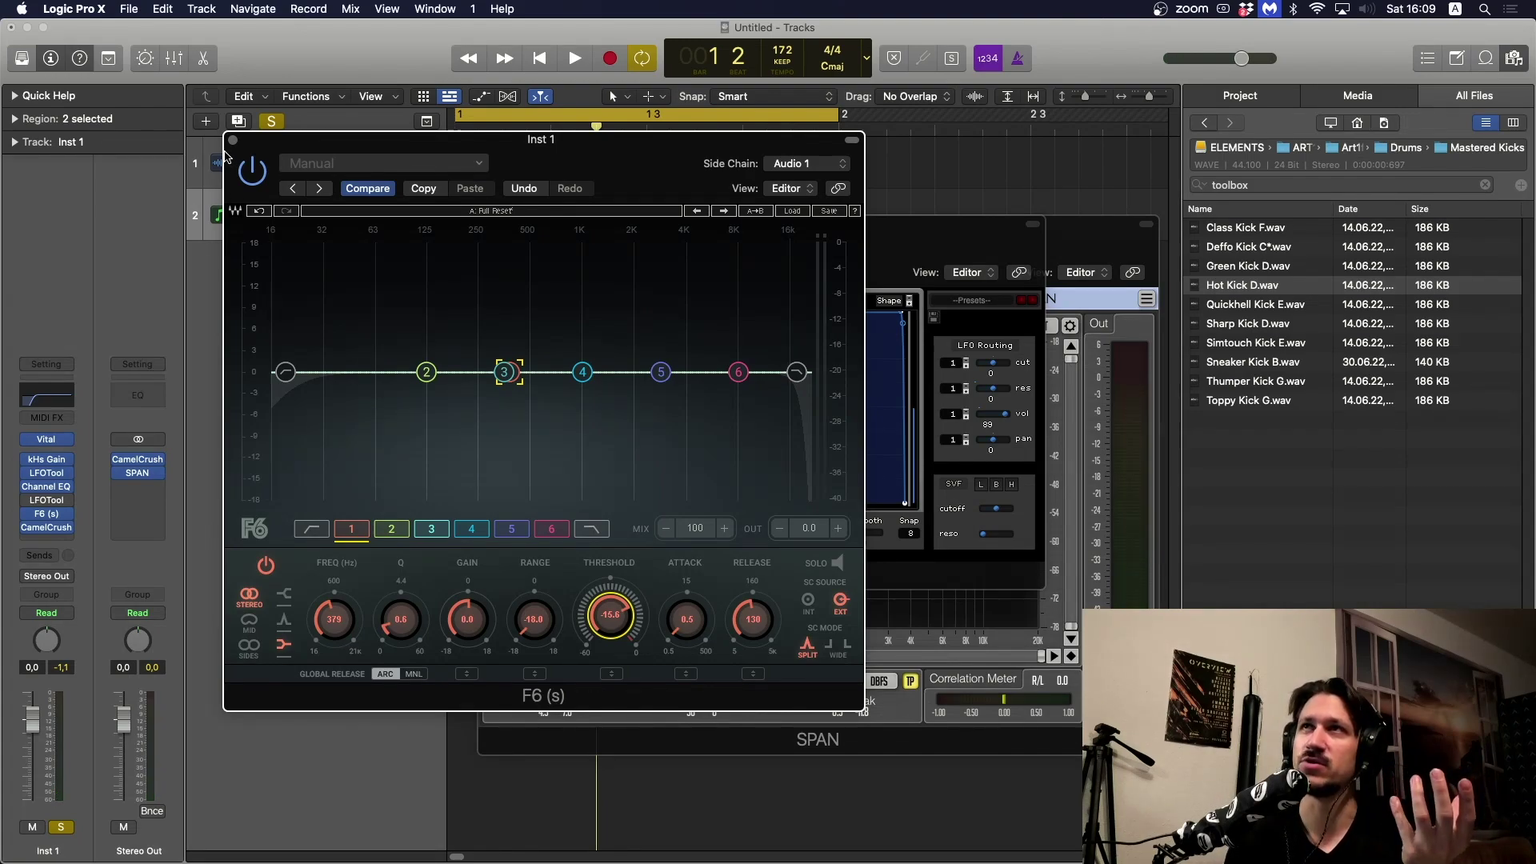
{"action": "left_click", "coordinate": [232, 141]}
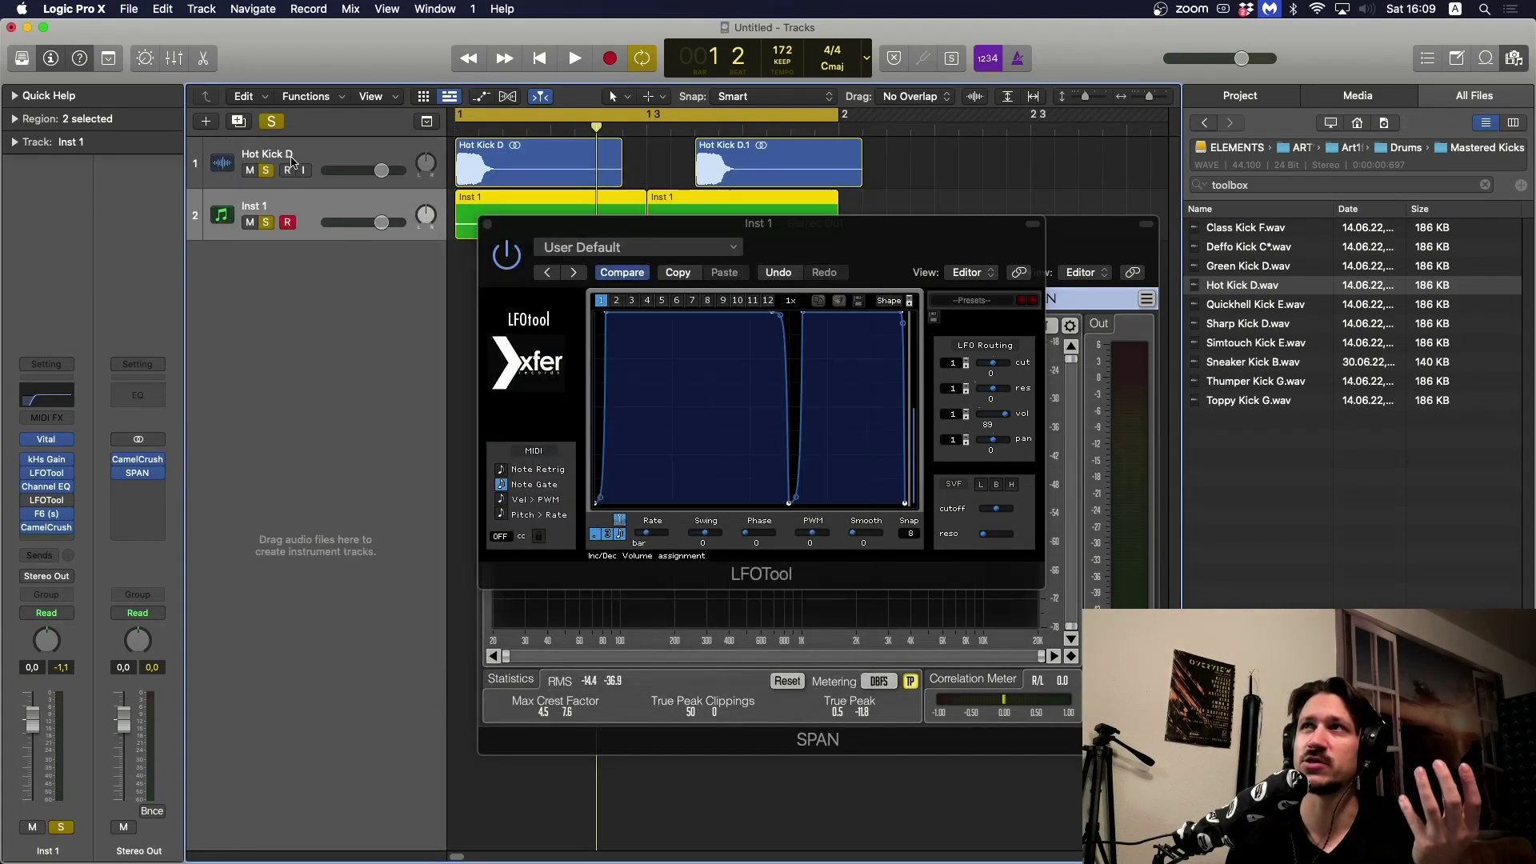
{"action": "left_click", "coordinate": [488, 224]}
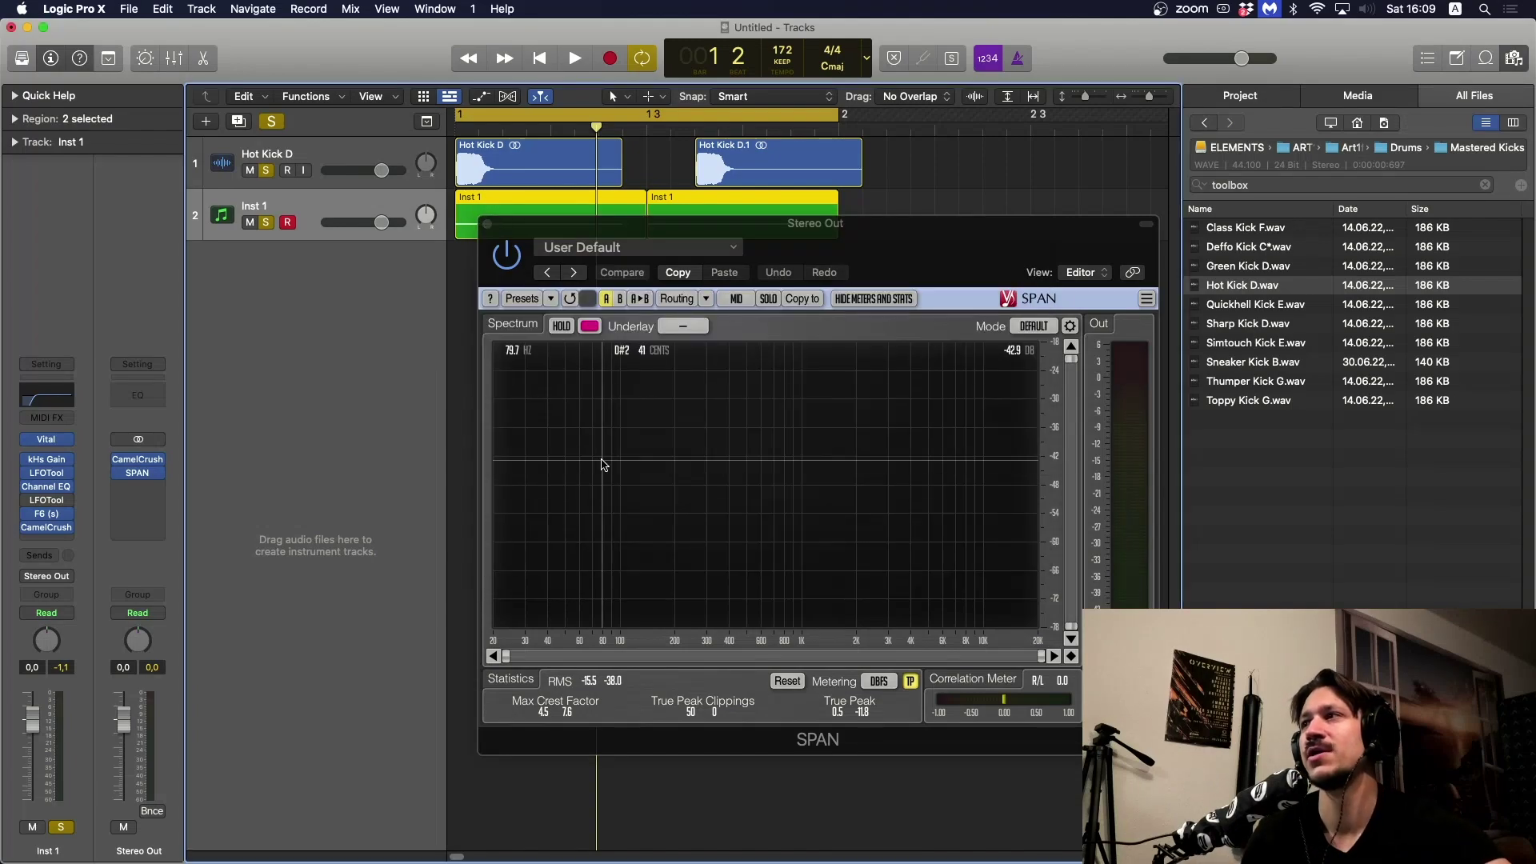